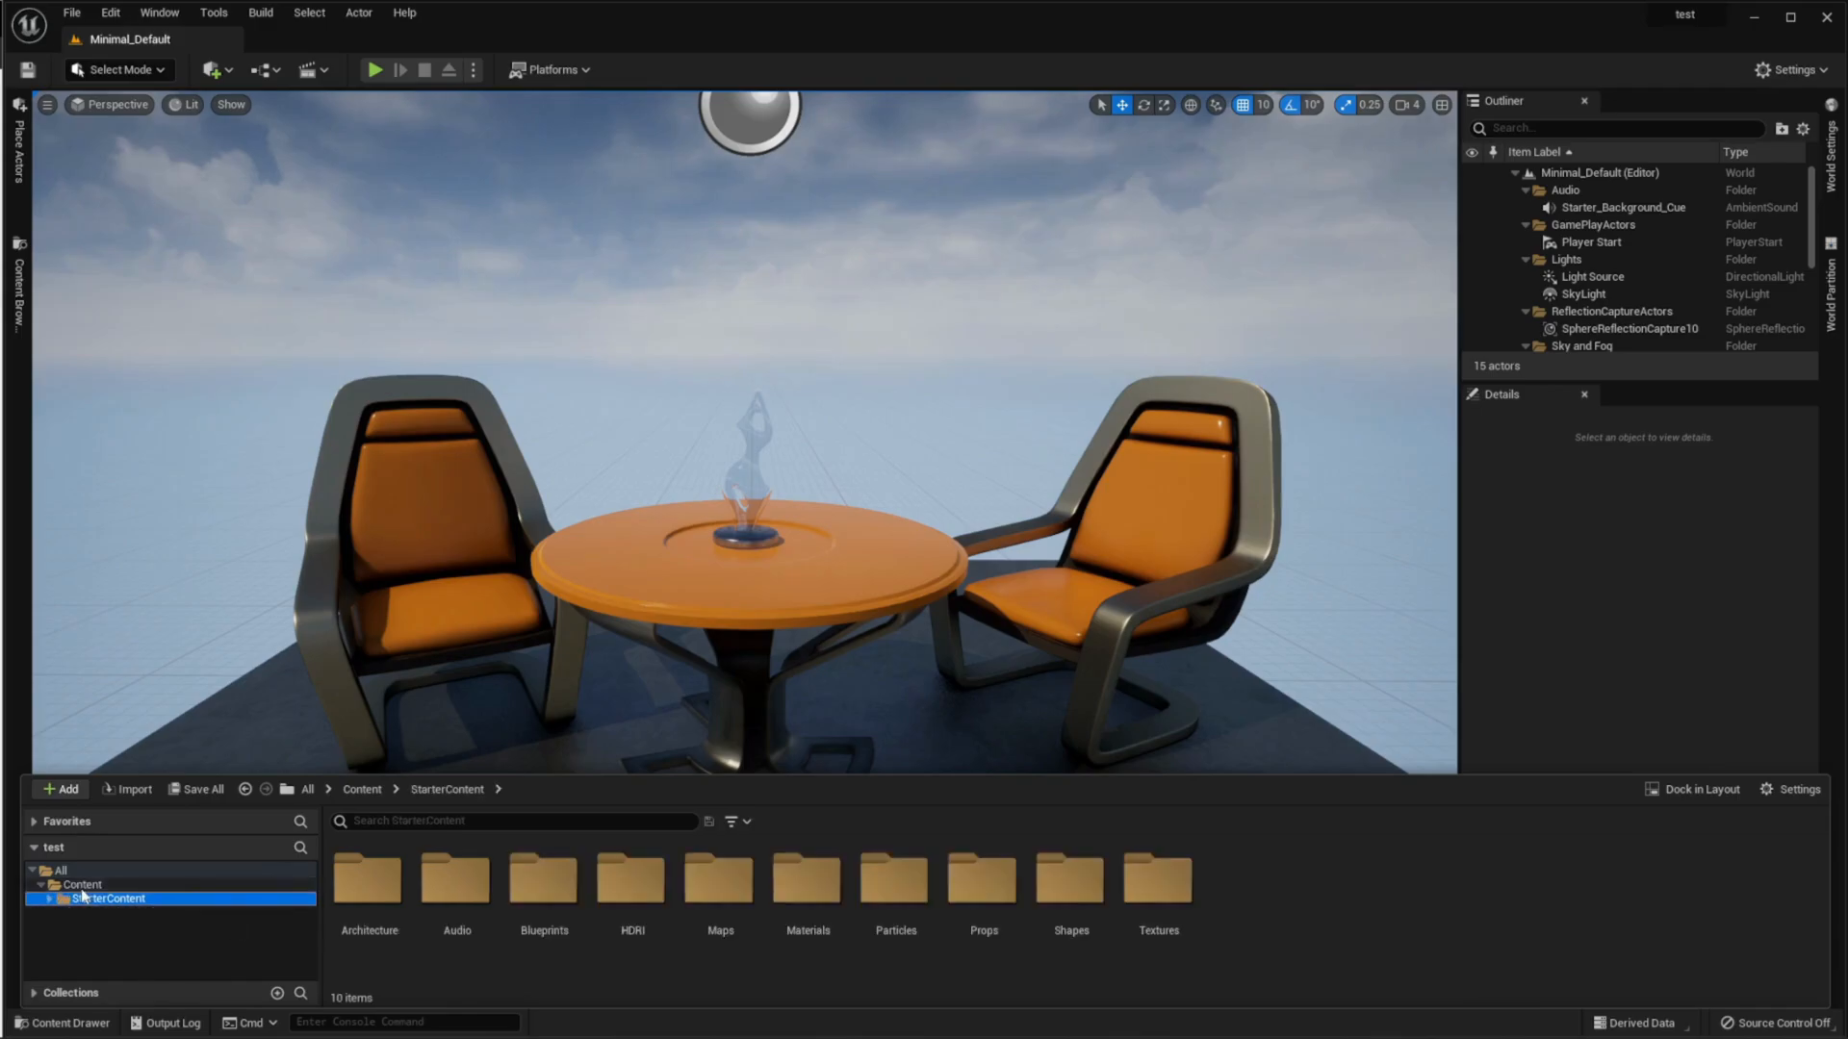
Step: Create a Blueprint class with Actor as its parent in the Content folder and name it 1
click(81, 884)
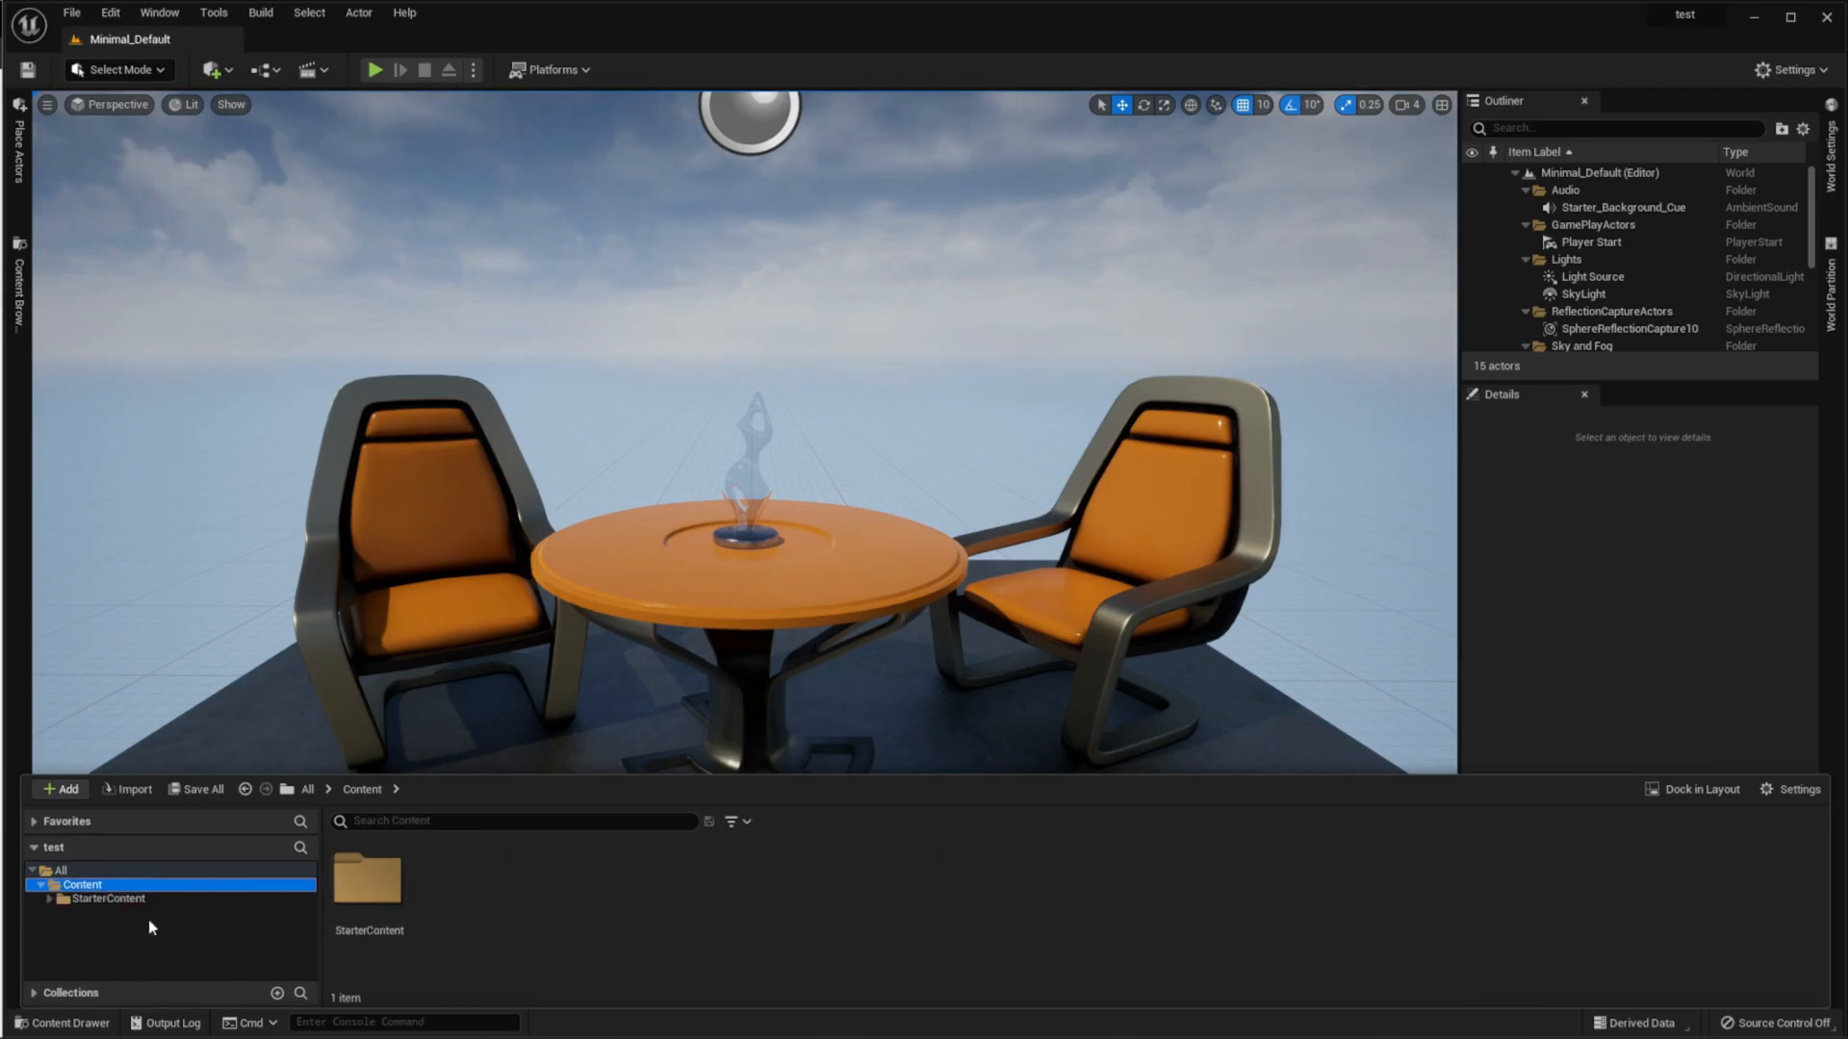
right_click(540, 906)
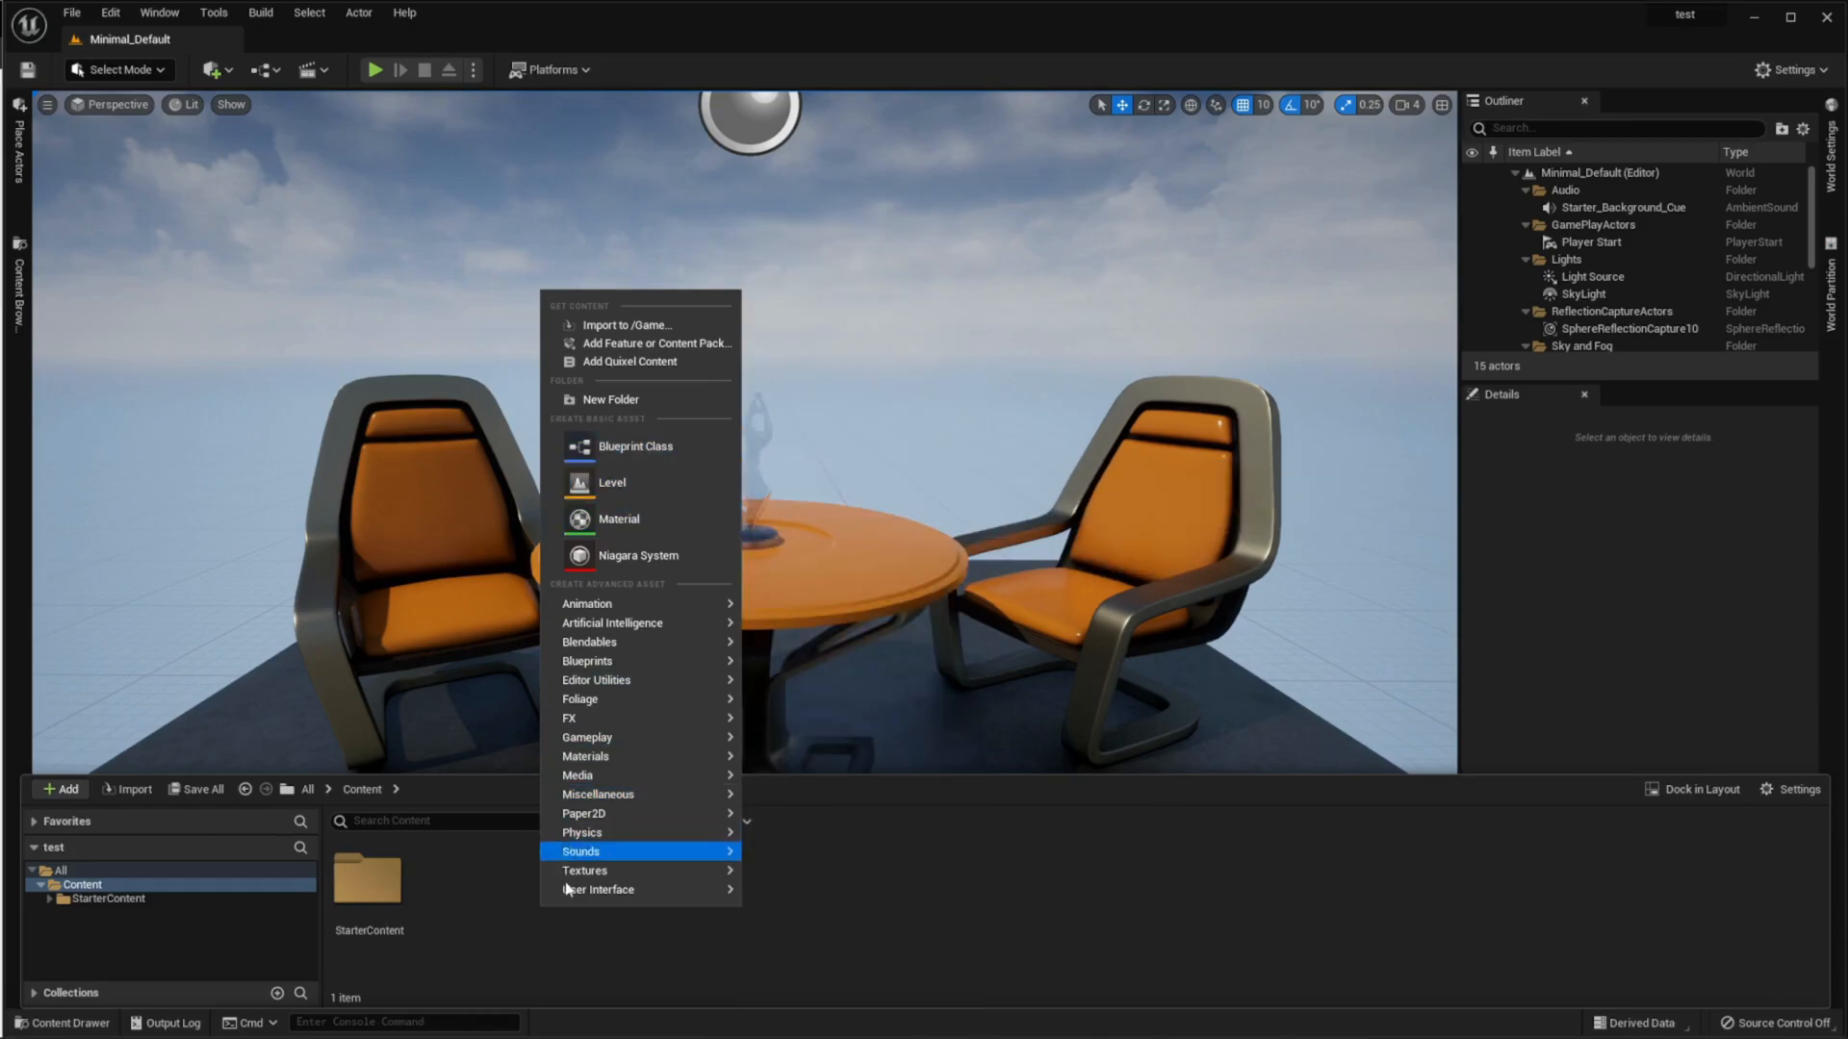
click(635, 446)
drag(78, 337, 500, 331)
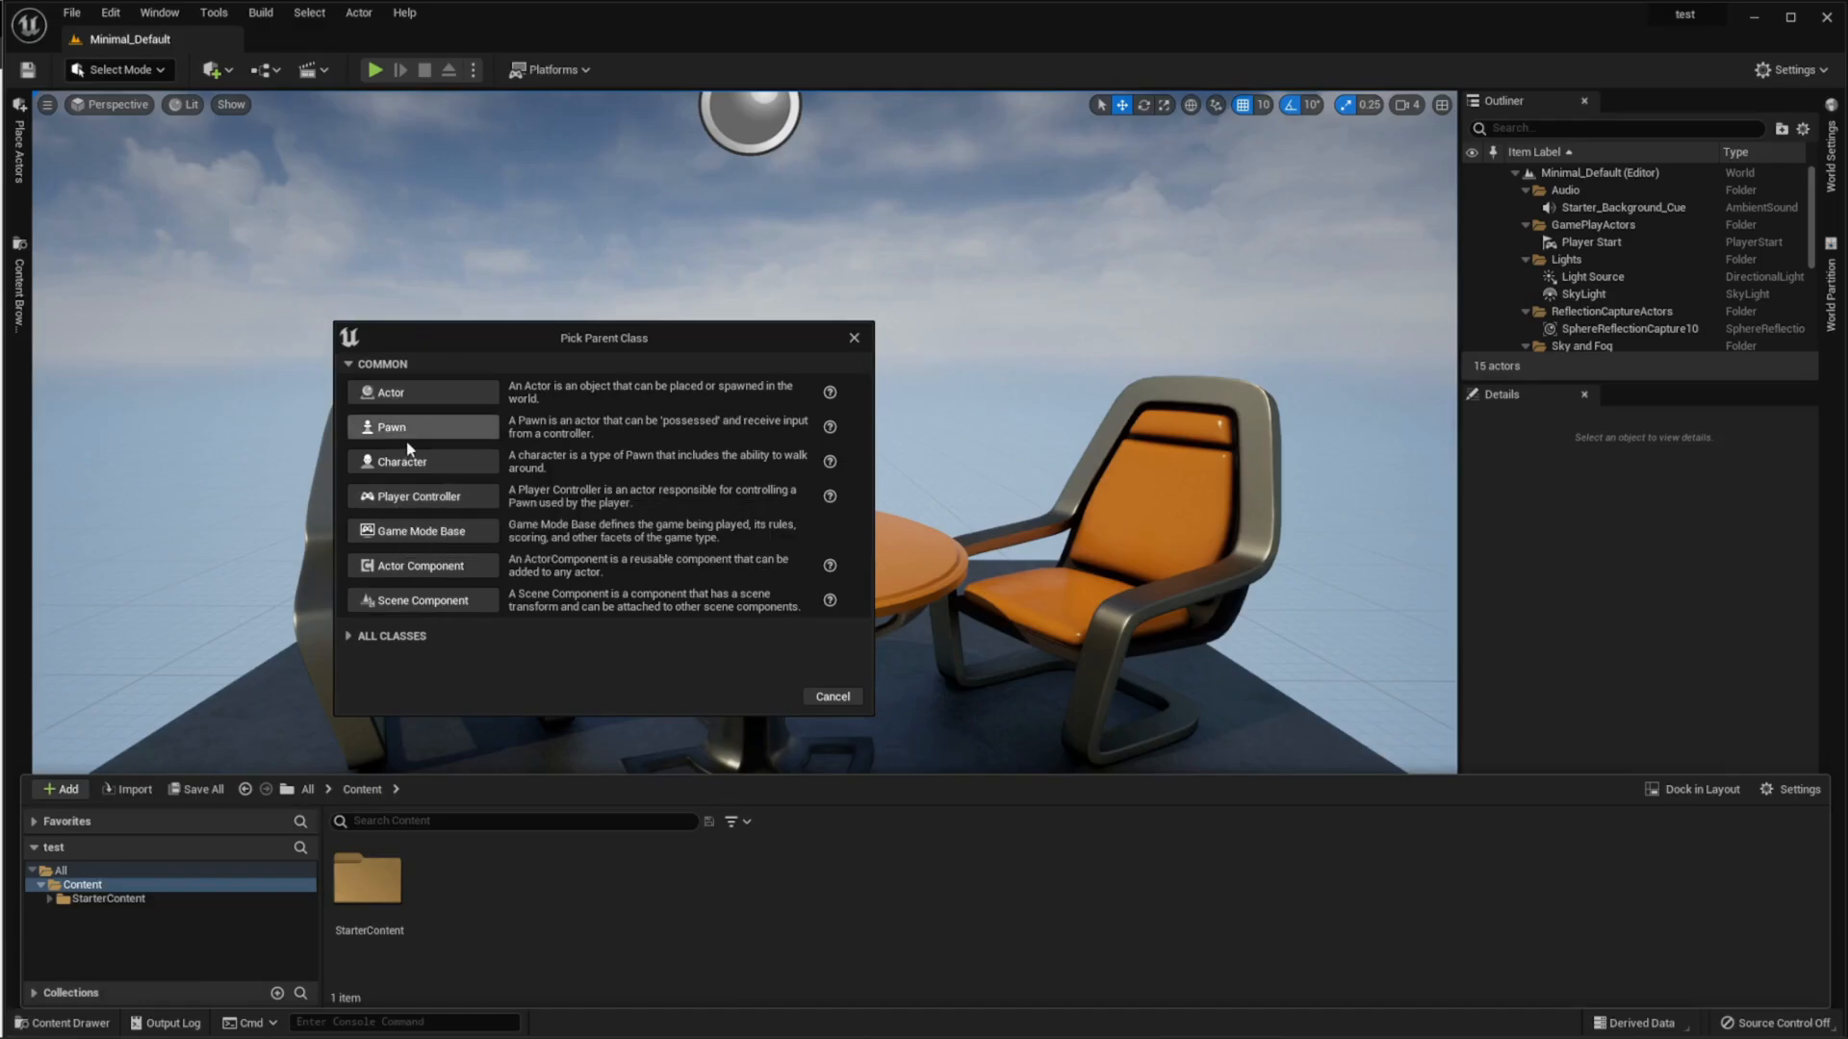
click(417, 393)
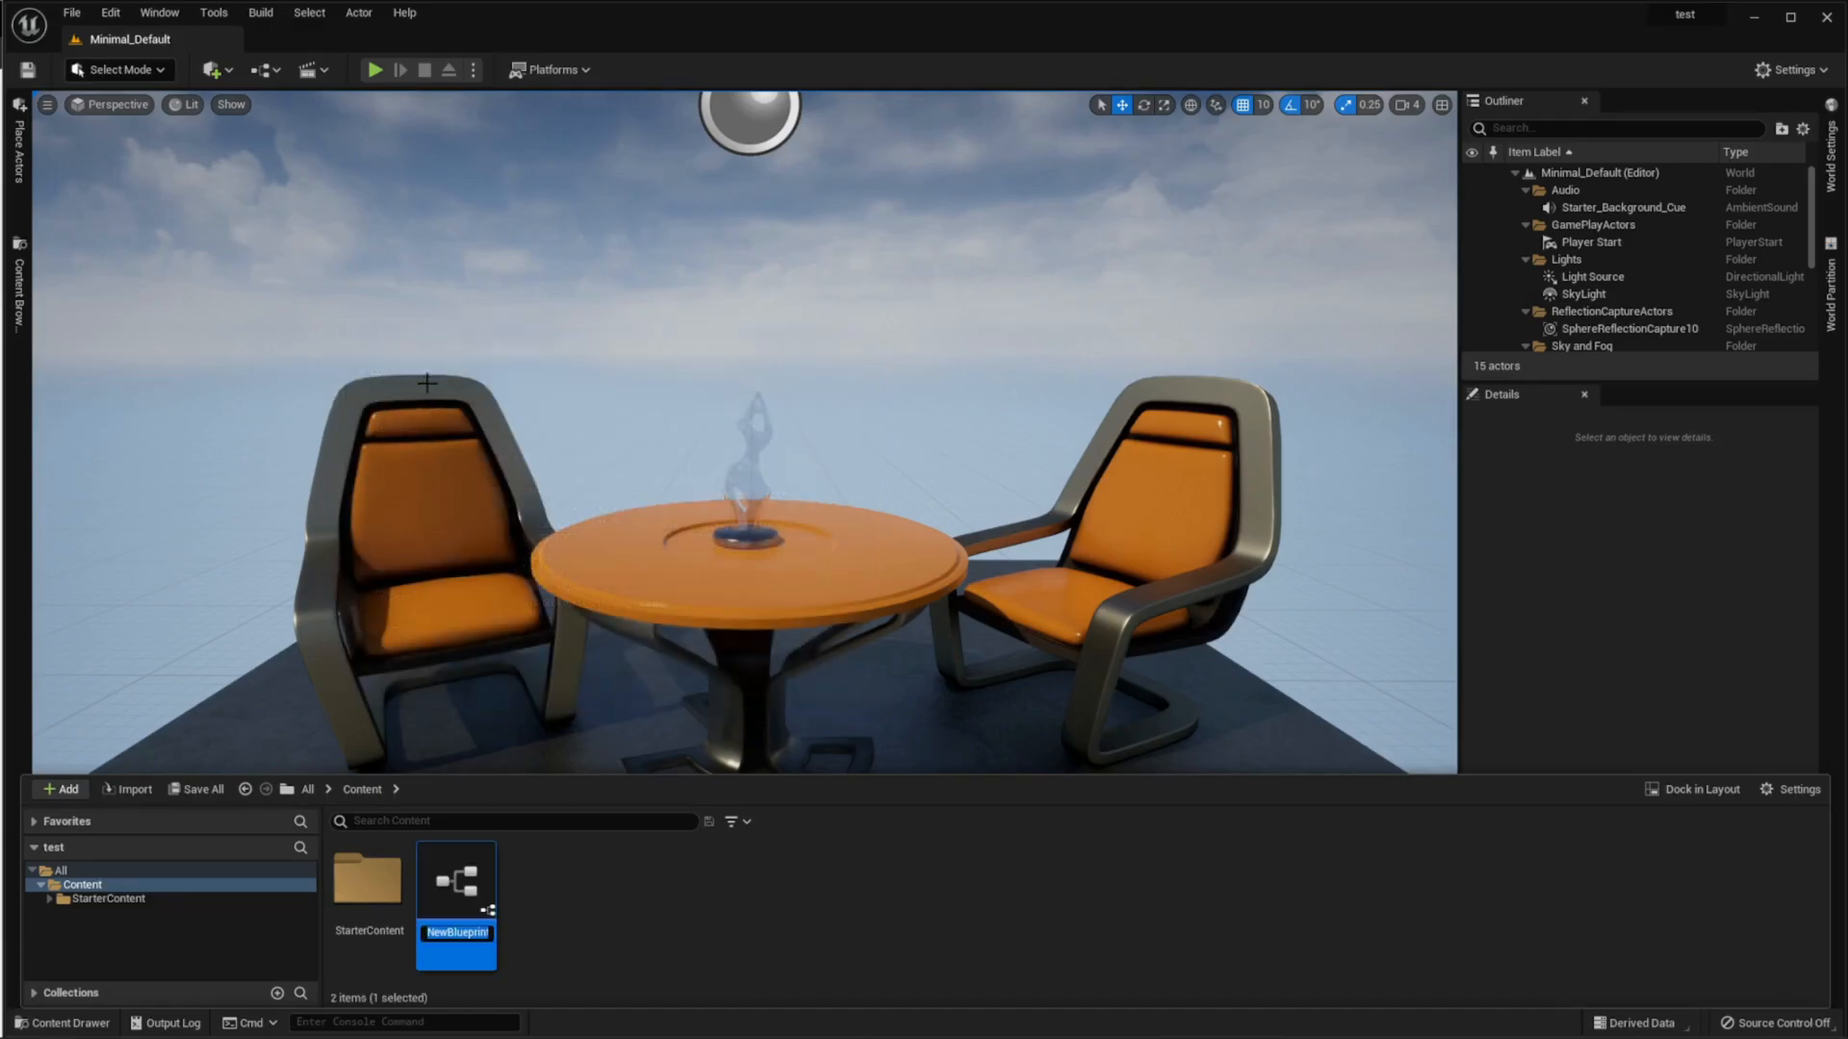
text(1)
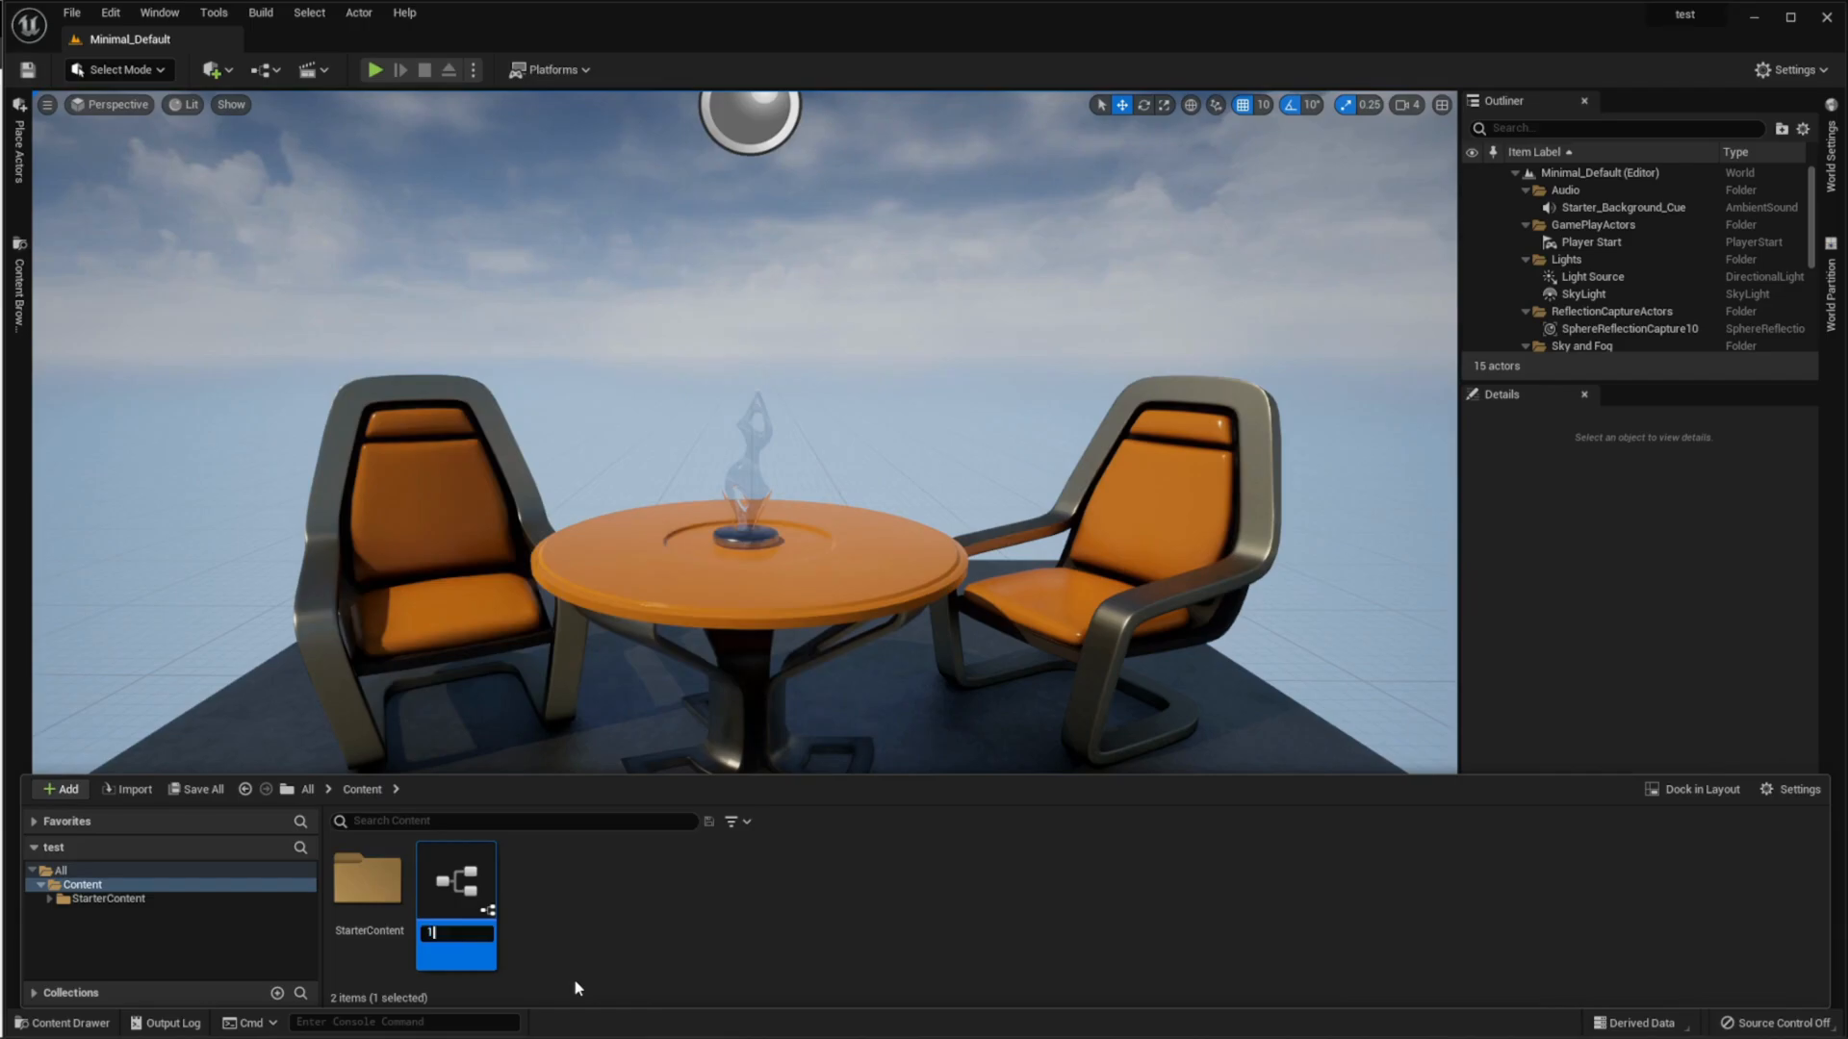
key(Return)
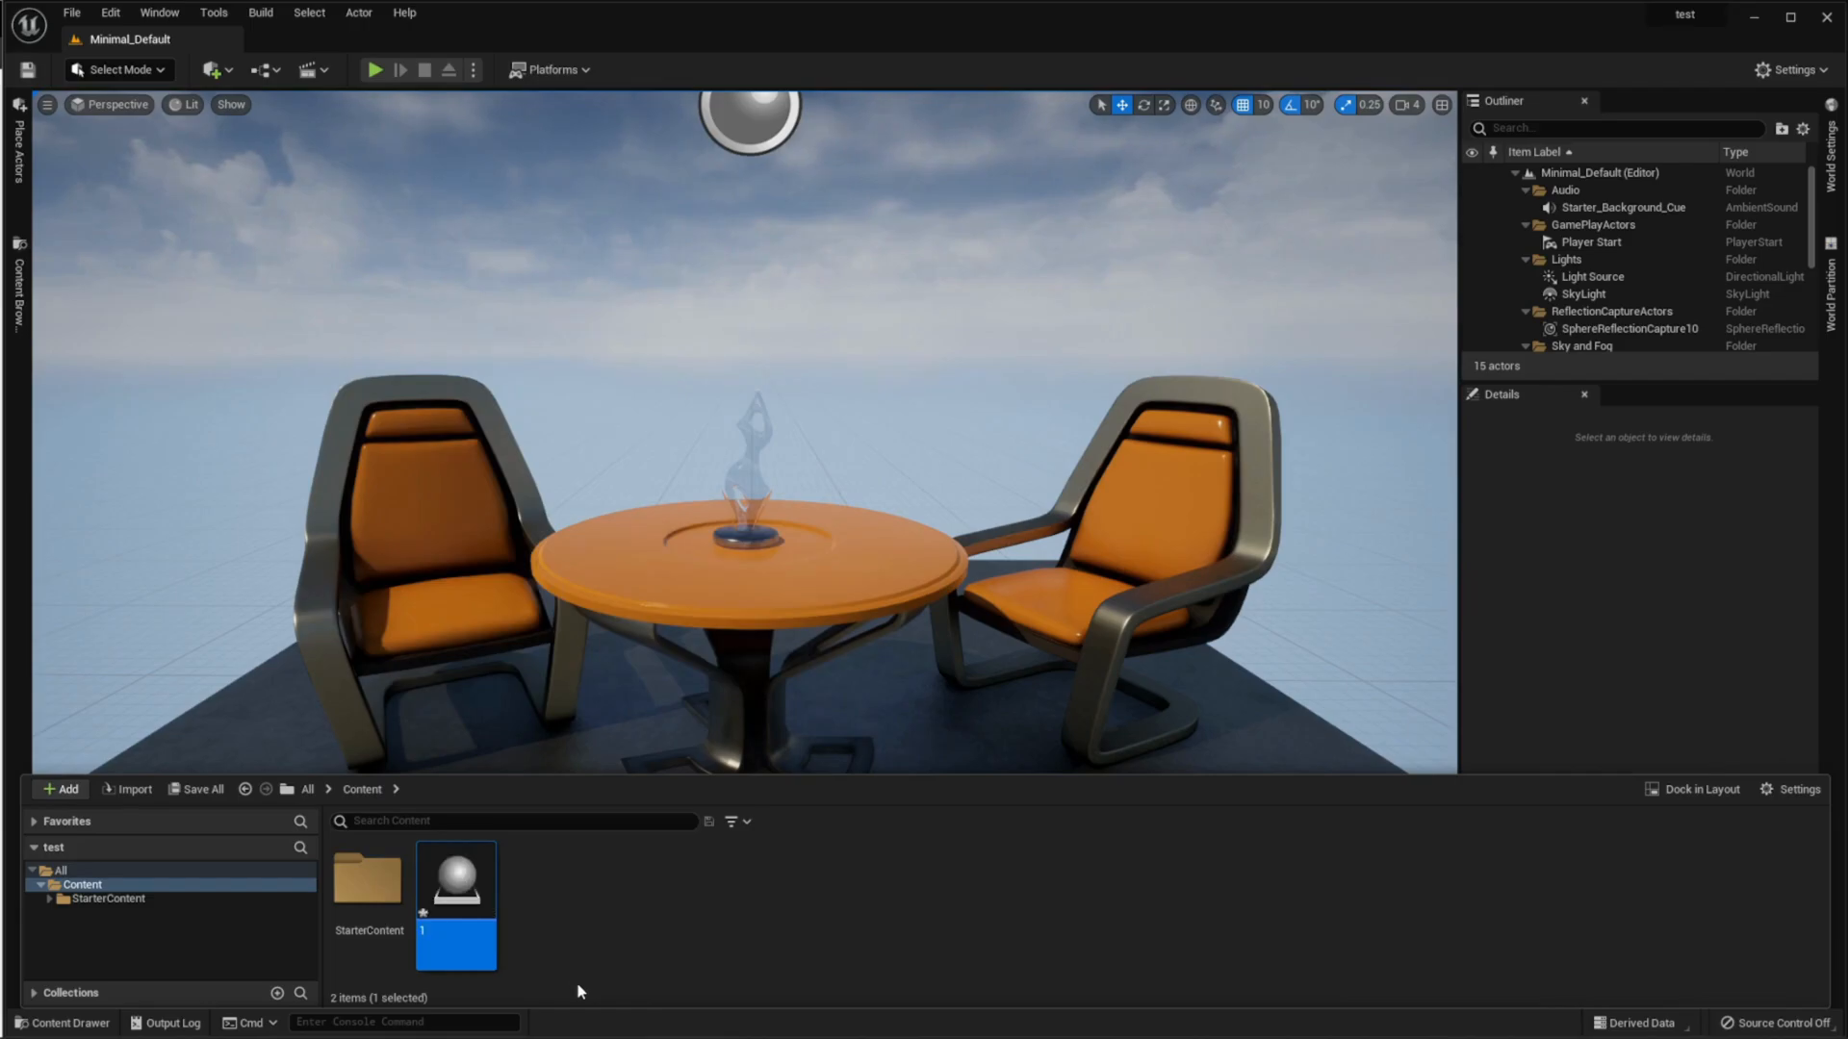
Step: Open blueprint 1 and dock its editor window beside the Minimal_Default level in the main window
double_click(458, 877)
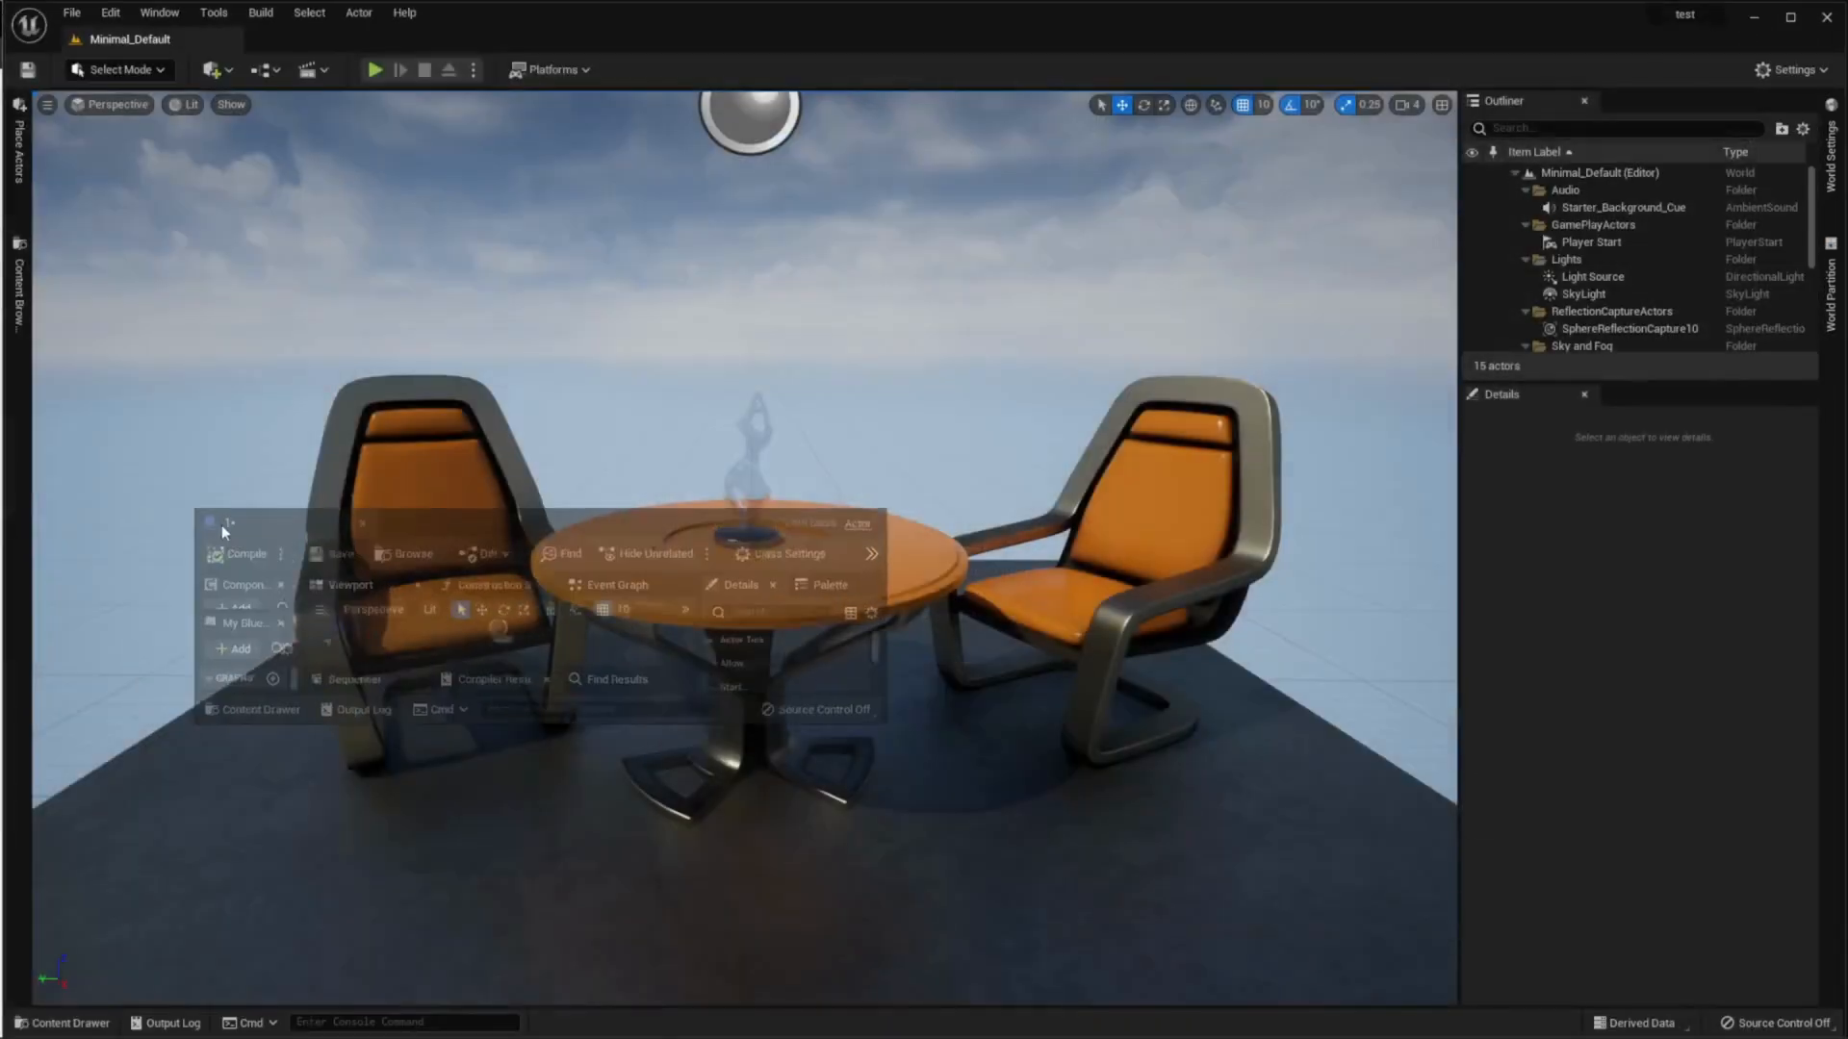
drag(175, 535, 362, 538)
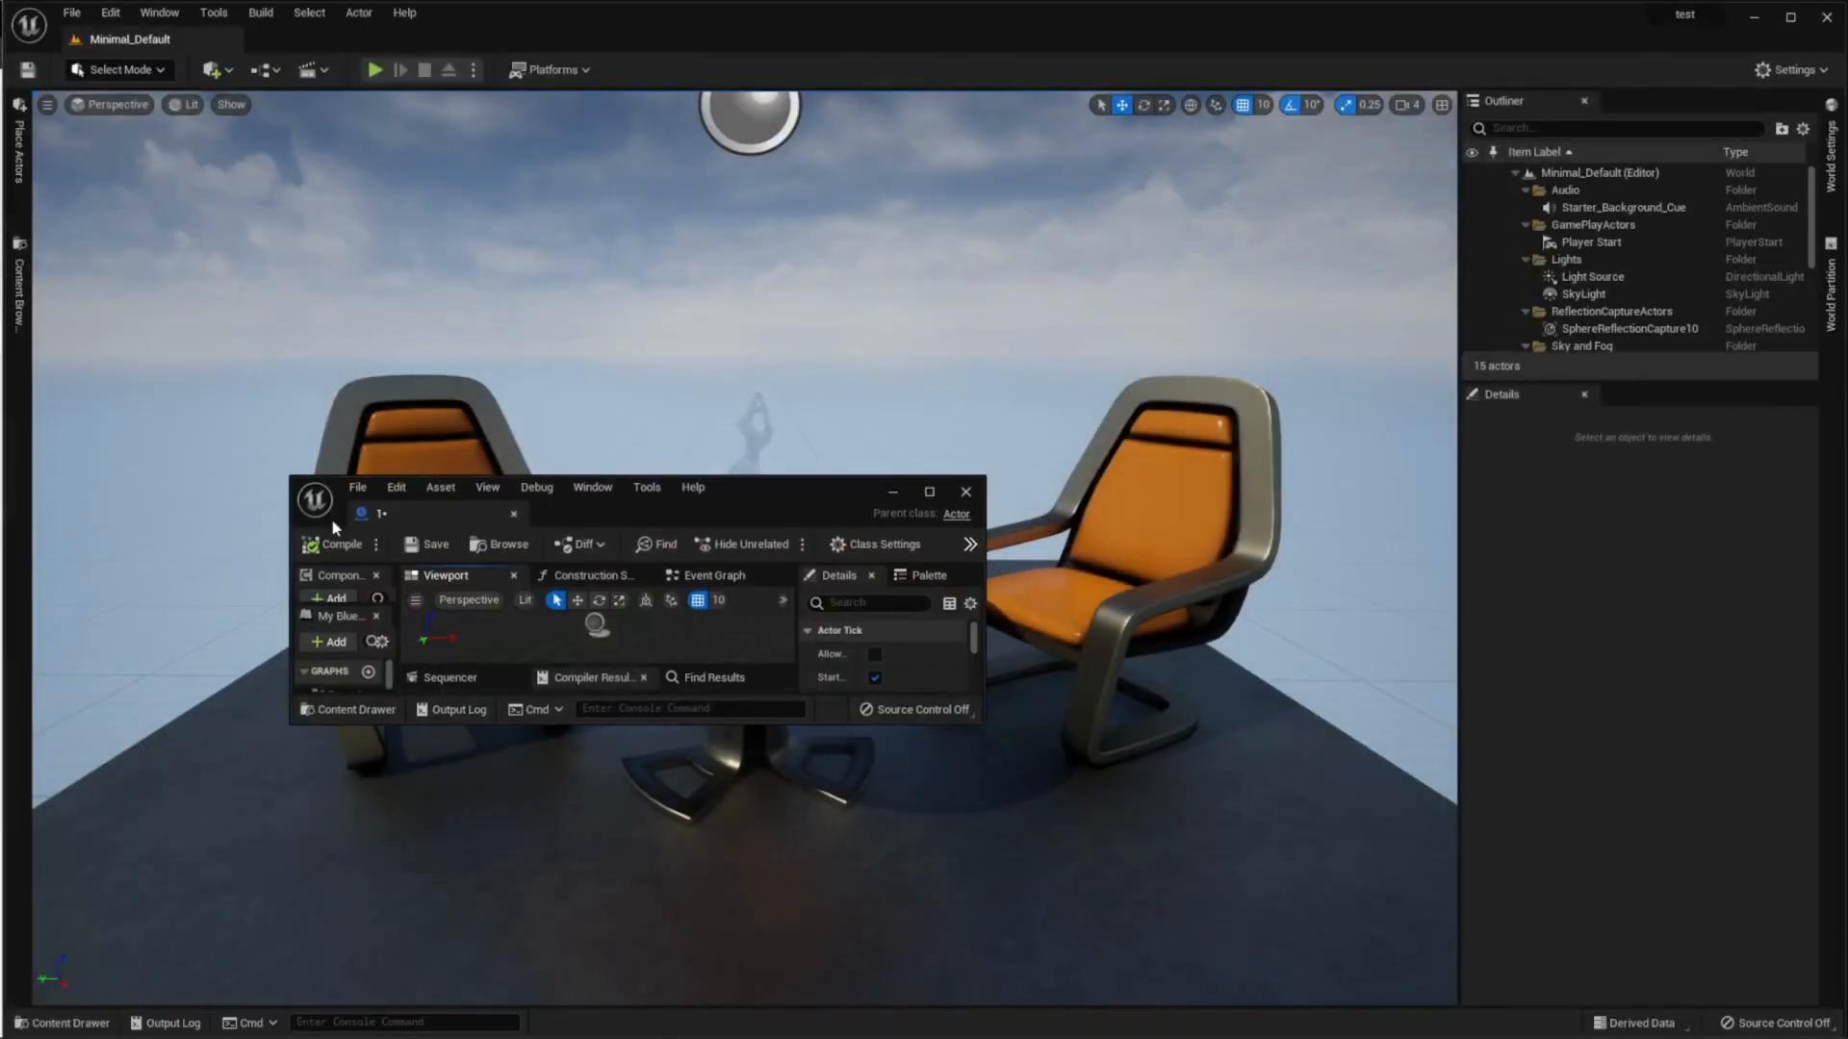
drag(365, 515, 289, 37)
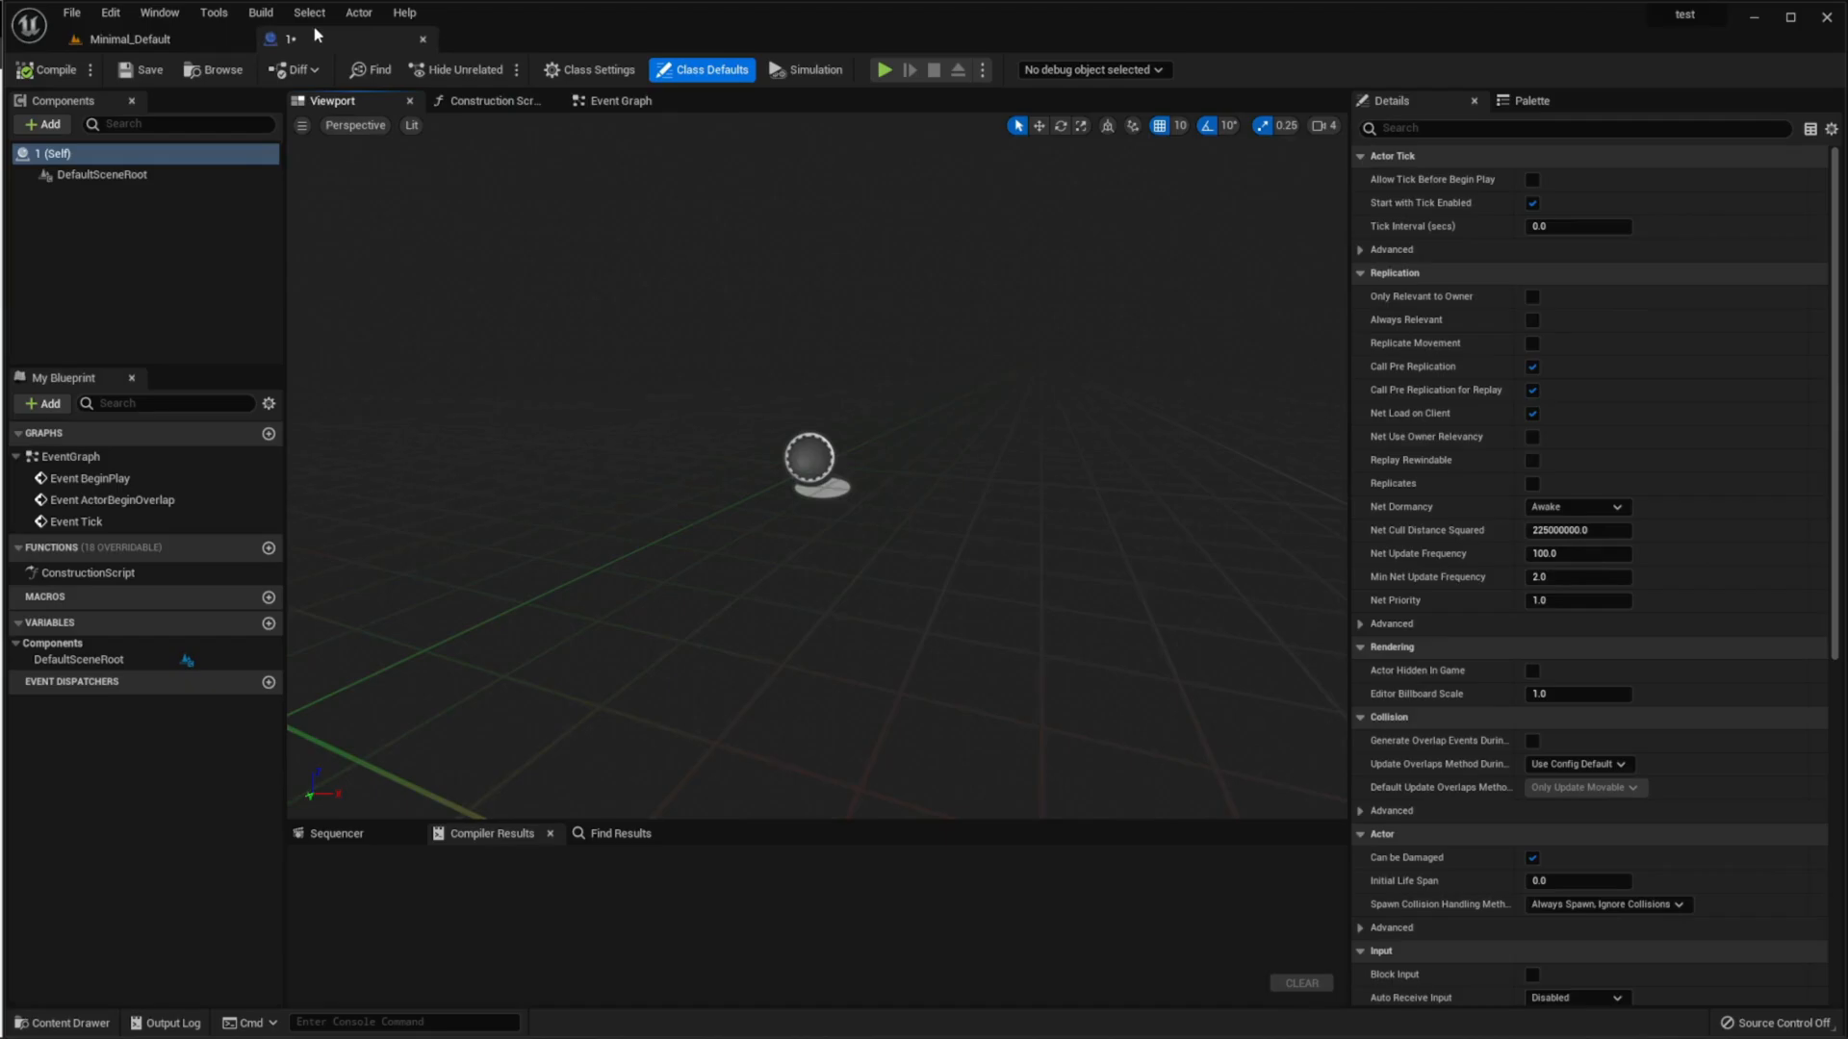
click(211, 33)
click(287, 33)
click(190, 38)
click(267, 39)
click(202, 38)
click(300, 44)
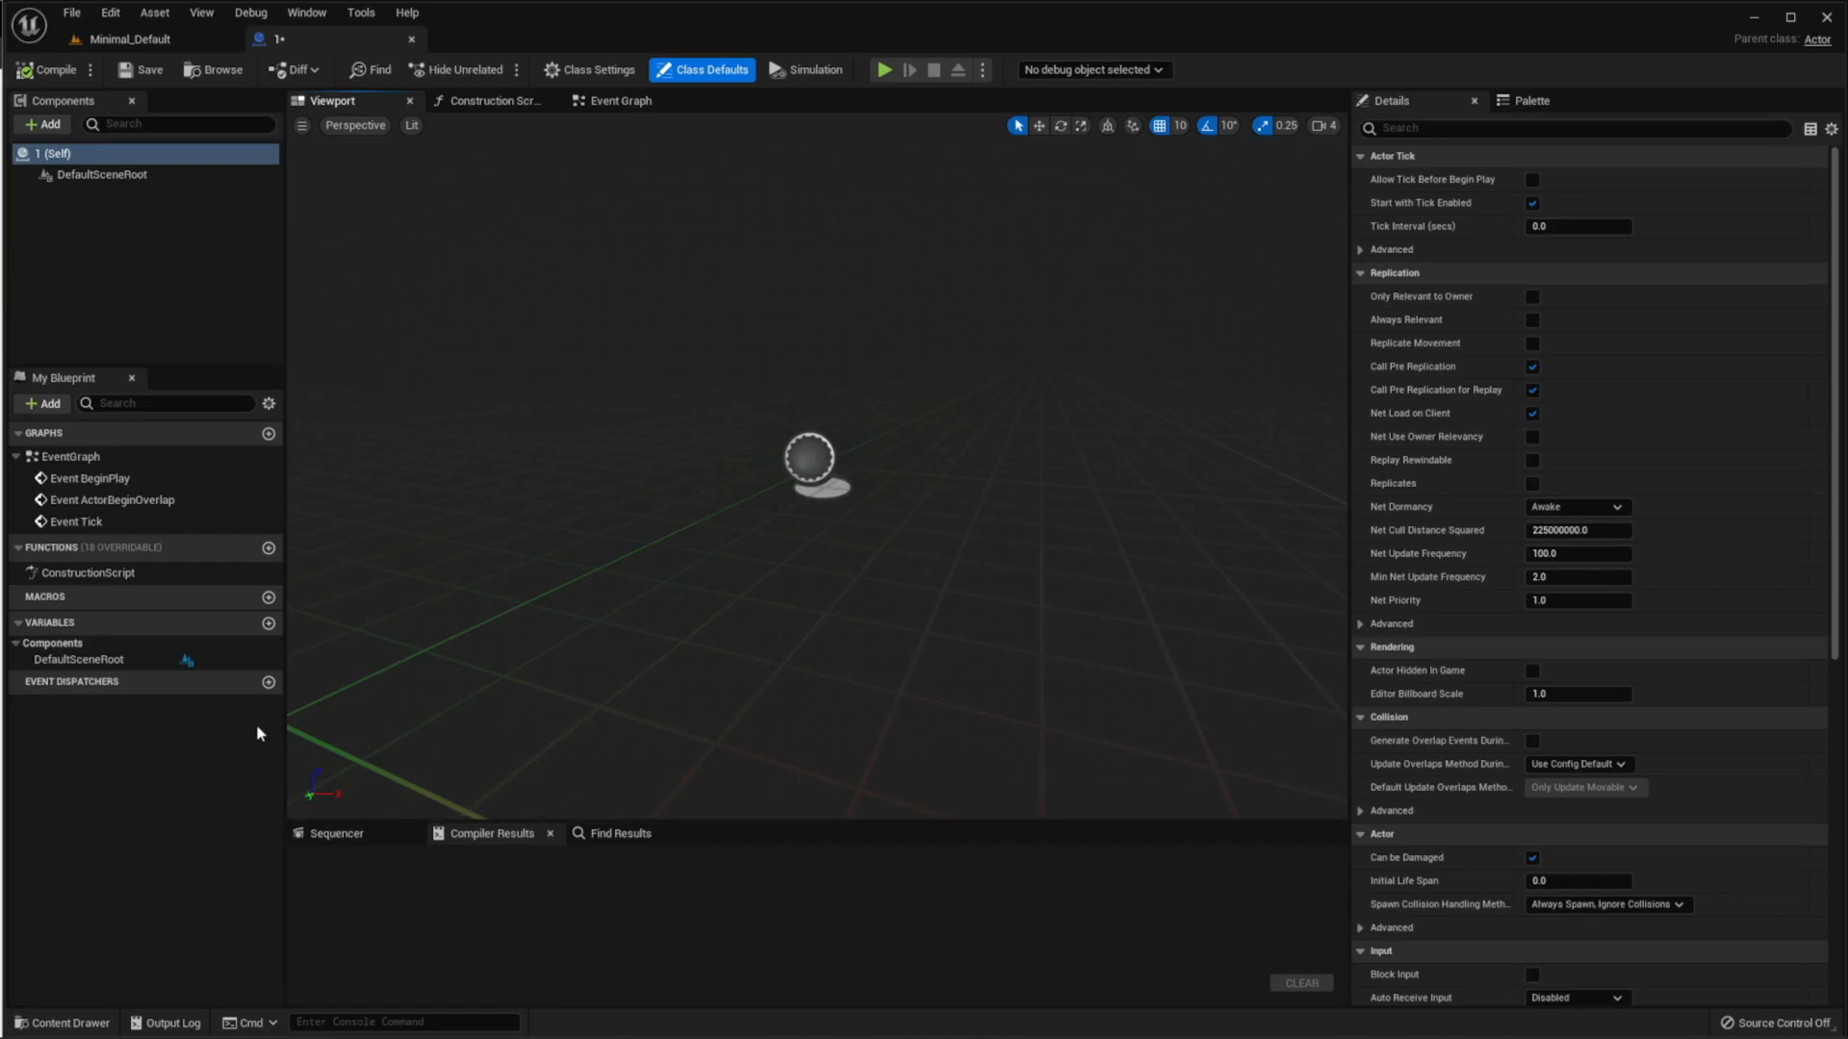
Step: View the blueprint's construction script and event graph, and return to its viewport
click(487, 101)
click(606, 101)
click(332, 101)
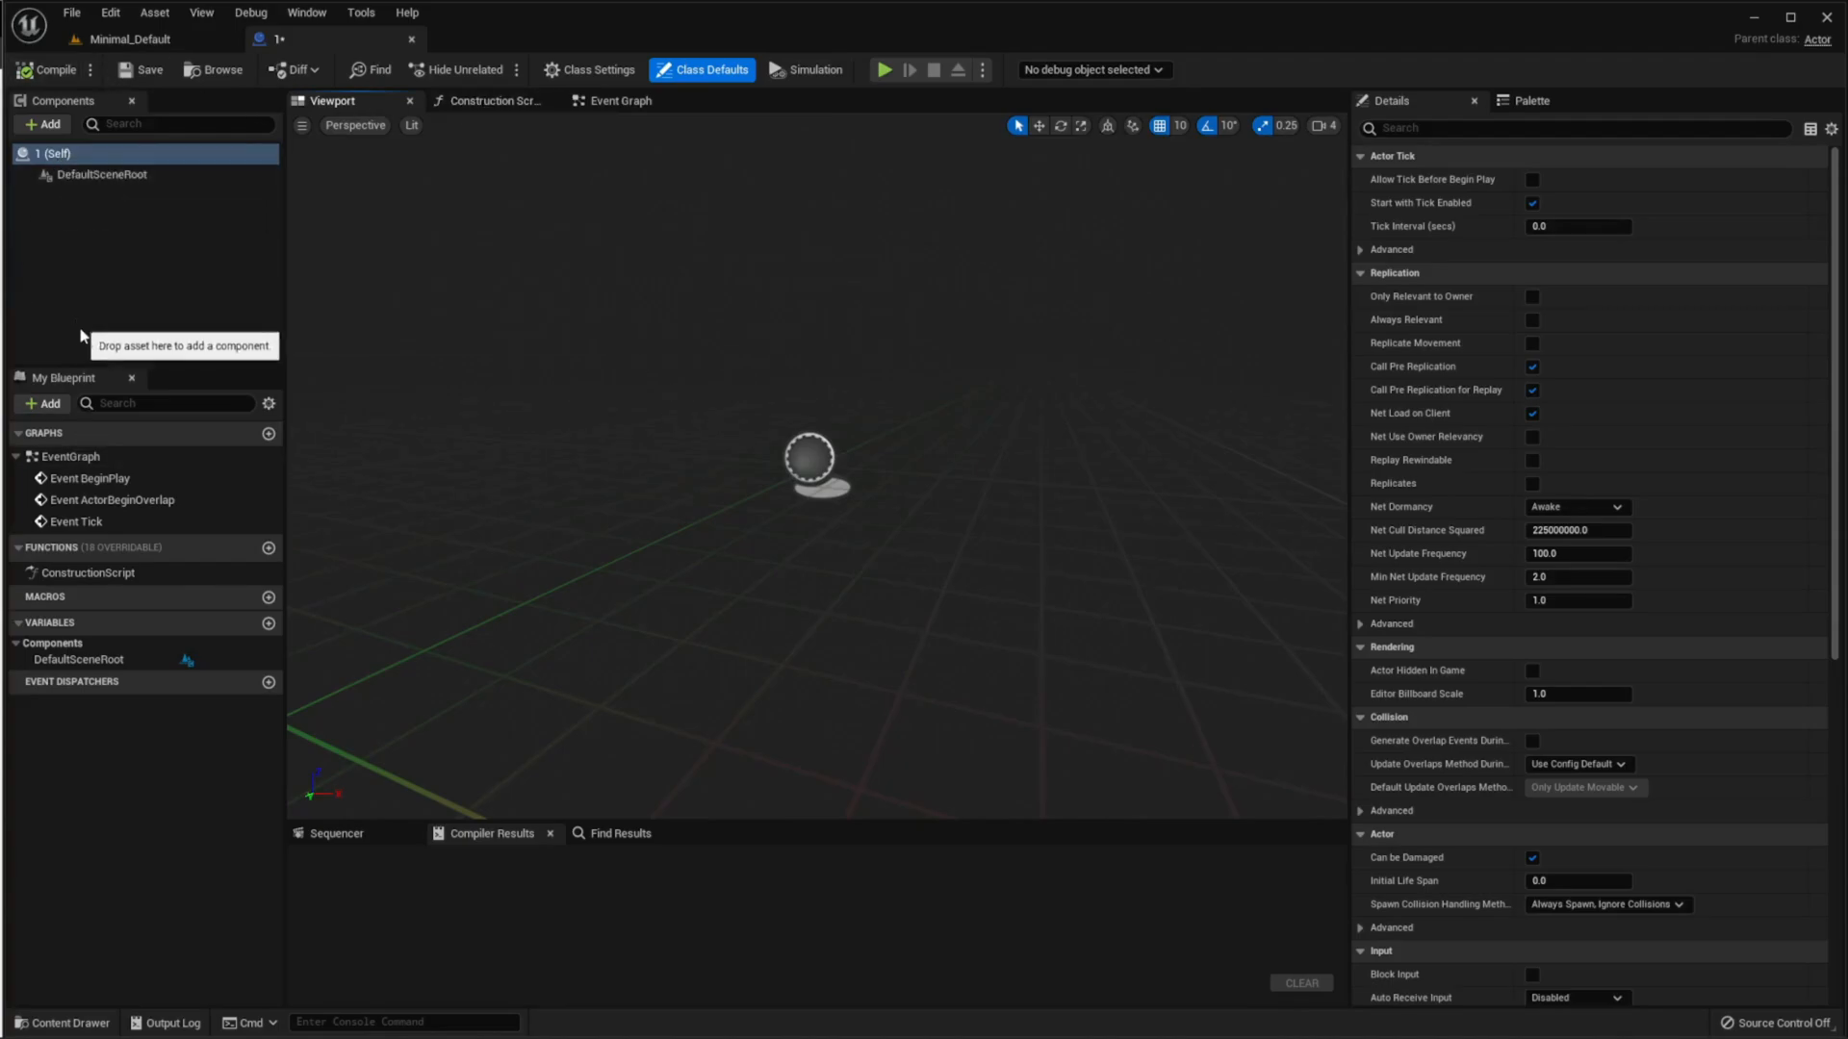
Step: Open the construction script and examine the actions offered from the Construction Script node's execution output
click(493, 101)
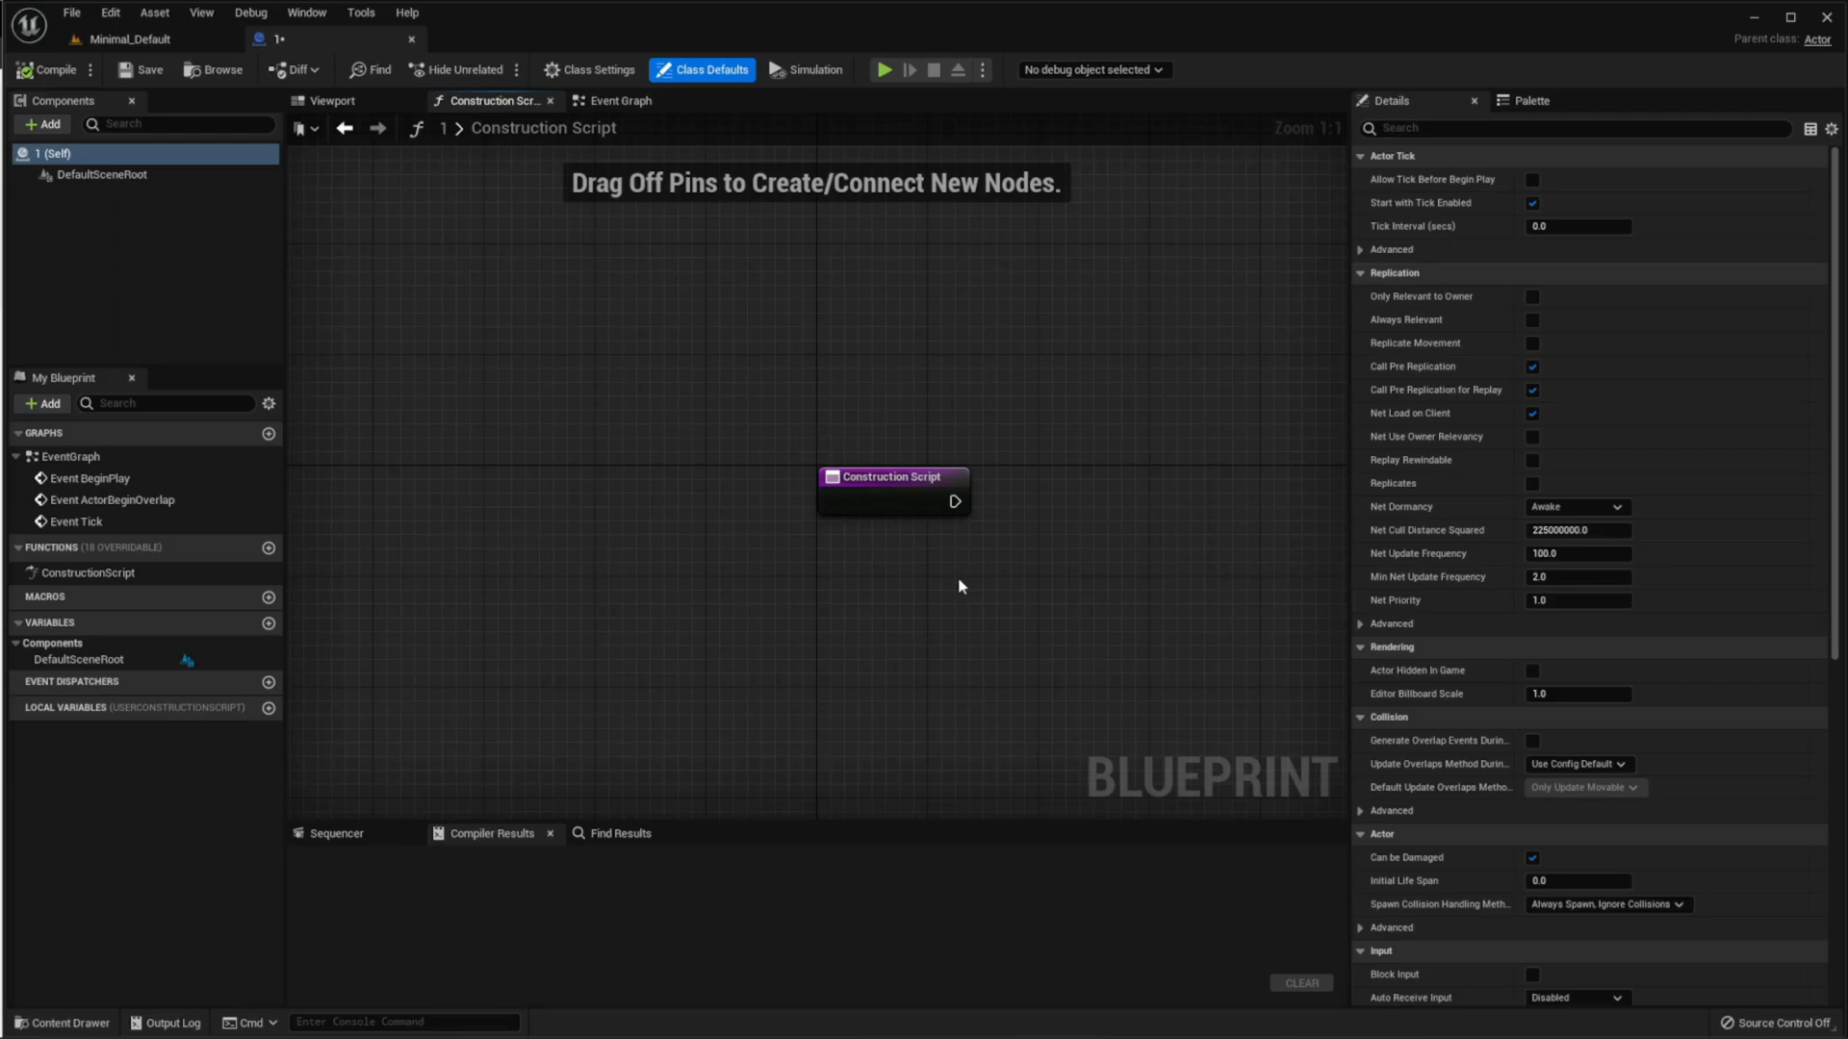
drag(954, 501, 1132, 529)
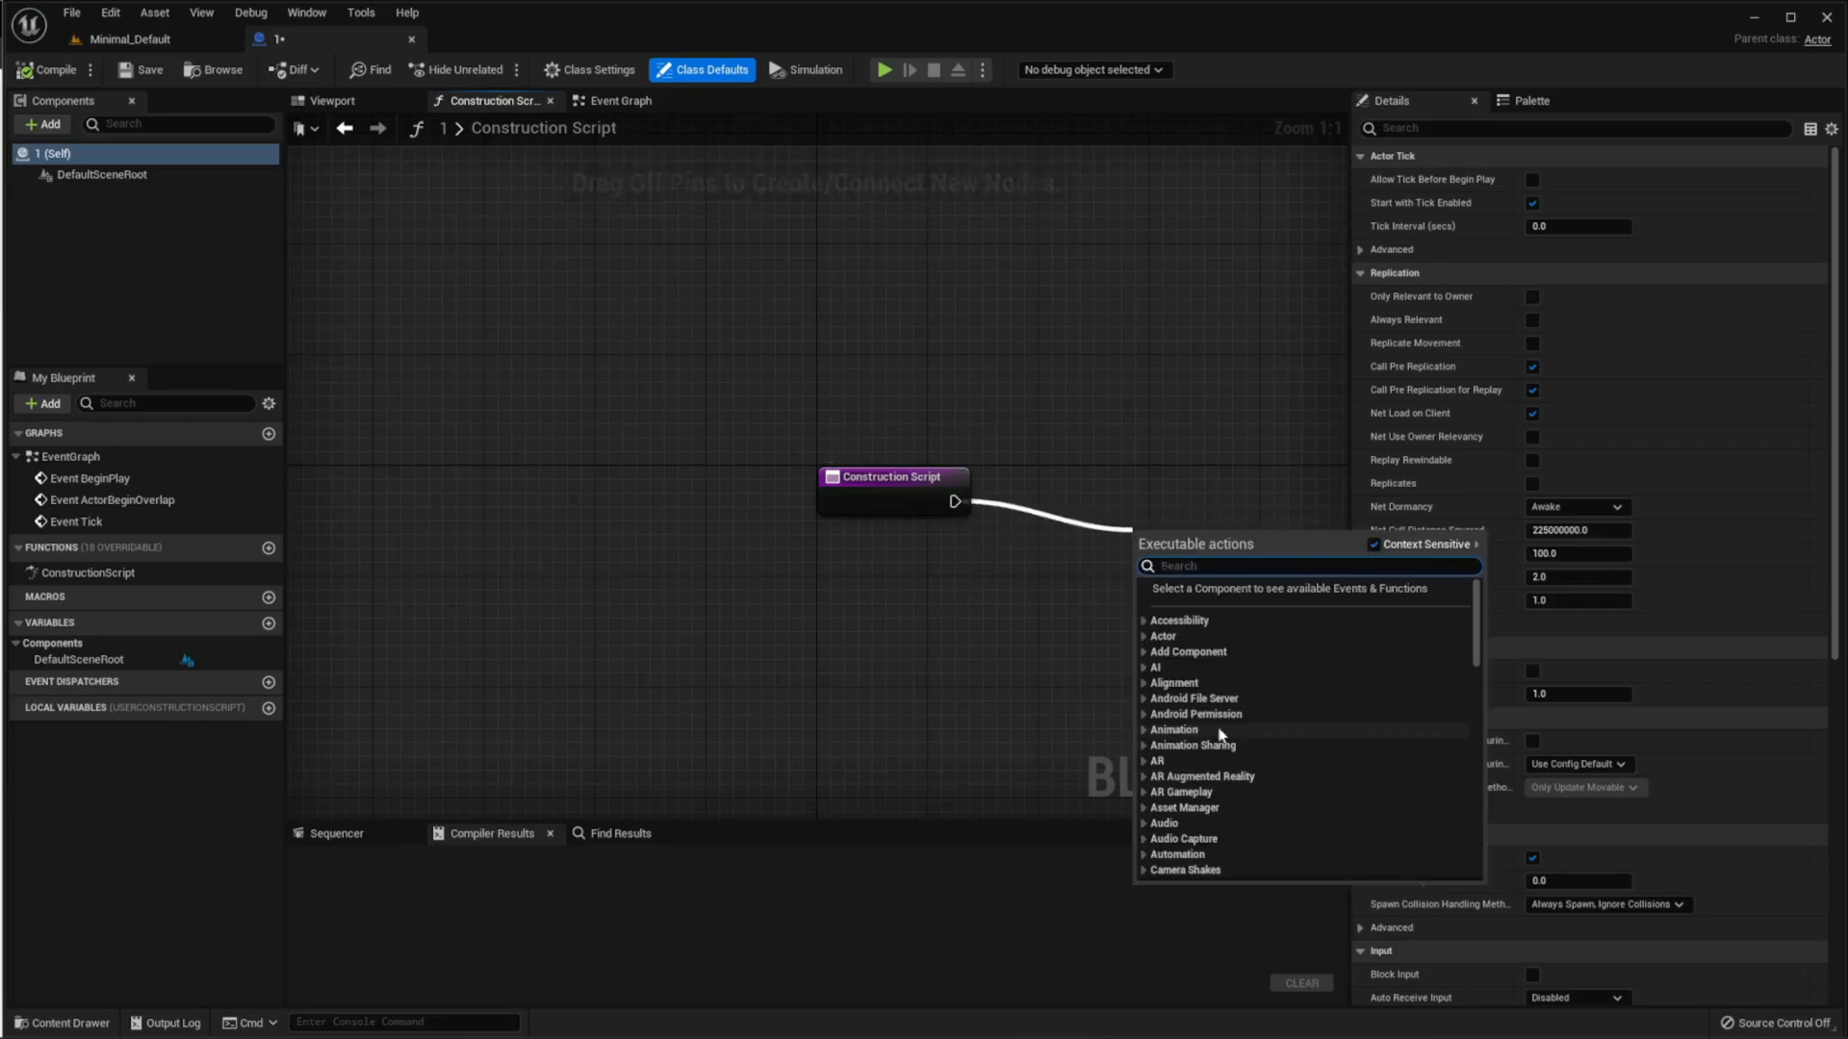
click(1191, 511)
drag(955, 501, 1133, 506)
click(1143, 608)
click(1062, 525)
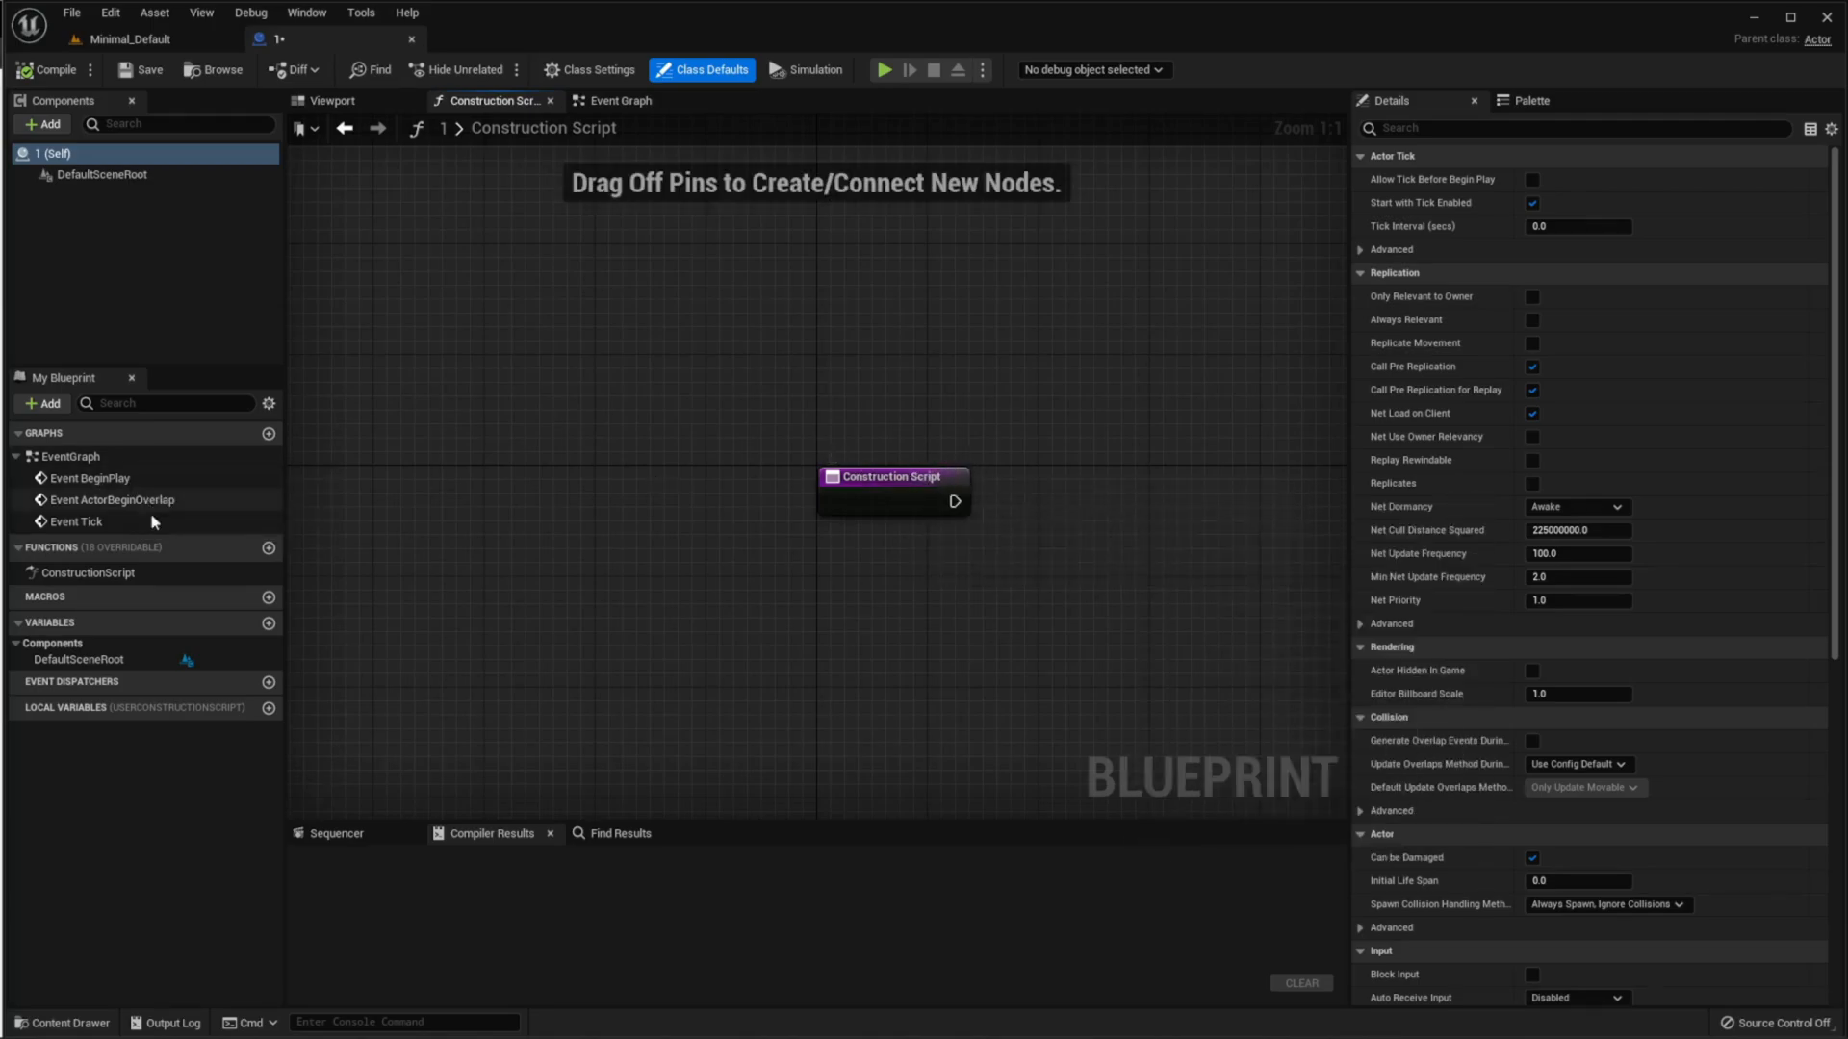
Step: Open the event graph and examine the actions offered from the Event Tick node's execution output
click(621, 100)
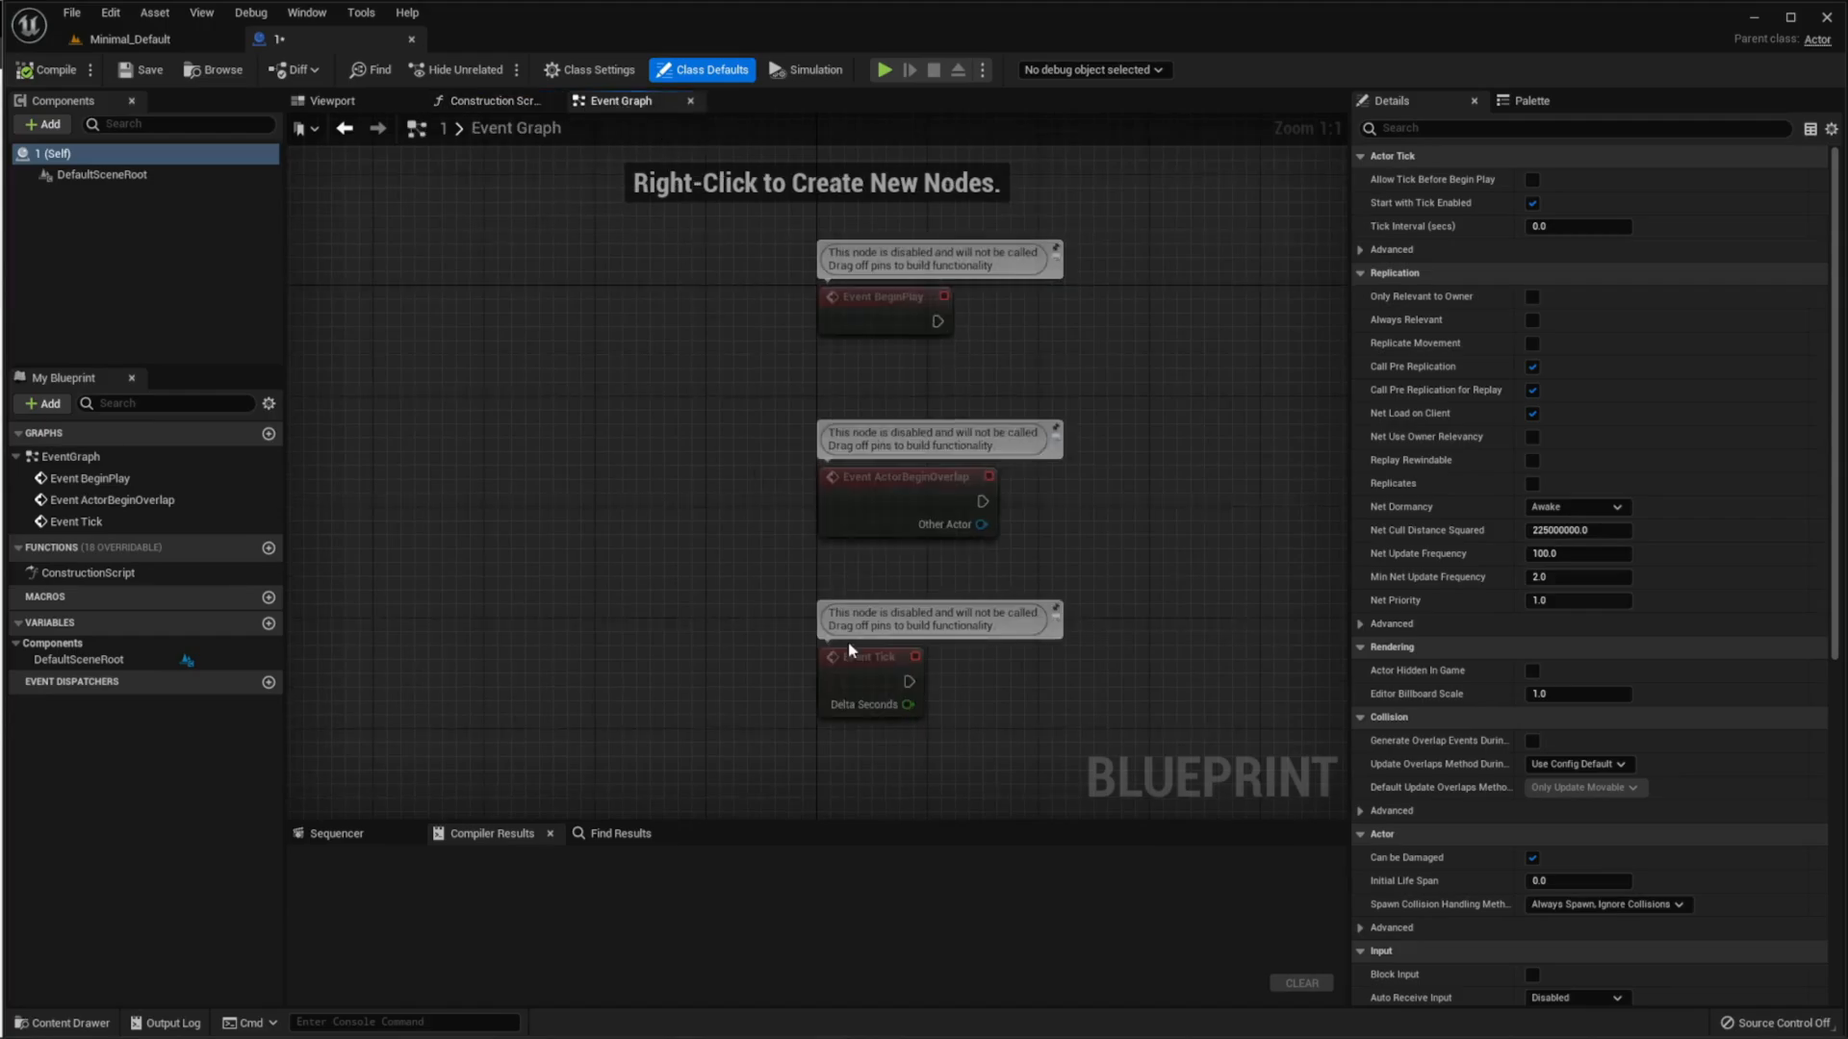
right_drag(998, 660, 765, 414)
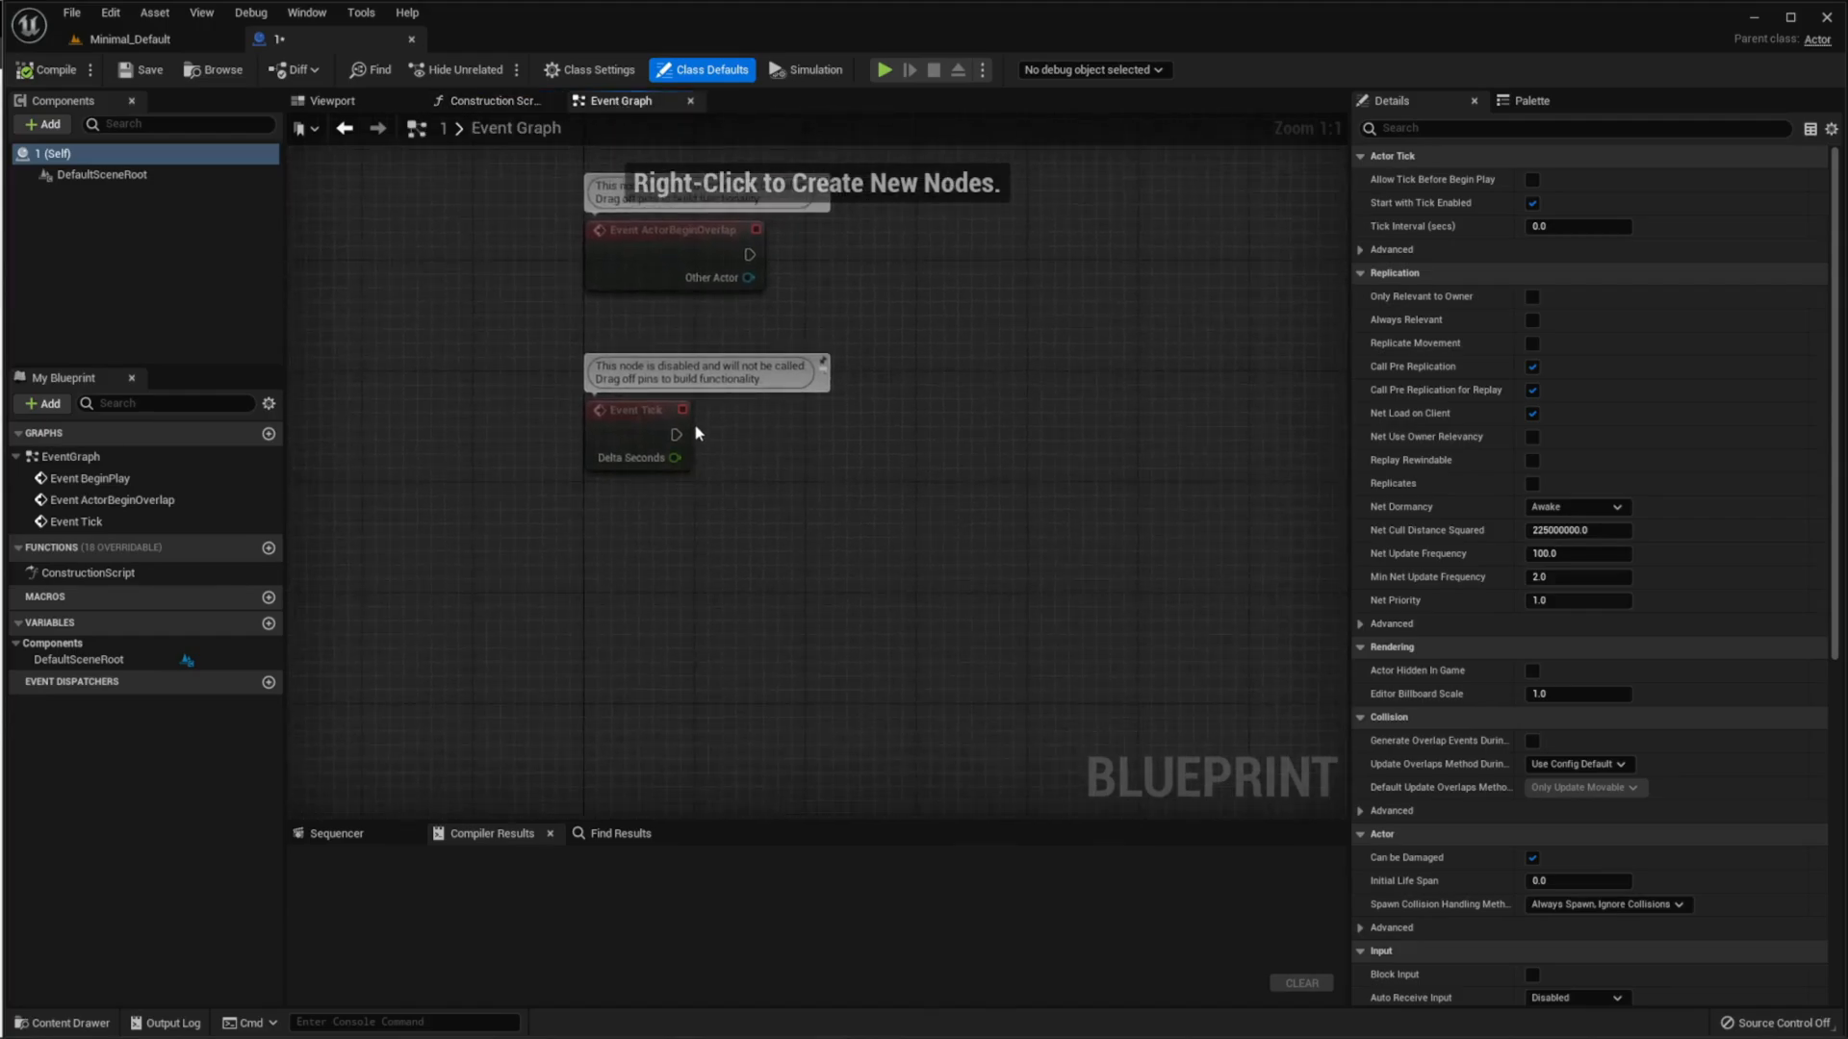
drag(675, 435, 875, 453)
right_click(706, 556)
Step: Show the blueprint's viewport, return to the Minimal_Default level, and switch to CRYENGINE Sandbox
click(332, 100)
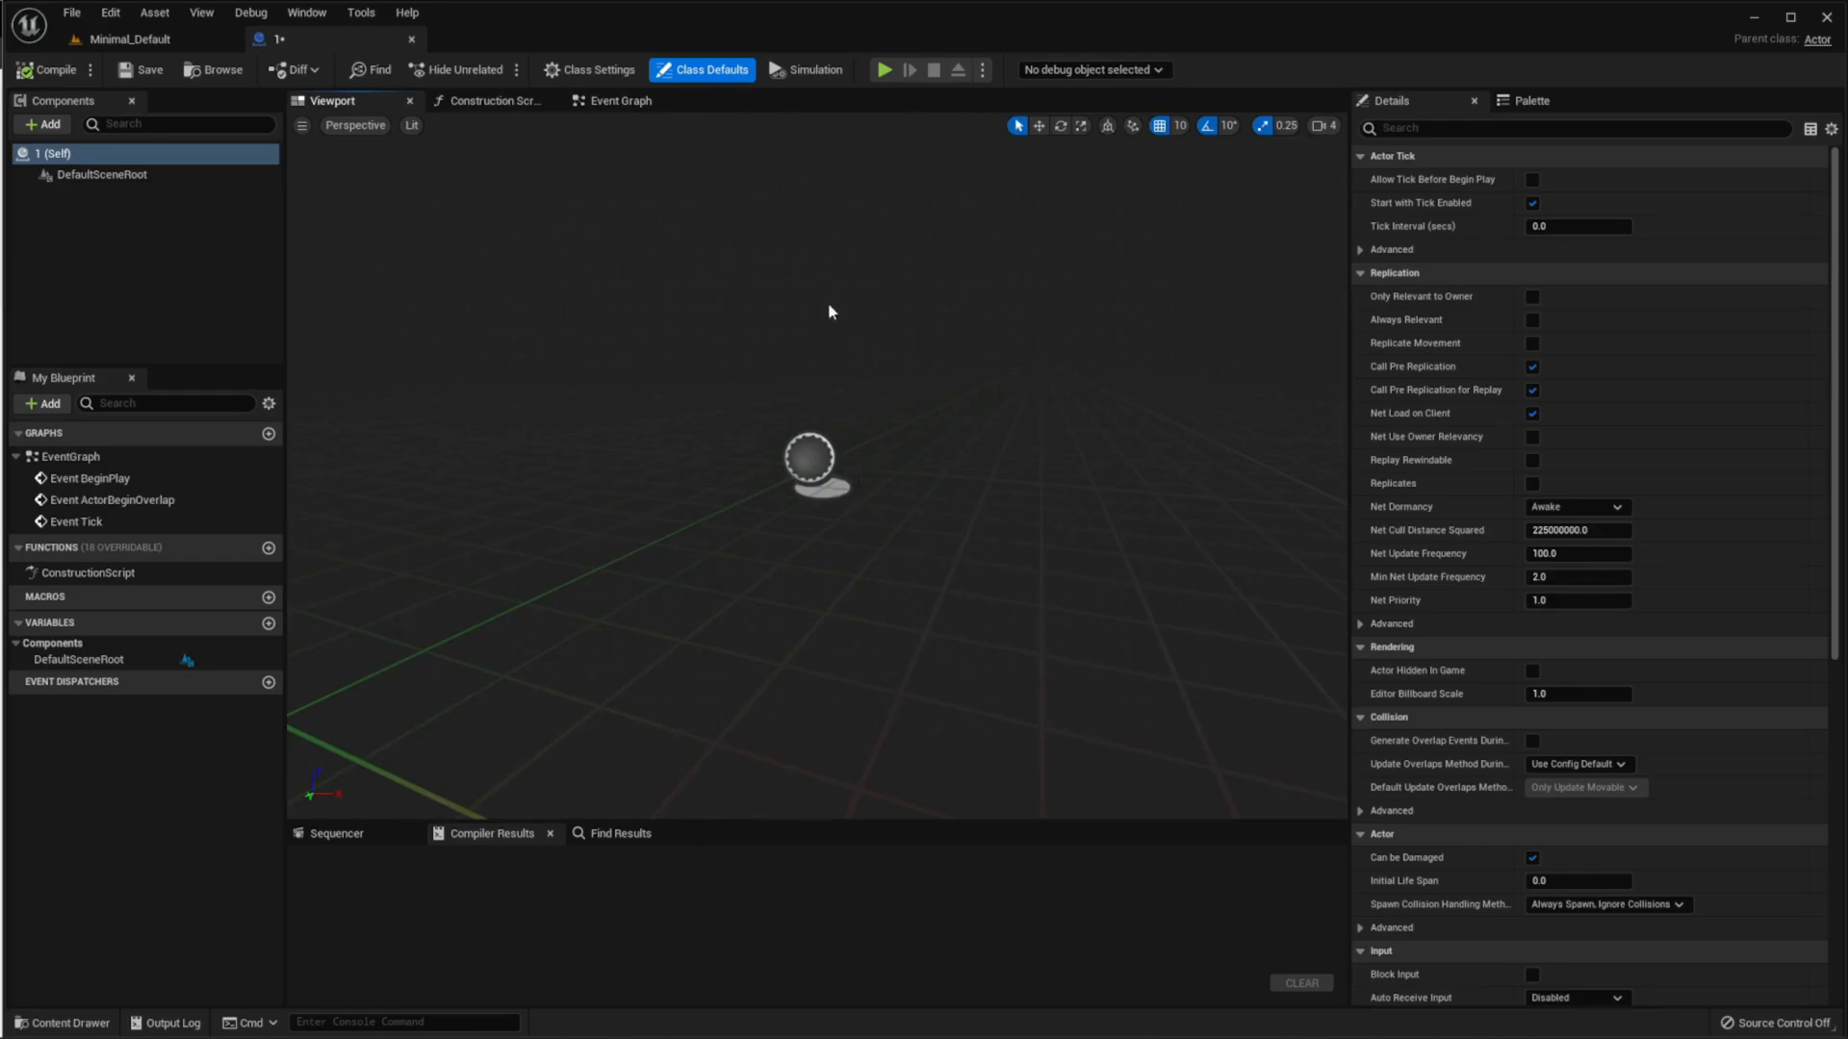
click(130, 38)
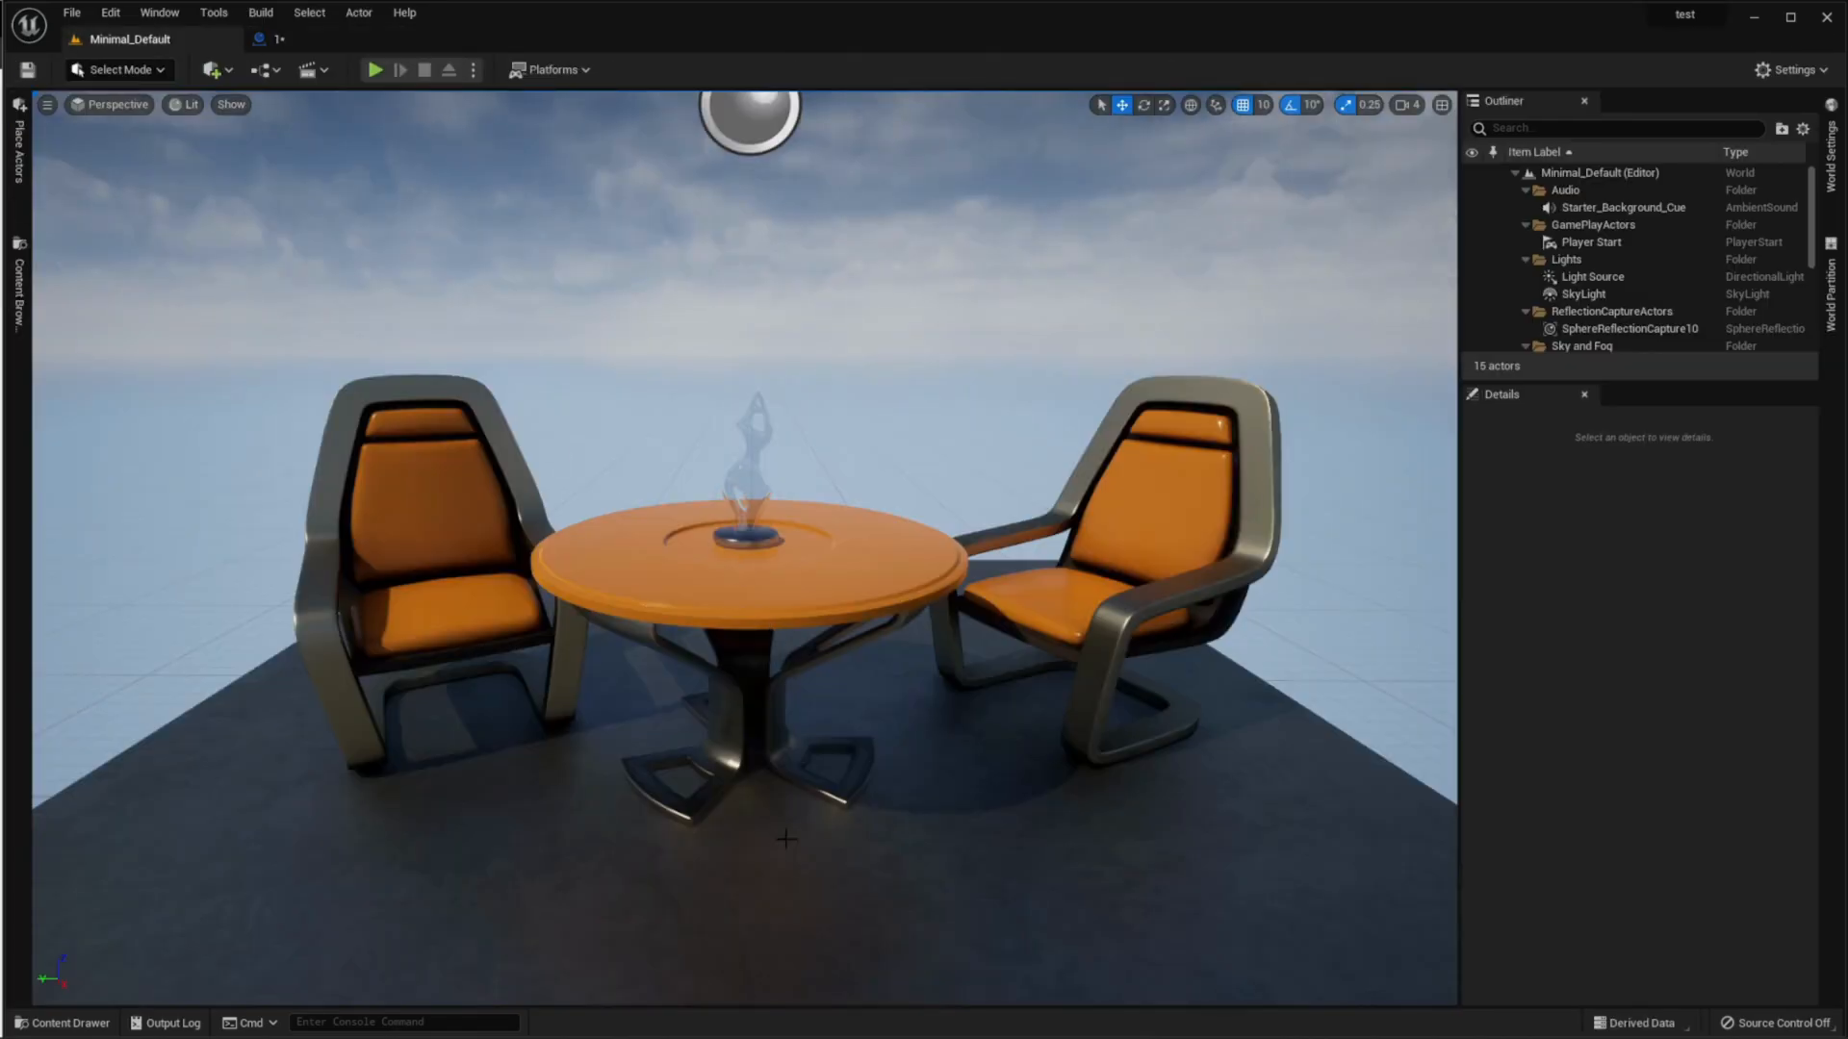
click(1755, 18)
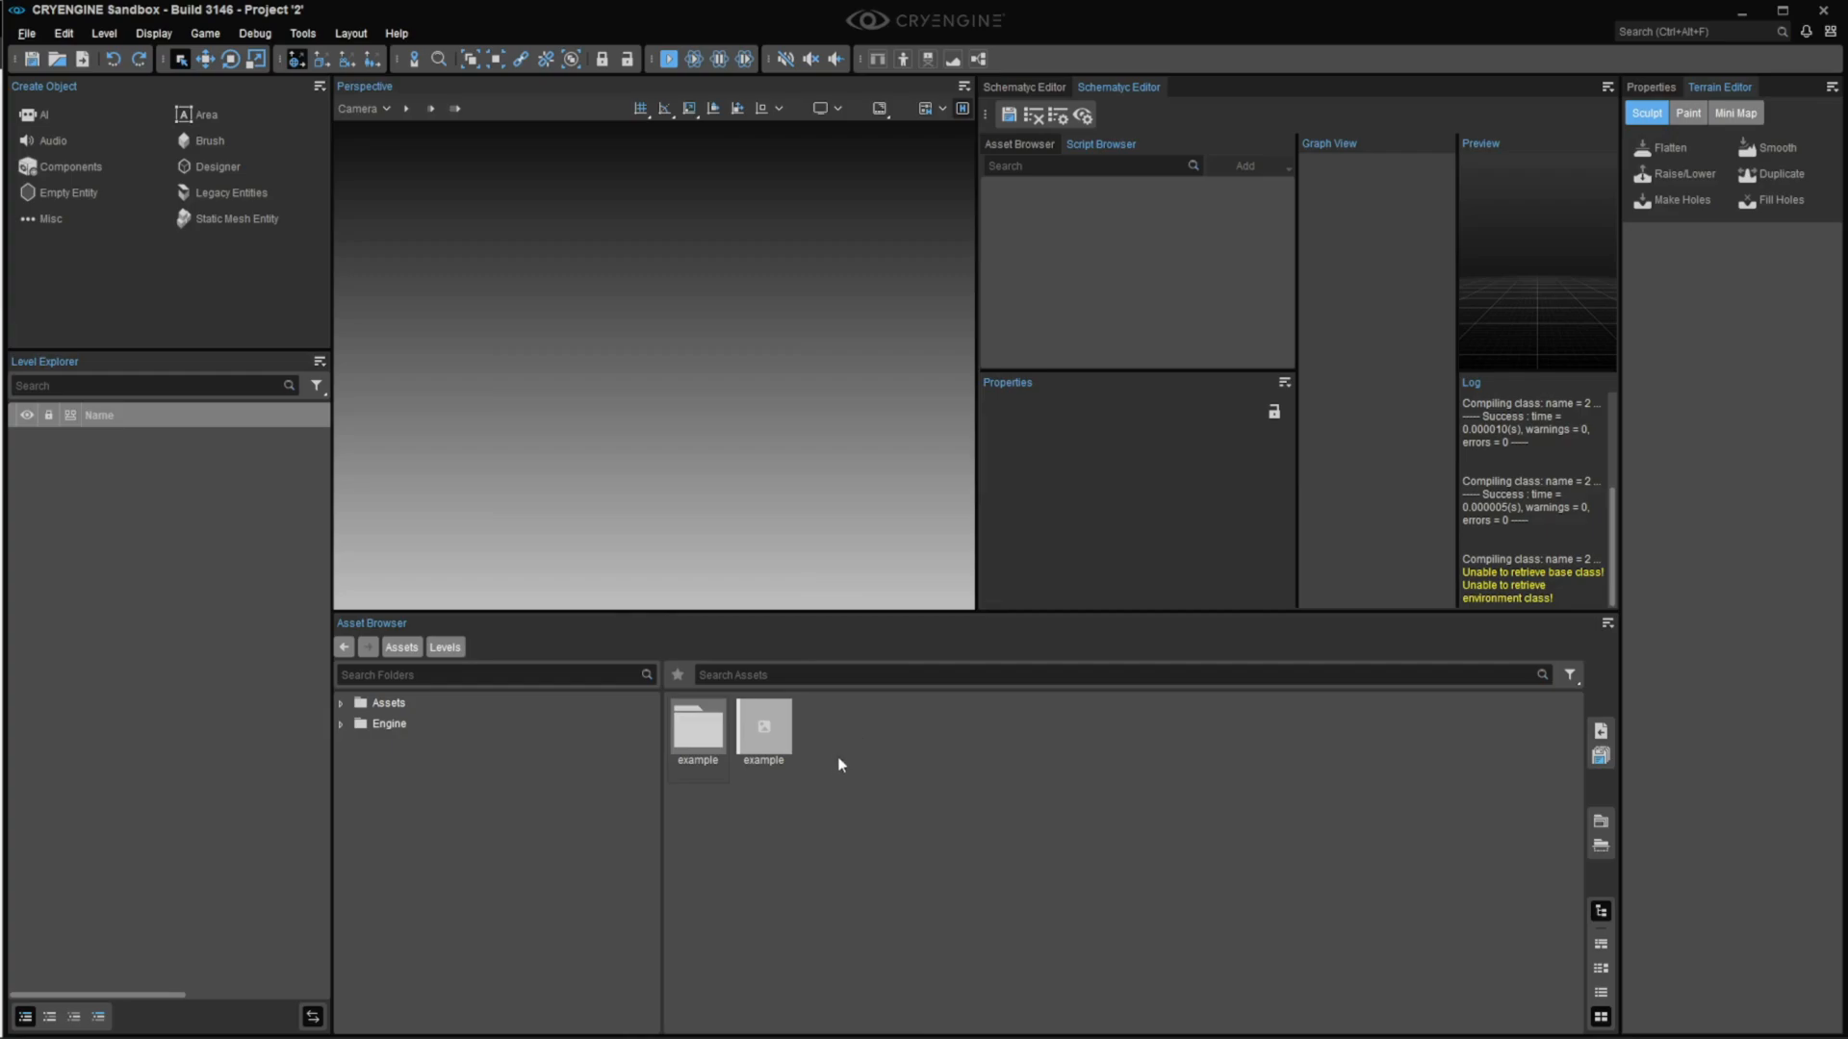
click(29, 34)
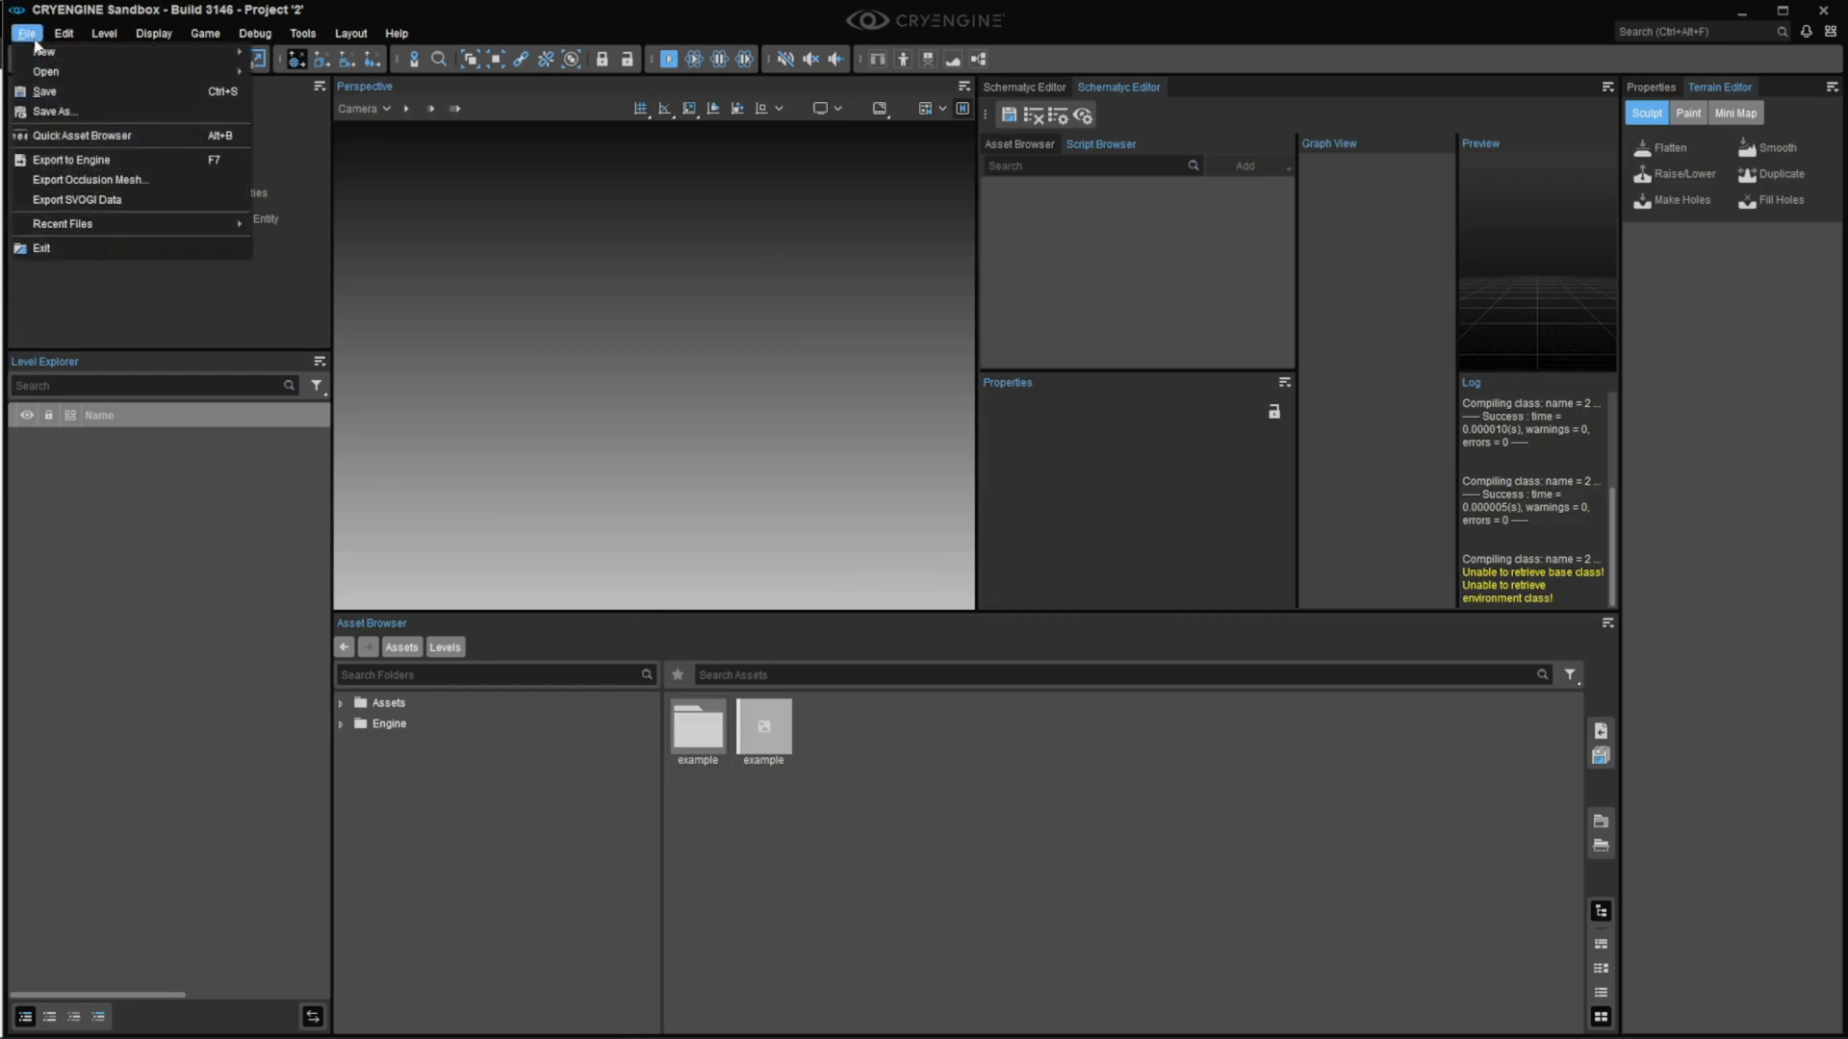
mouse_move(48, 53)
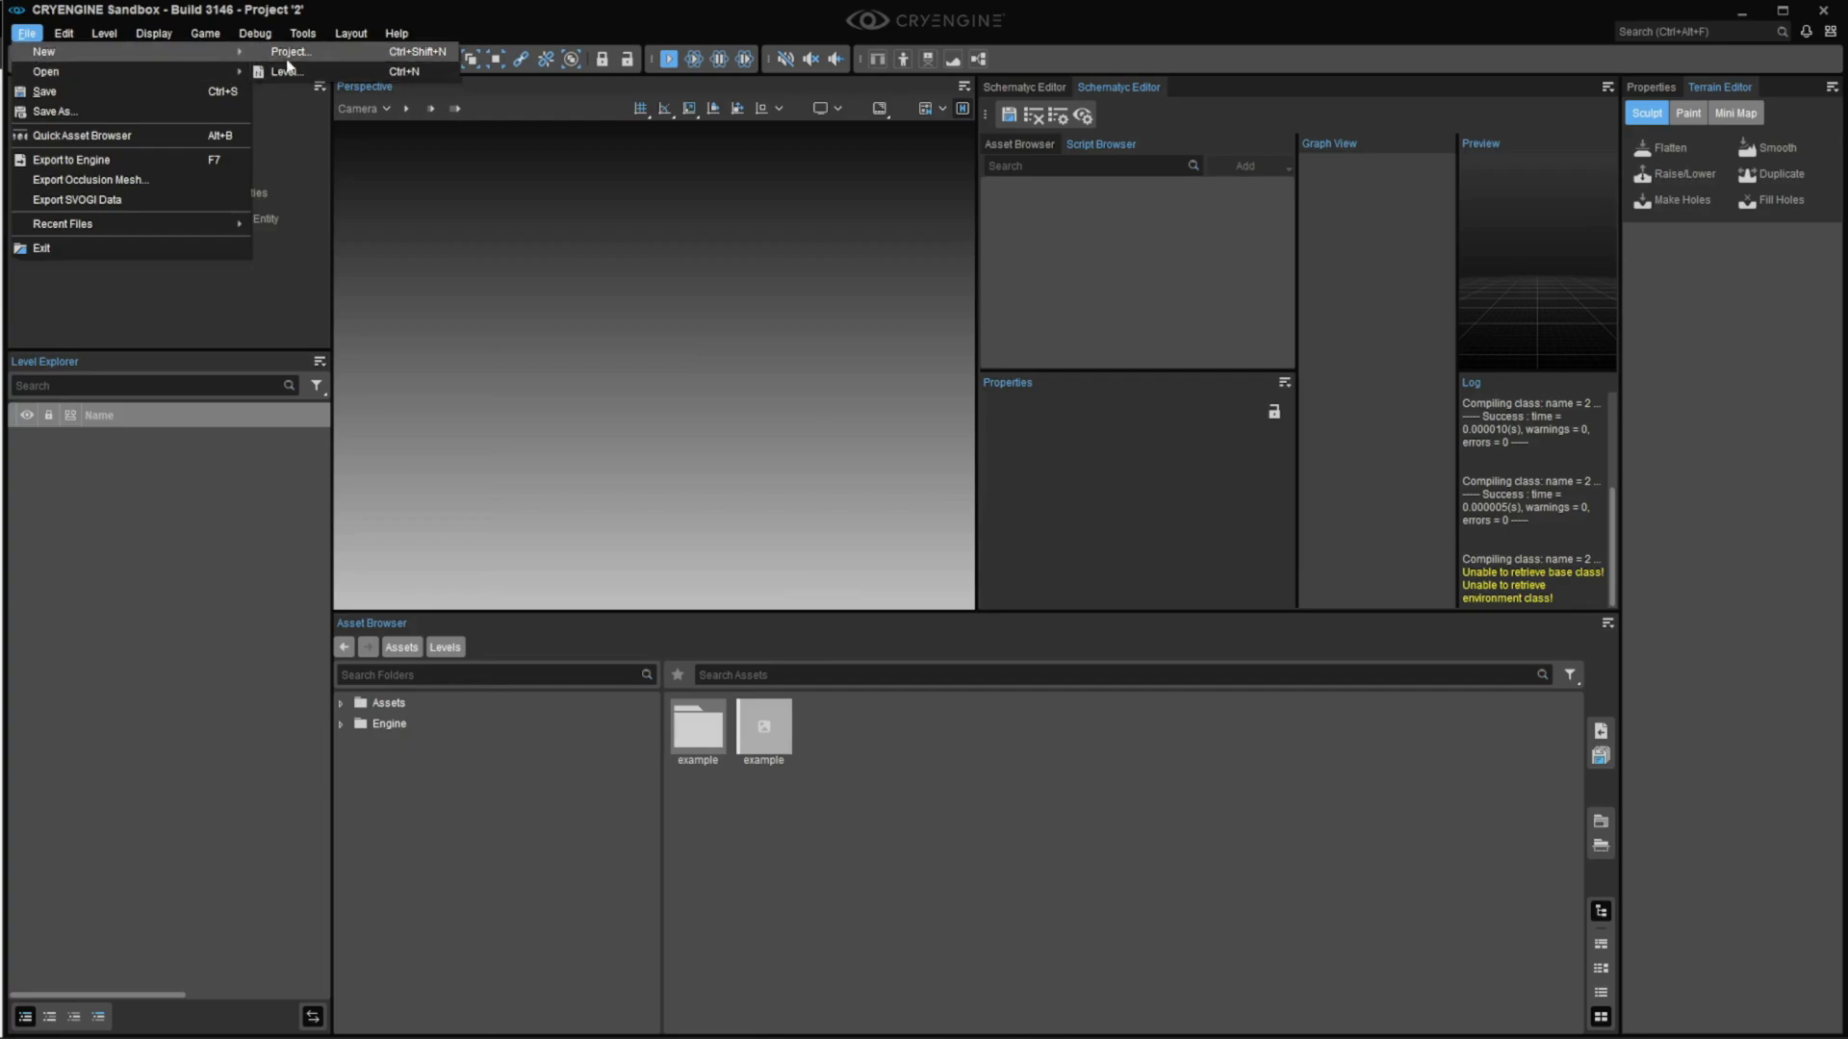
mouse_move(206, 35)
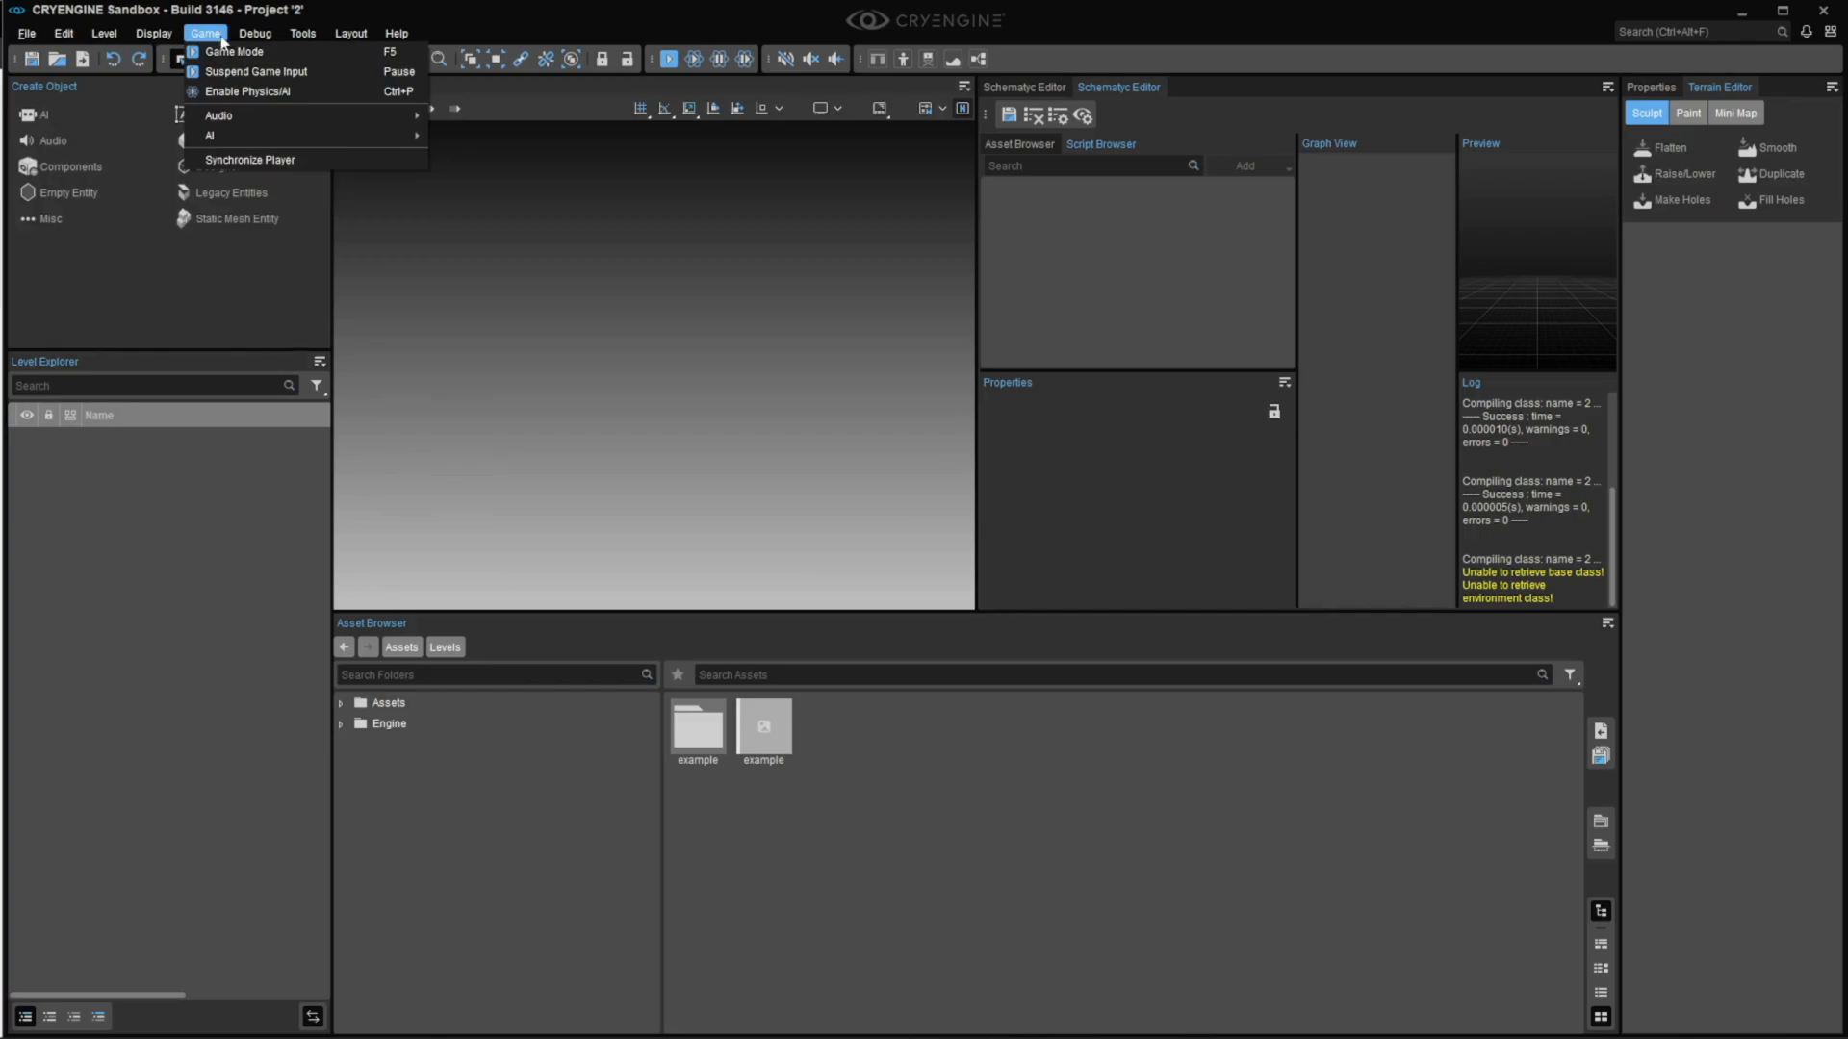
mouse_move(303, 35)
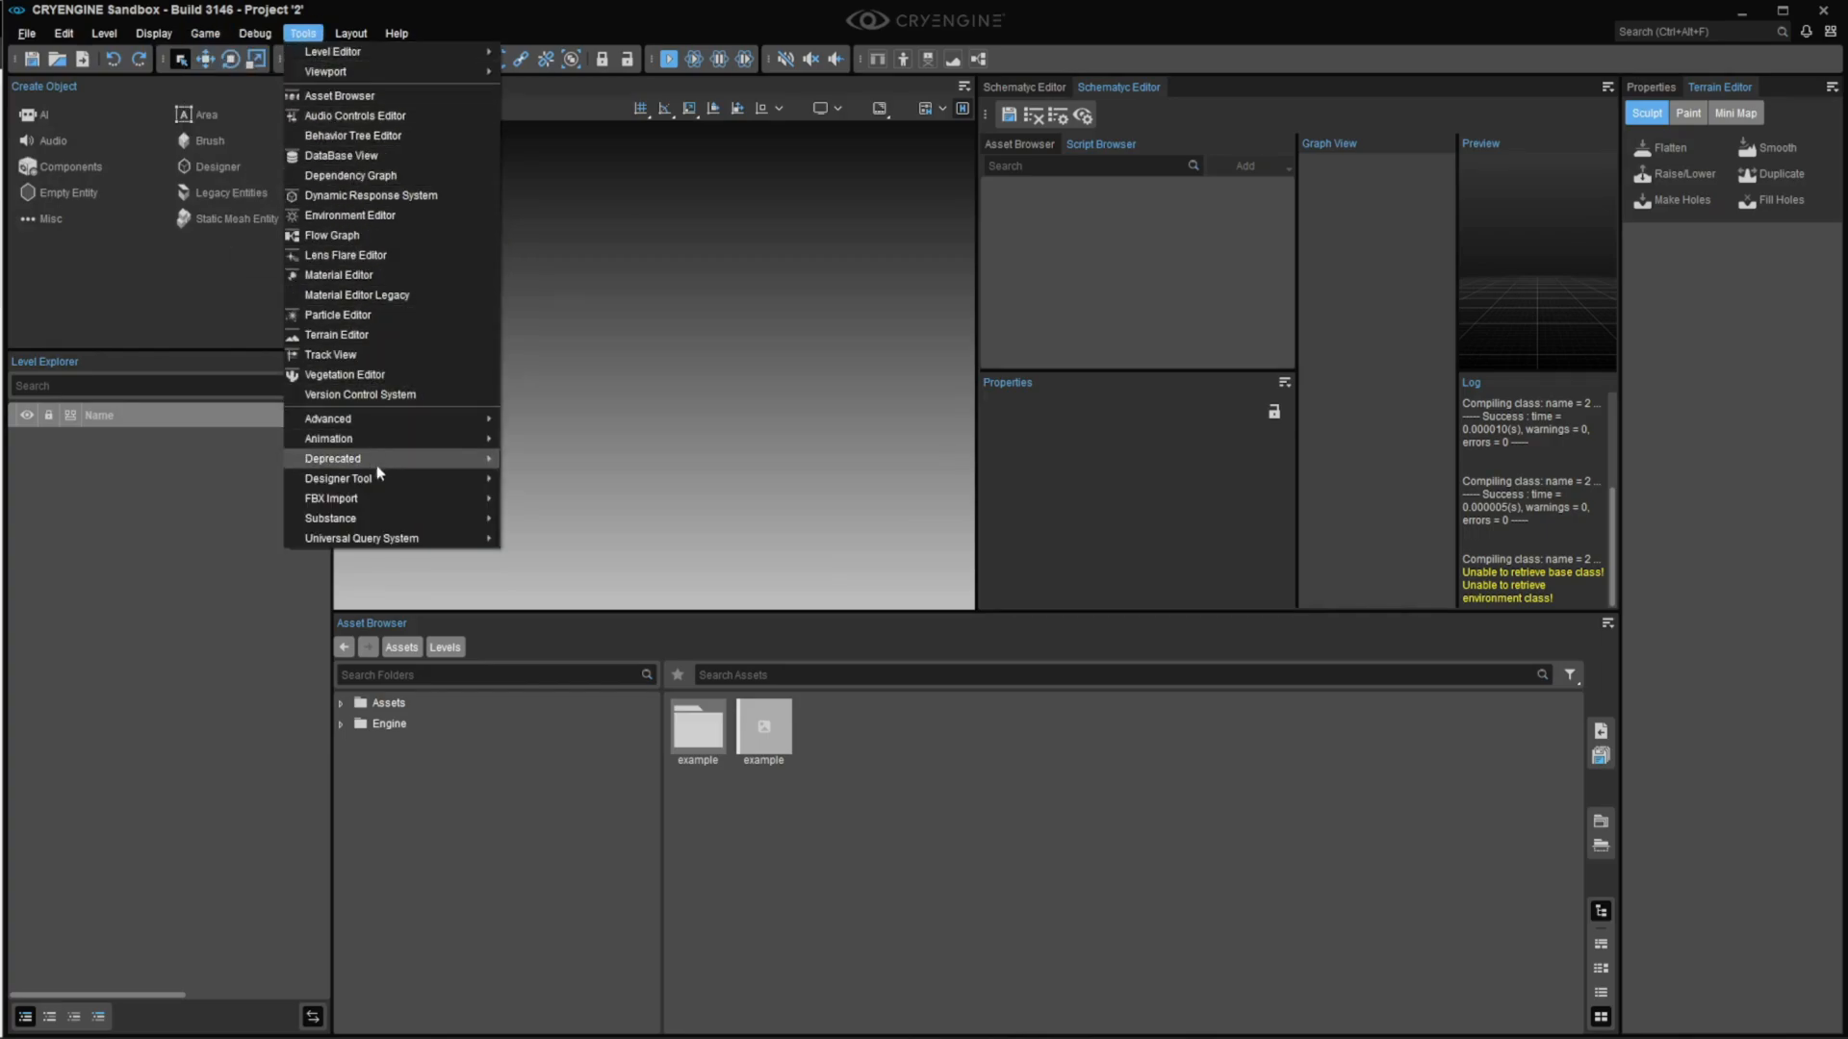
mouse_move(363, 72)
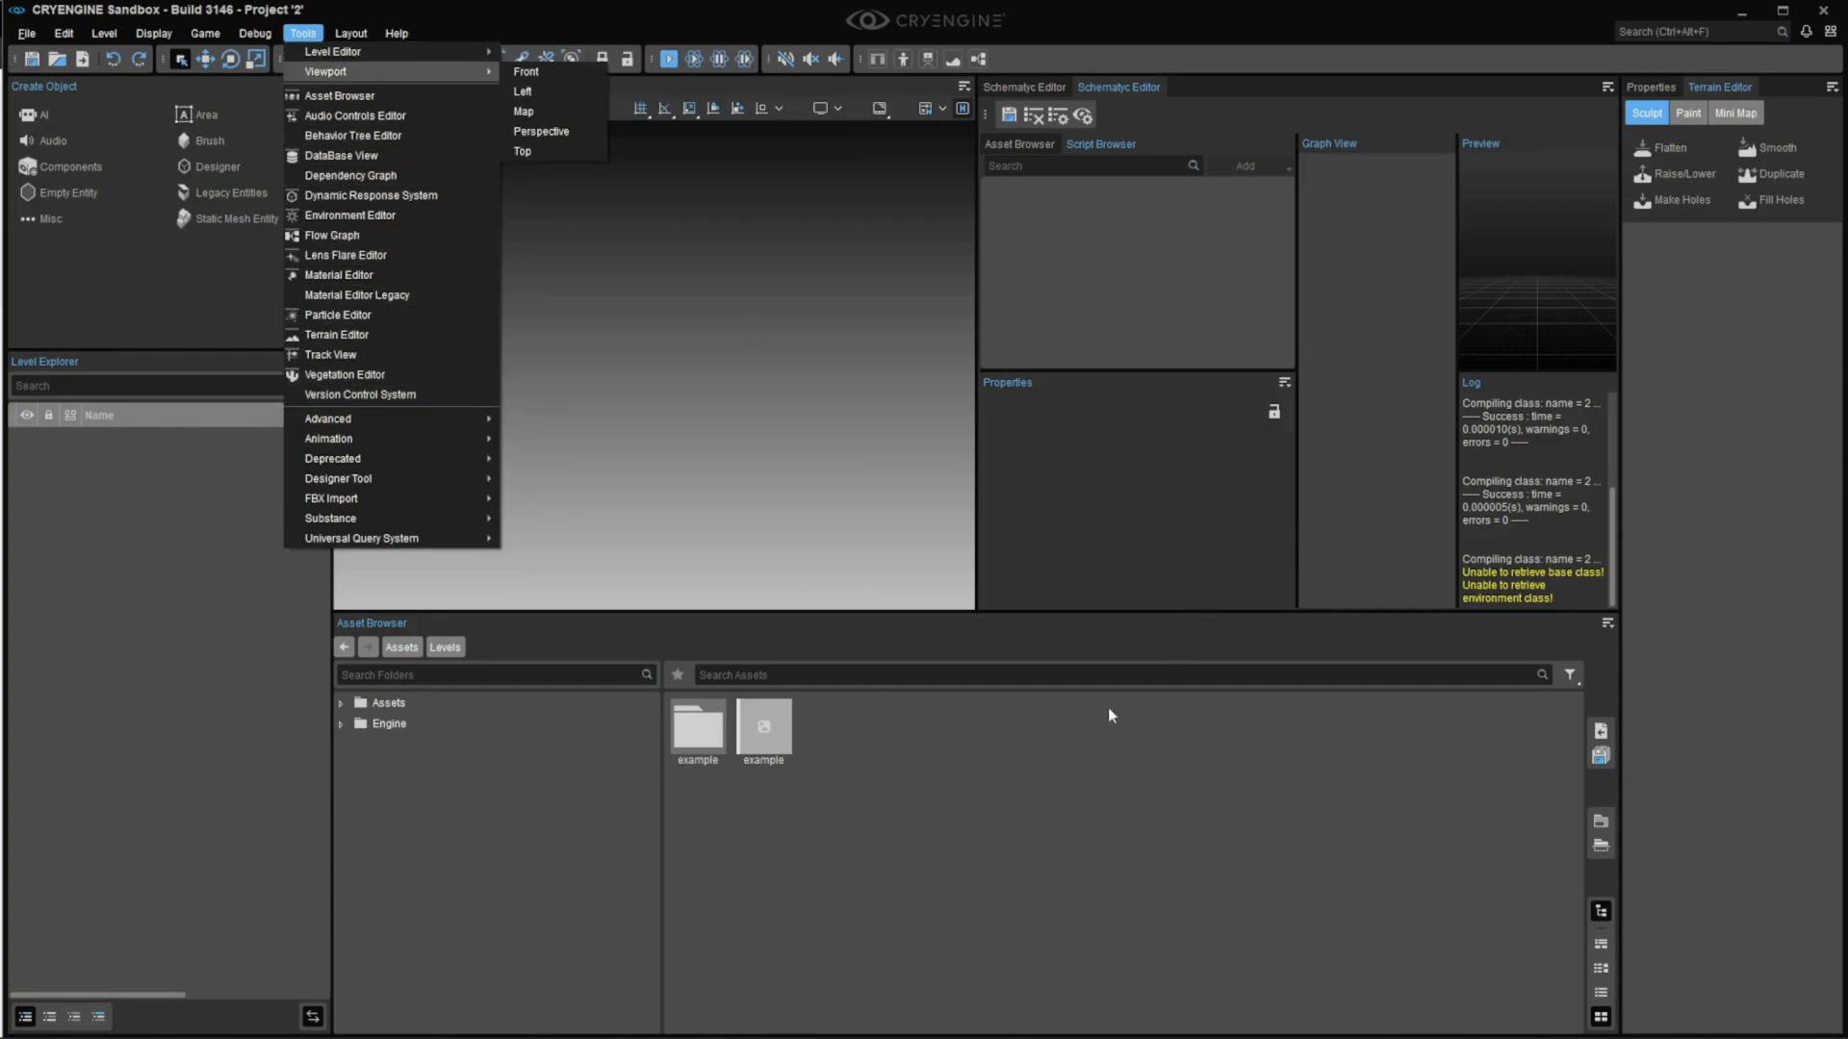
click(1101, 649)
right_click(845, 770)
click(820, 818)
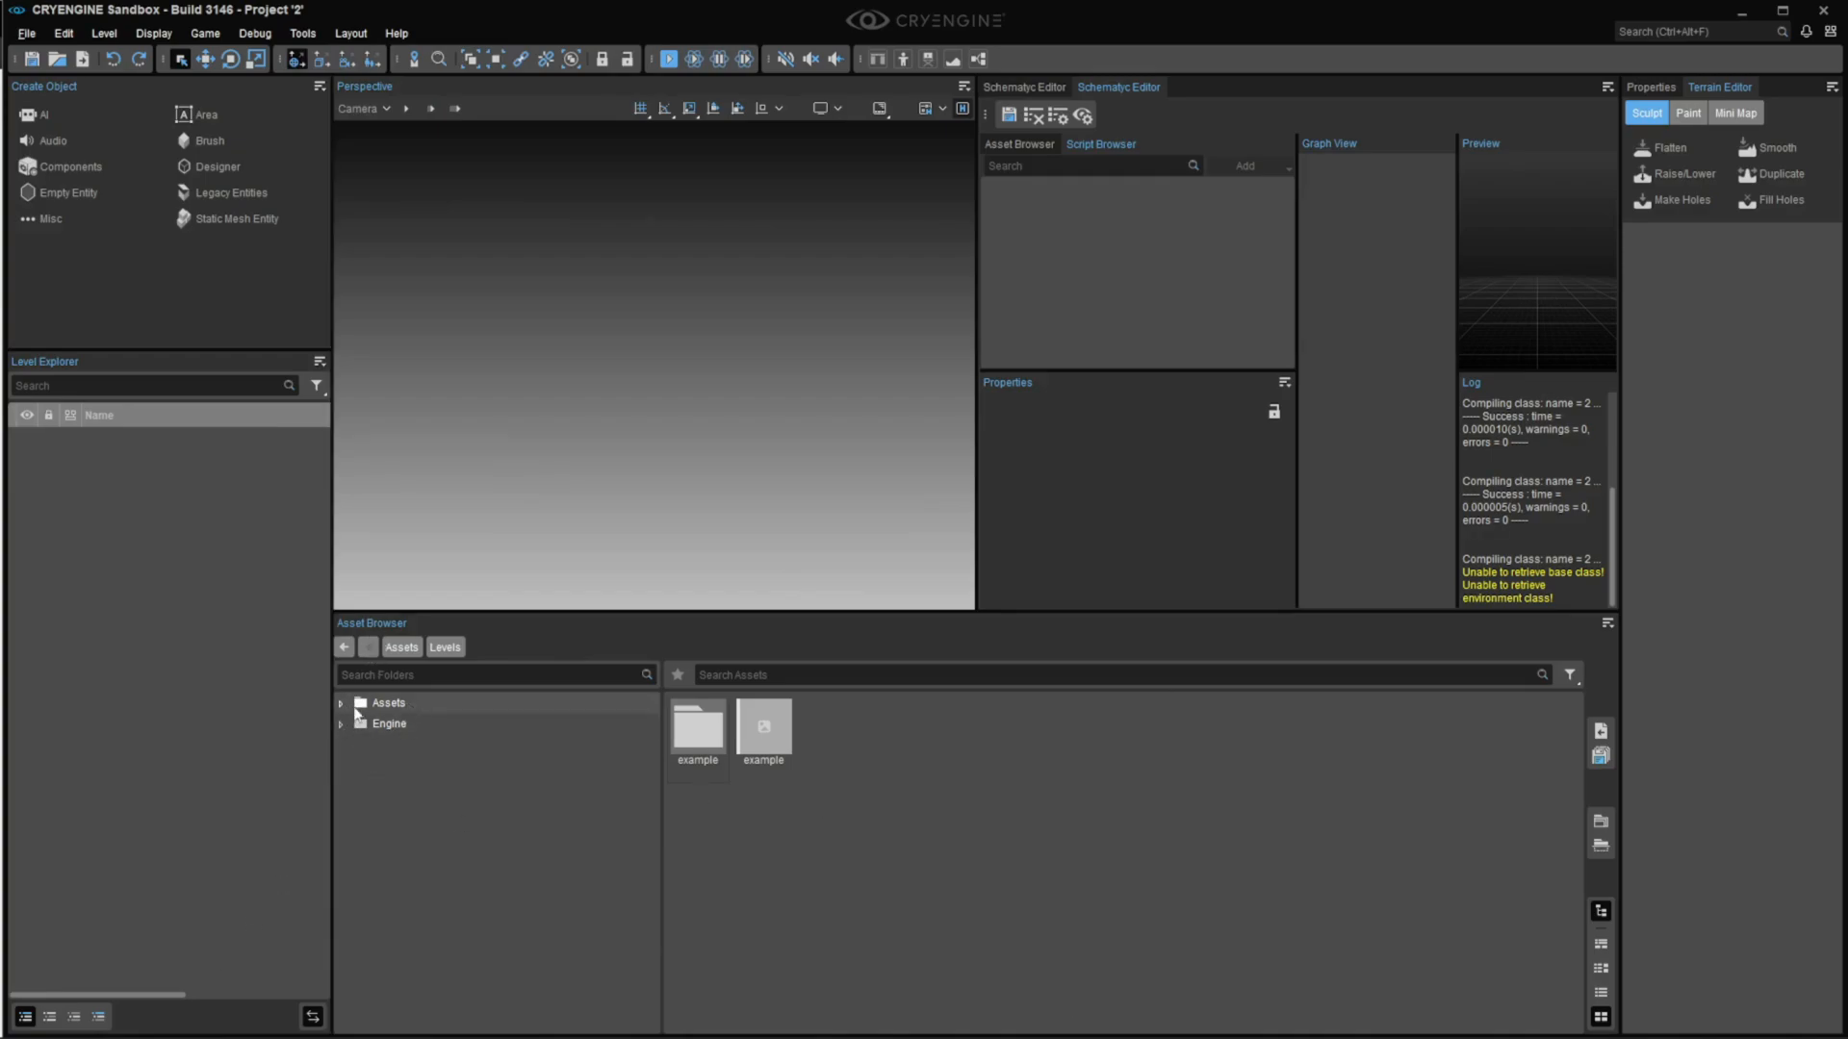
right_click(839, 751)
mouse_move(885, 781)
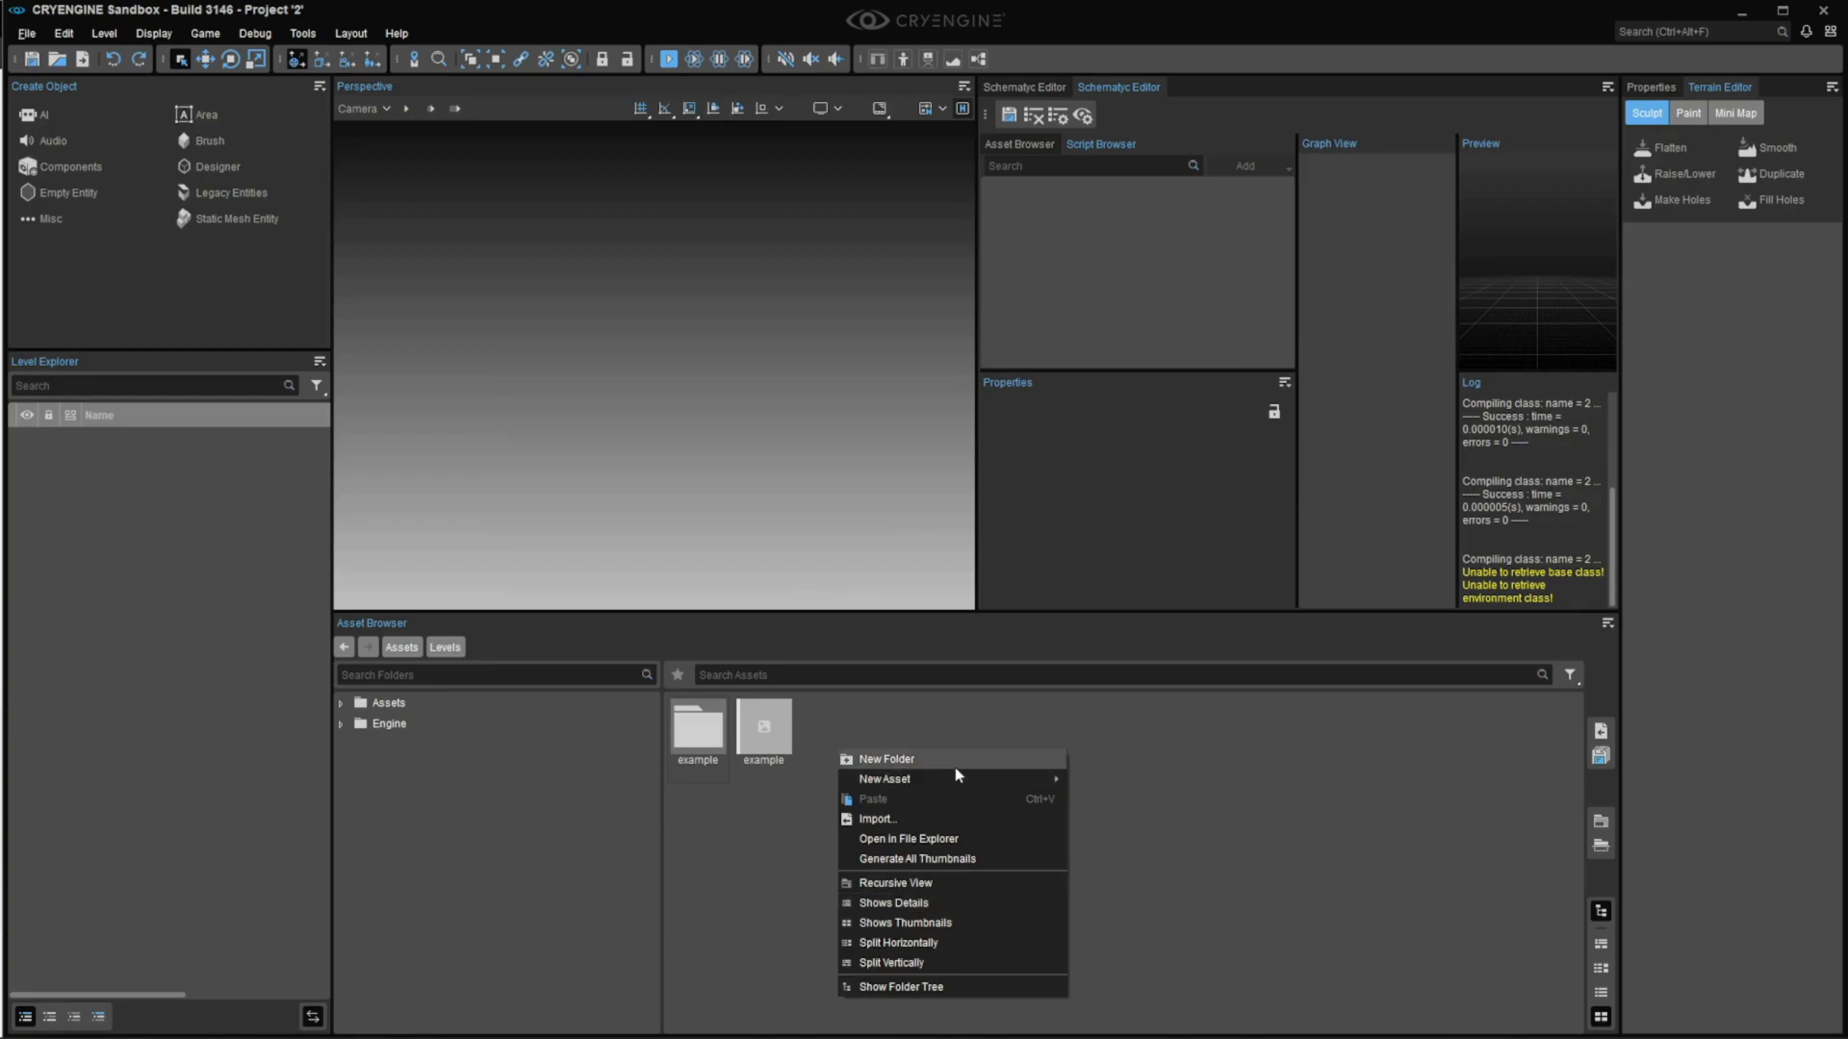
mouse_move(967, 782)
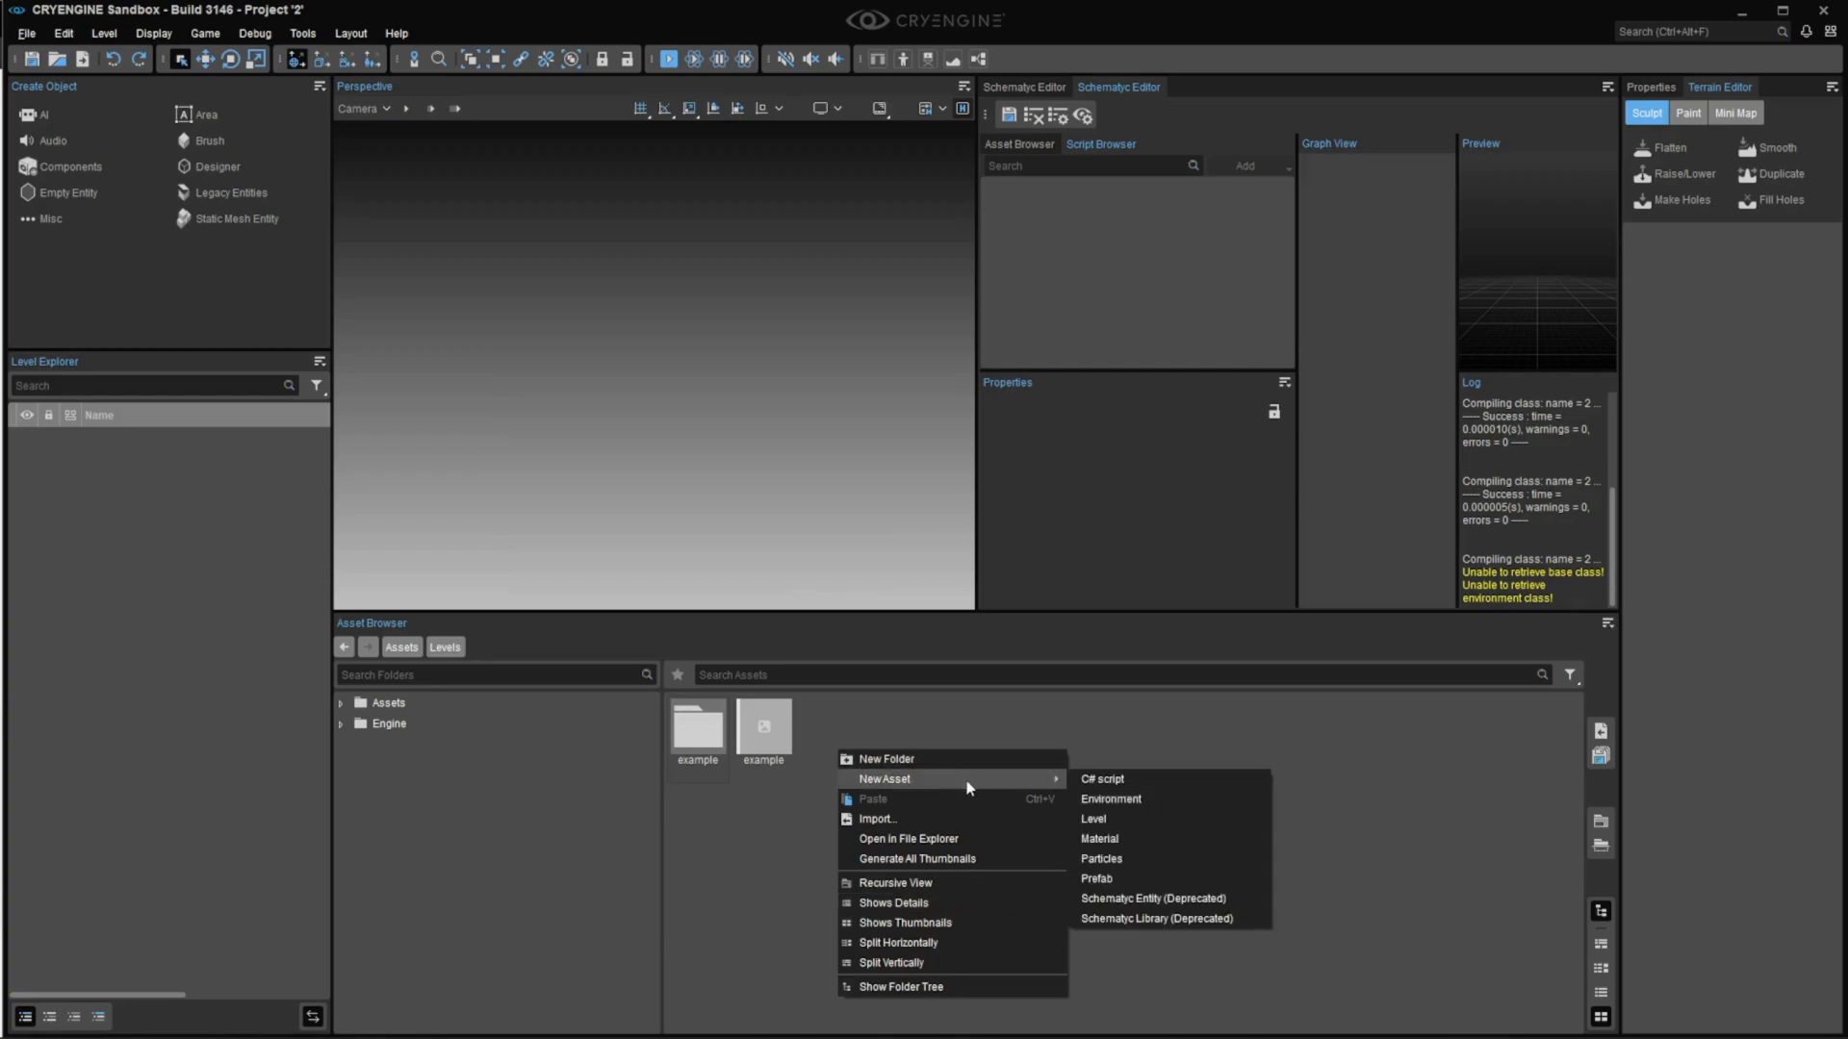
click(1135, 897)
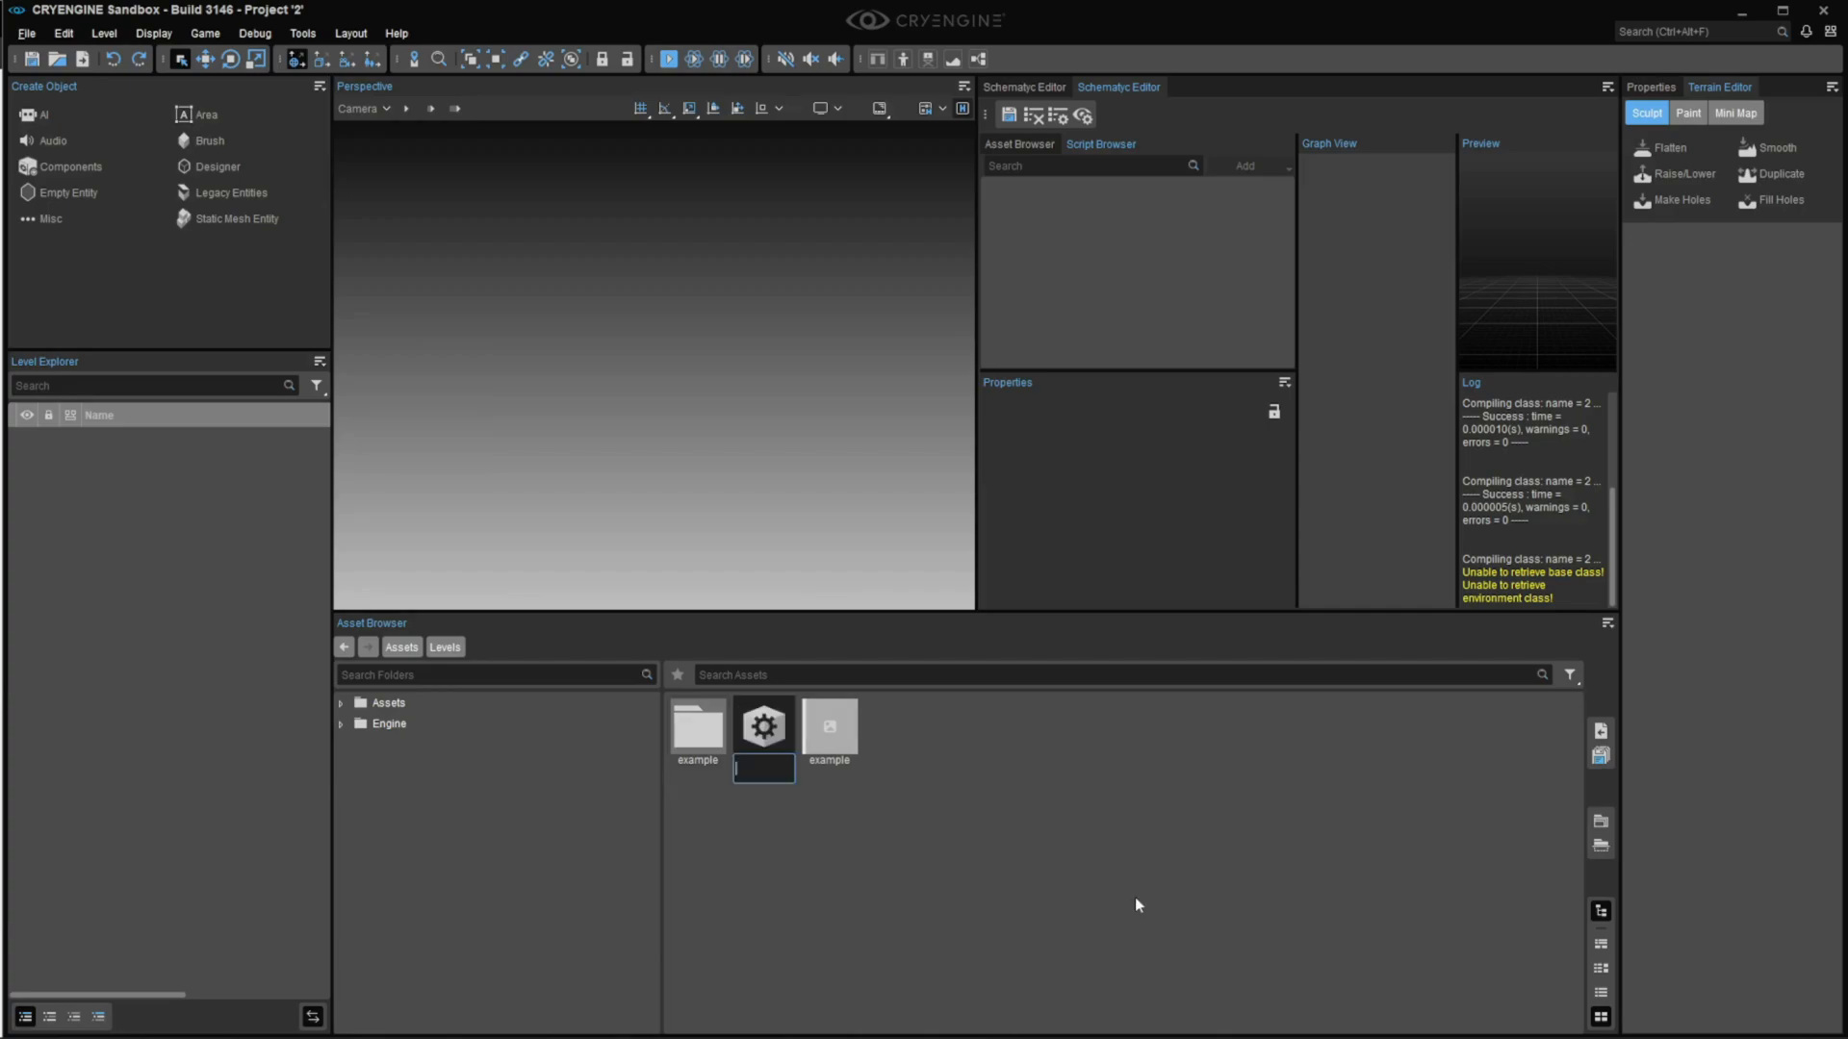
text(entity)
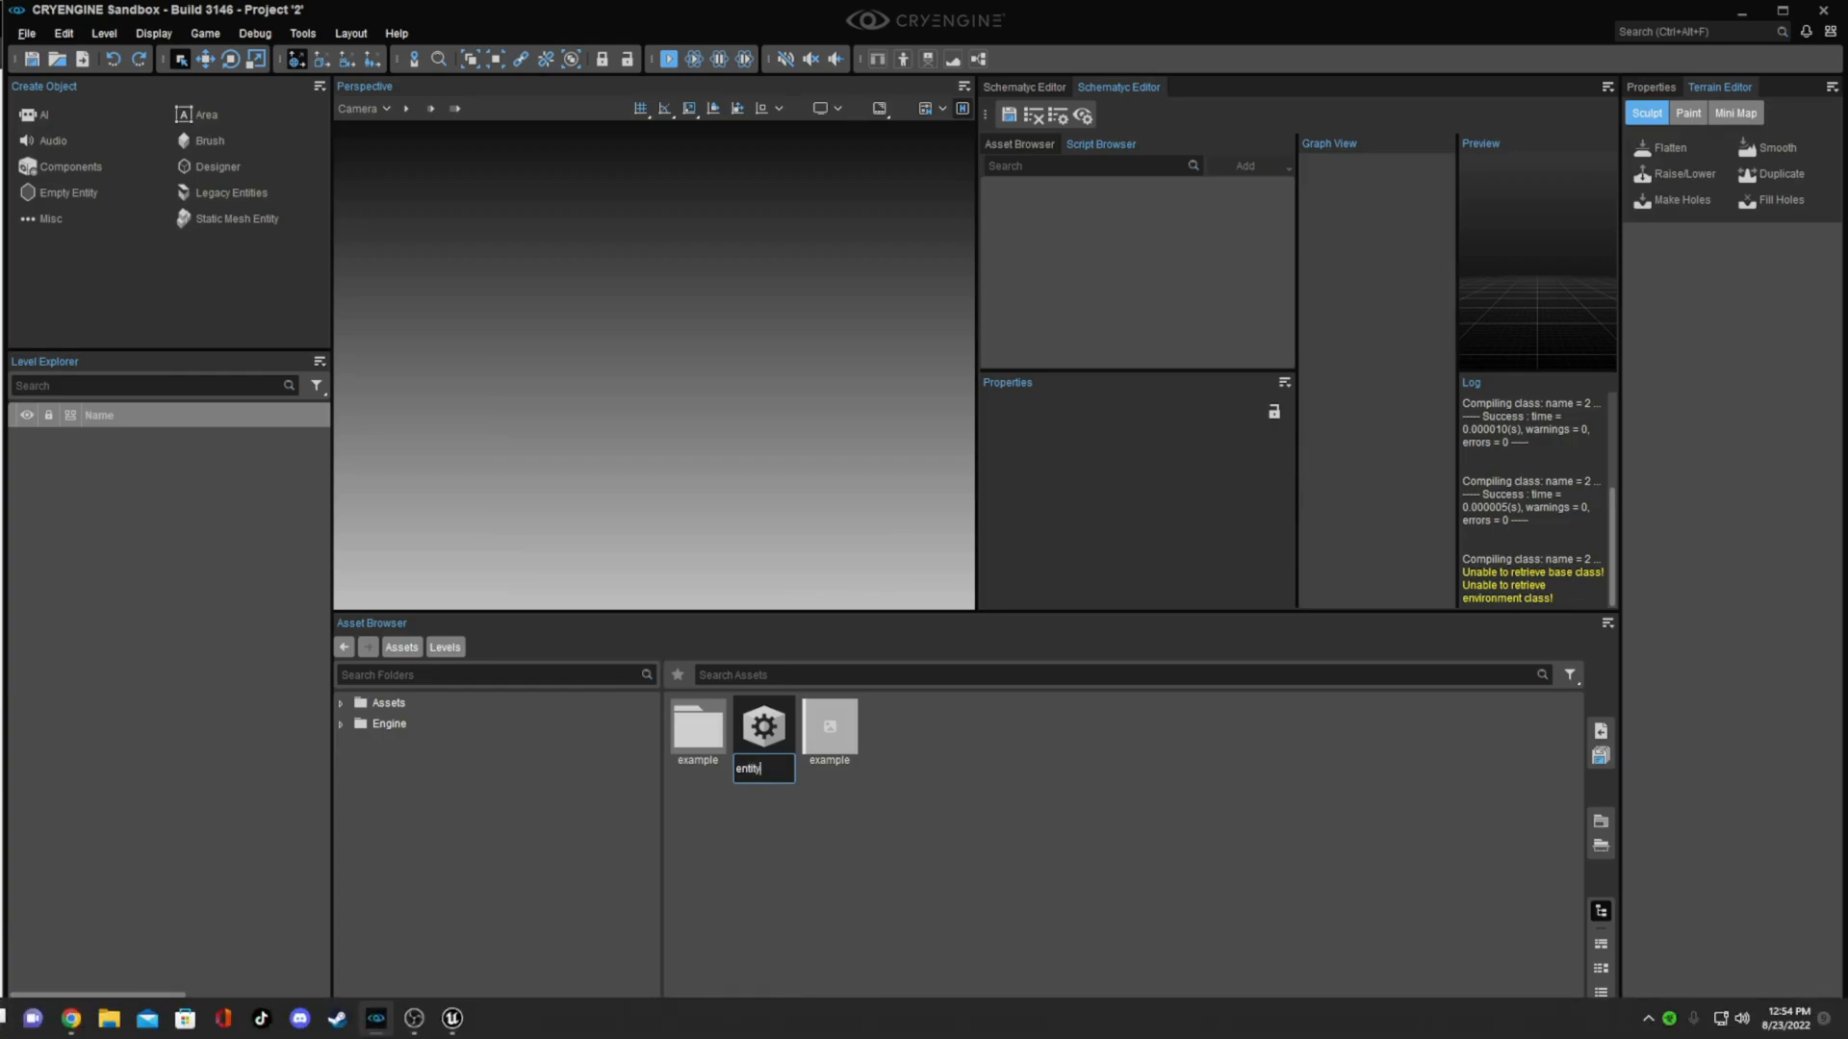
key(Return)
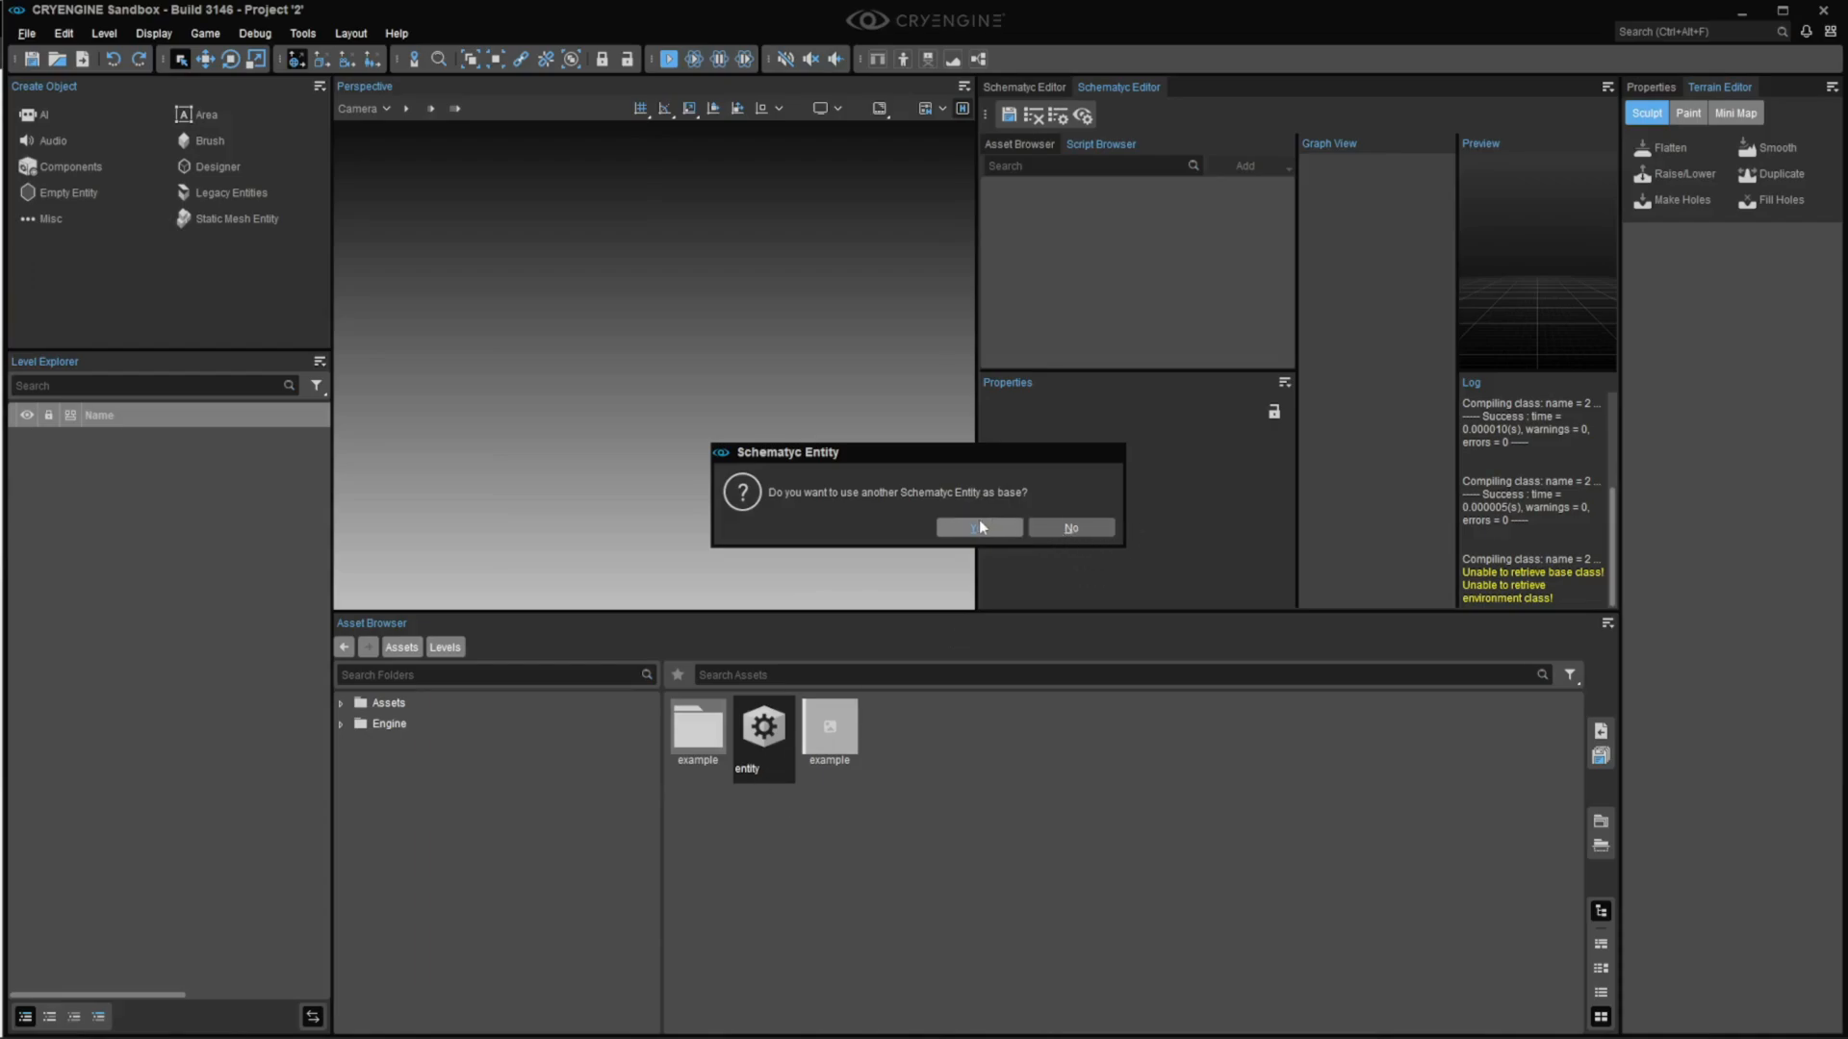
click(1015, 536)
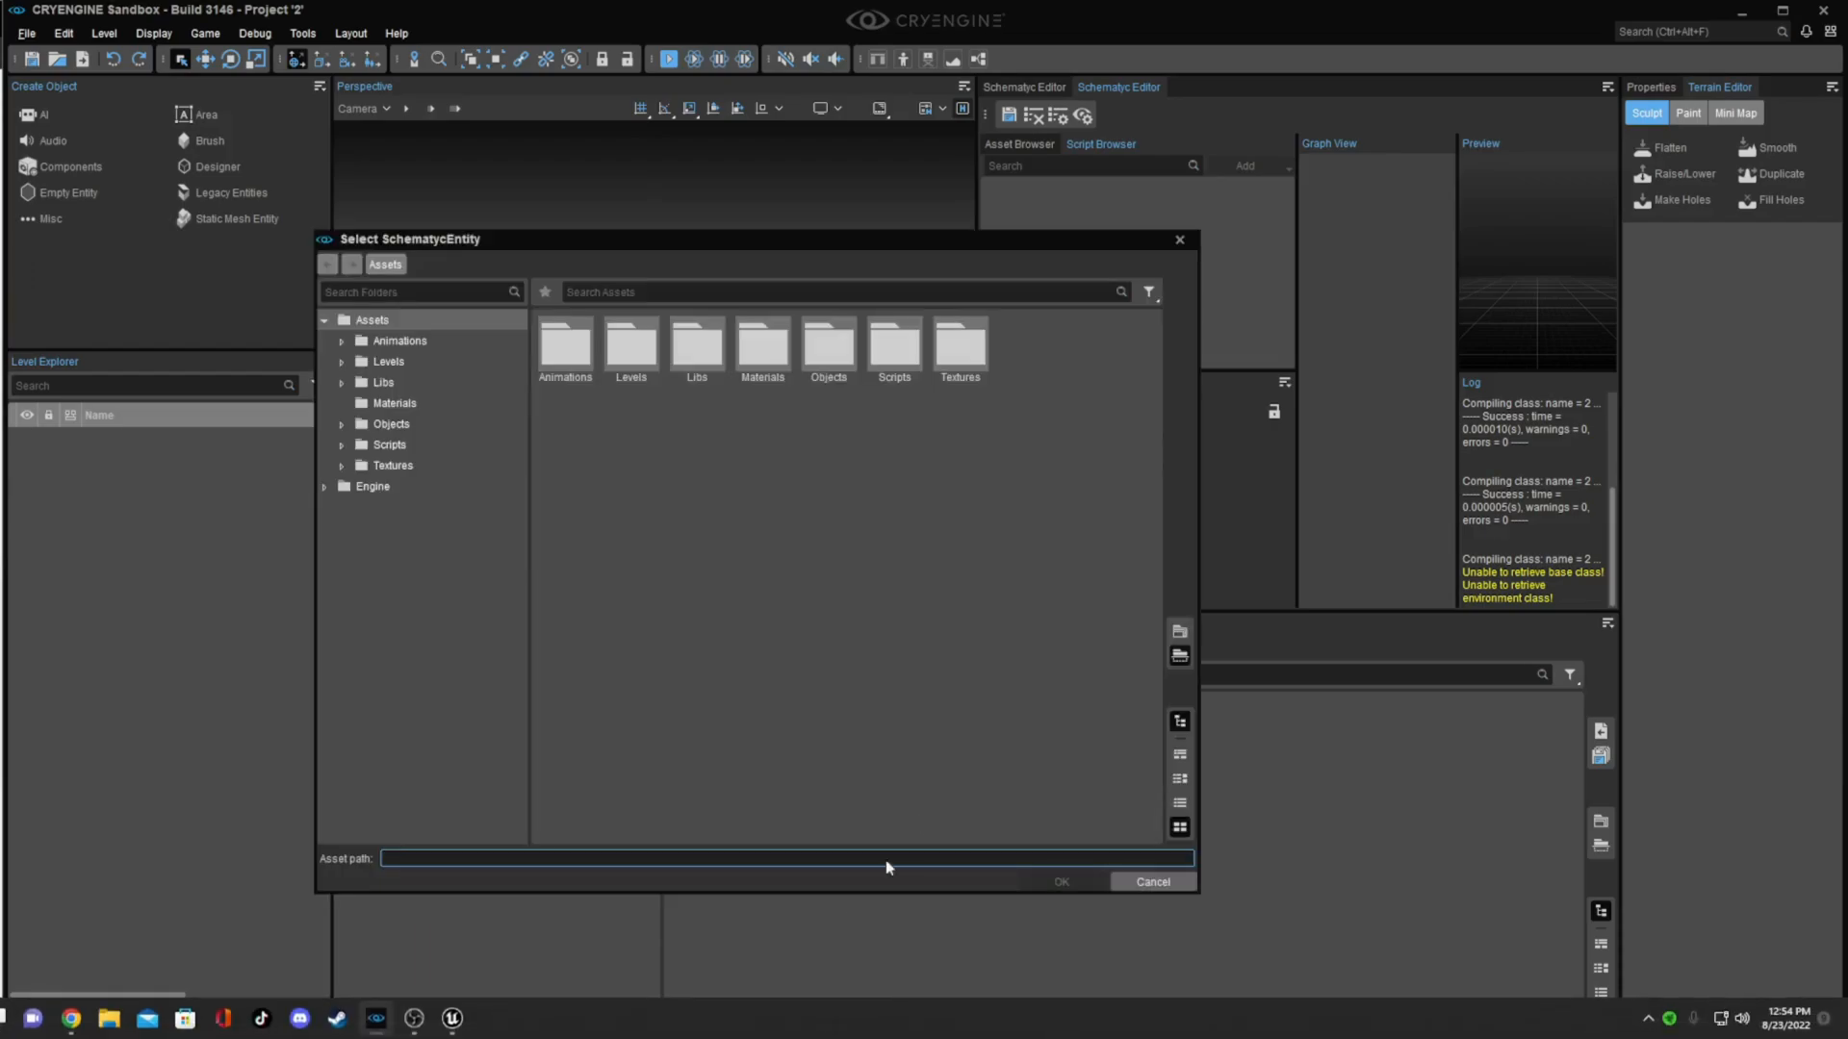
click(1191, 236)
Step: Create a Schematyc Entity asset named entity in the Levels folder, without using another entity as its base
right_click(841, 840)
mouse_move(952, 622)
click(1197, 762)
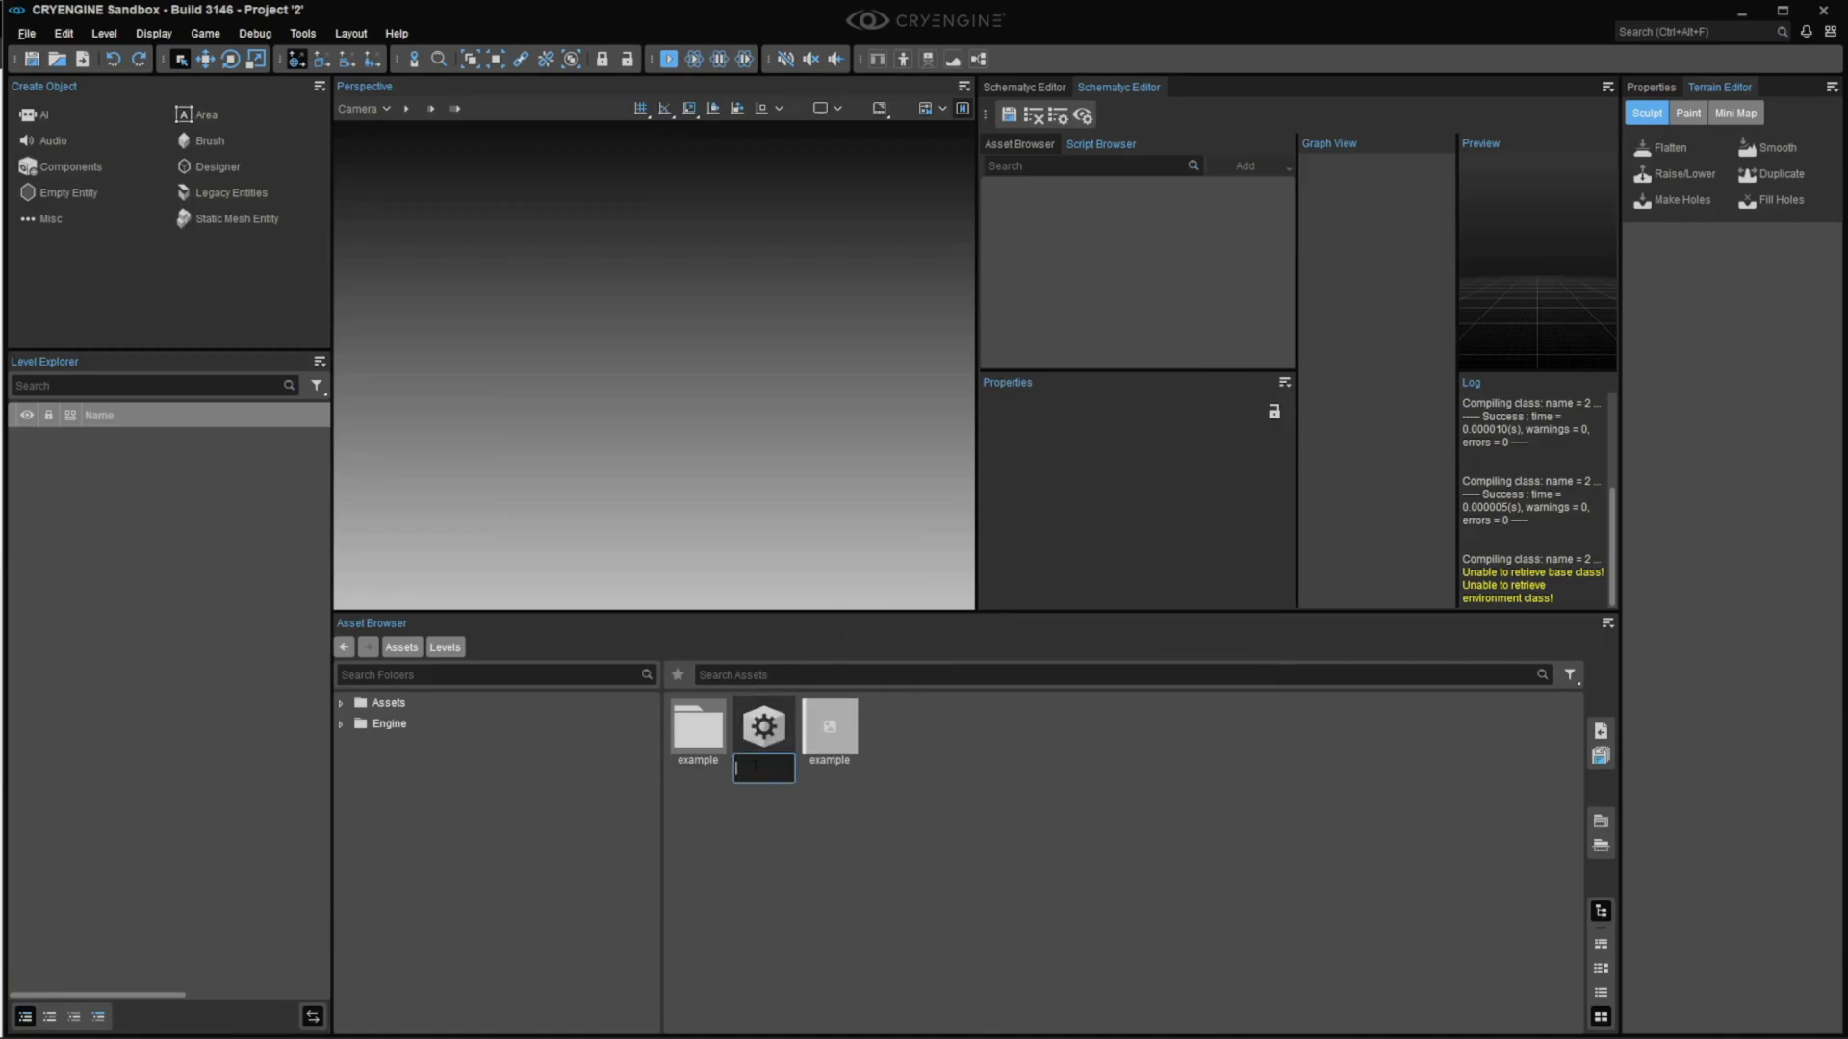
text(entity)
key(Return)
click(1070, 528)
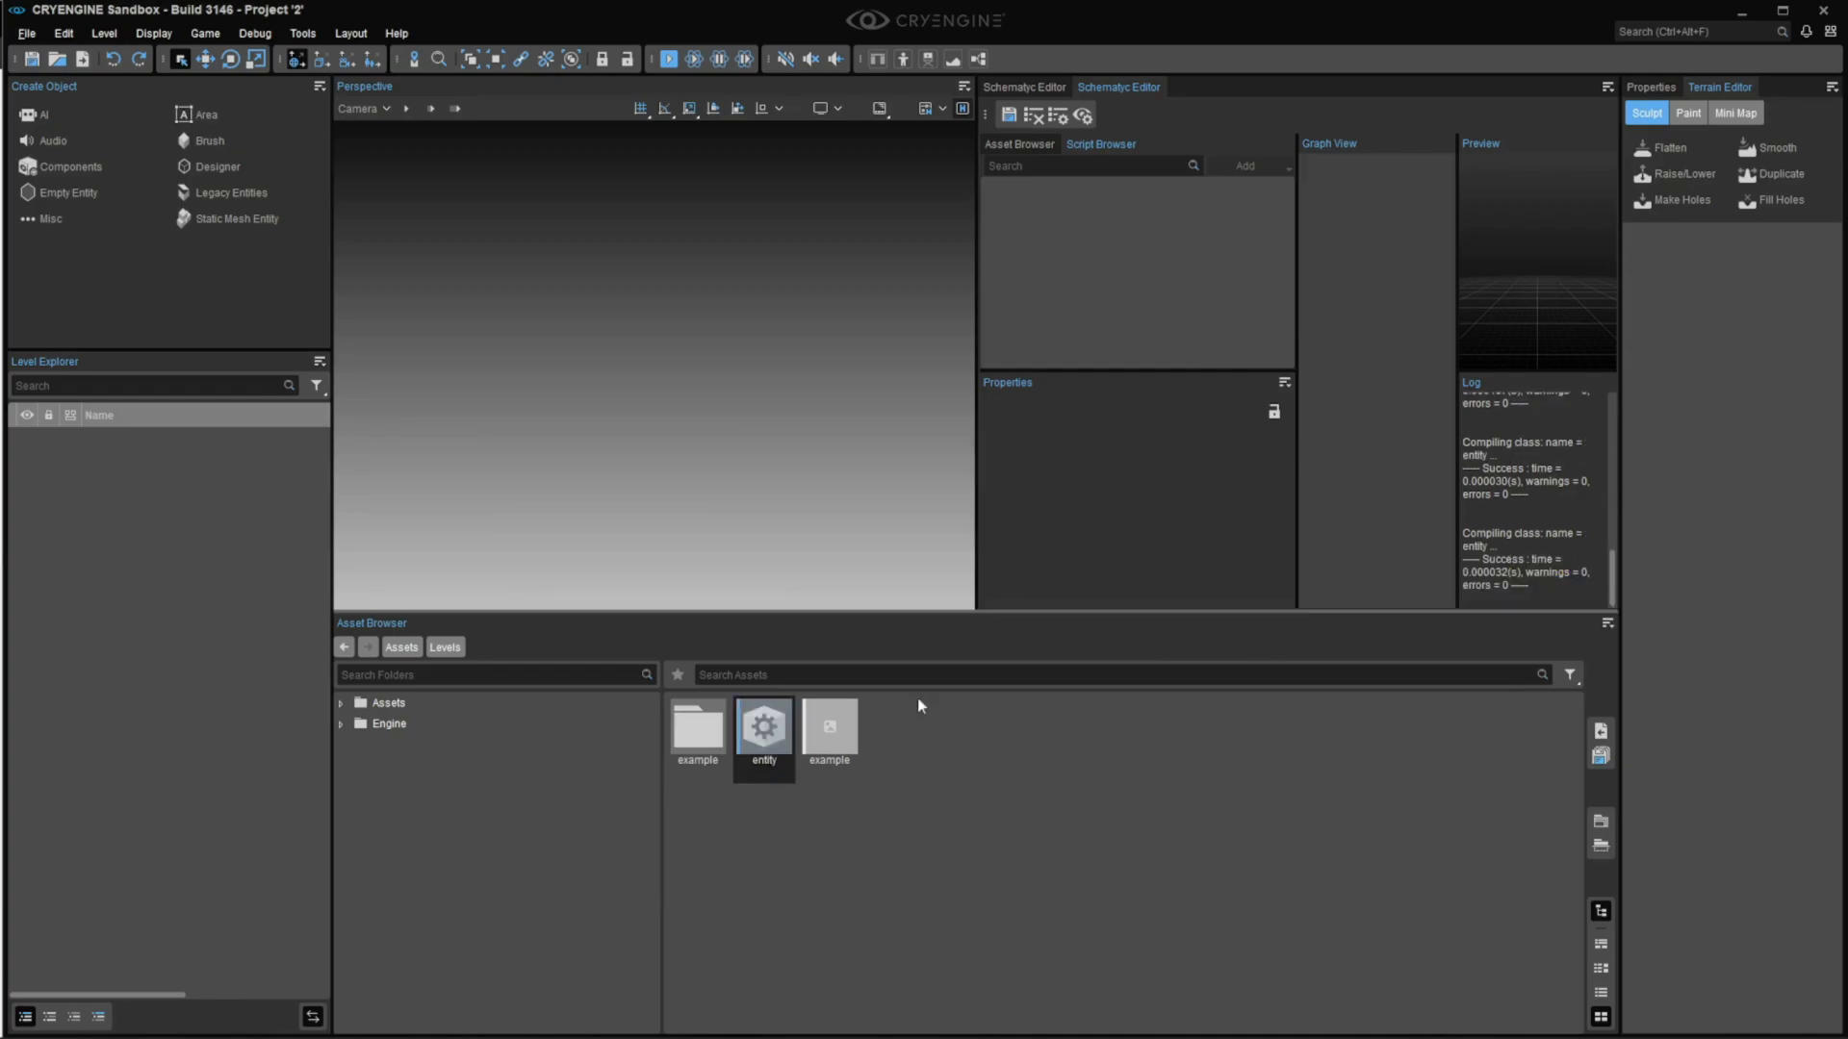
Step: Create a Schematyc Library asset named library in the Levels folder and open it in the Schematyc Editor
right_click(841, 801)
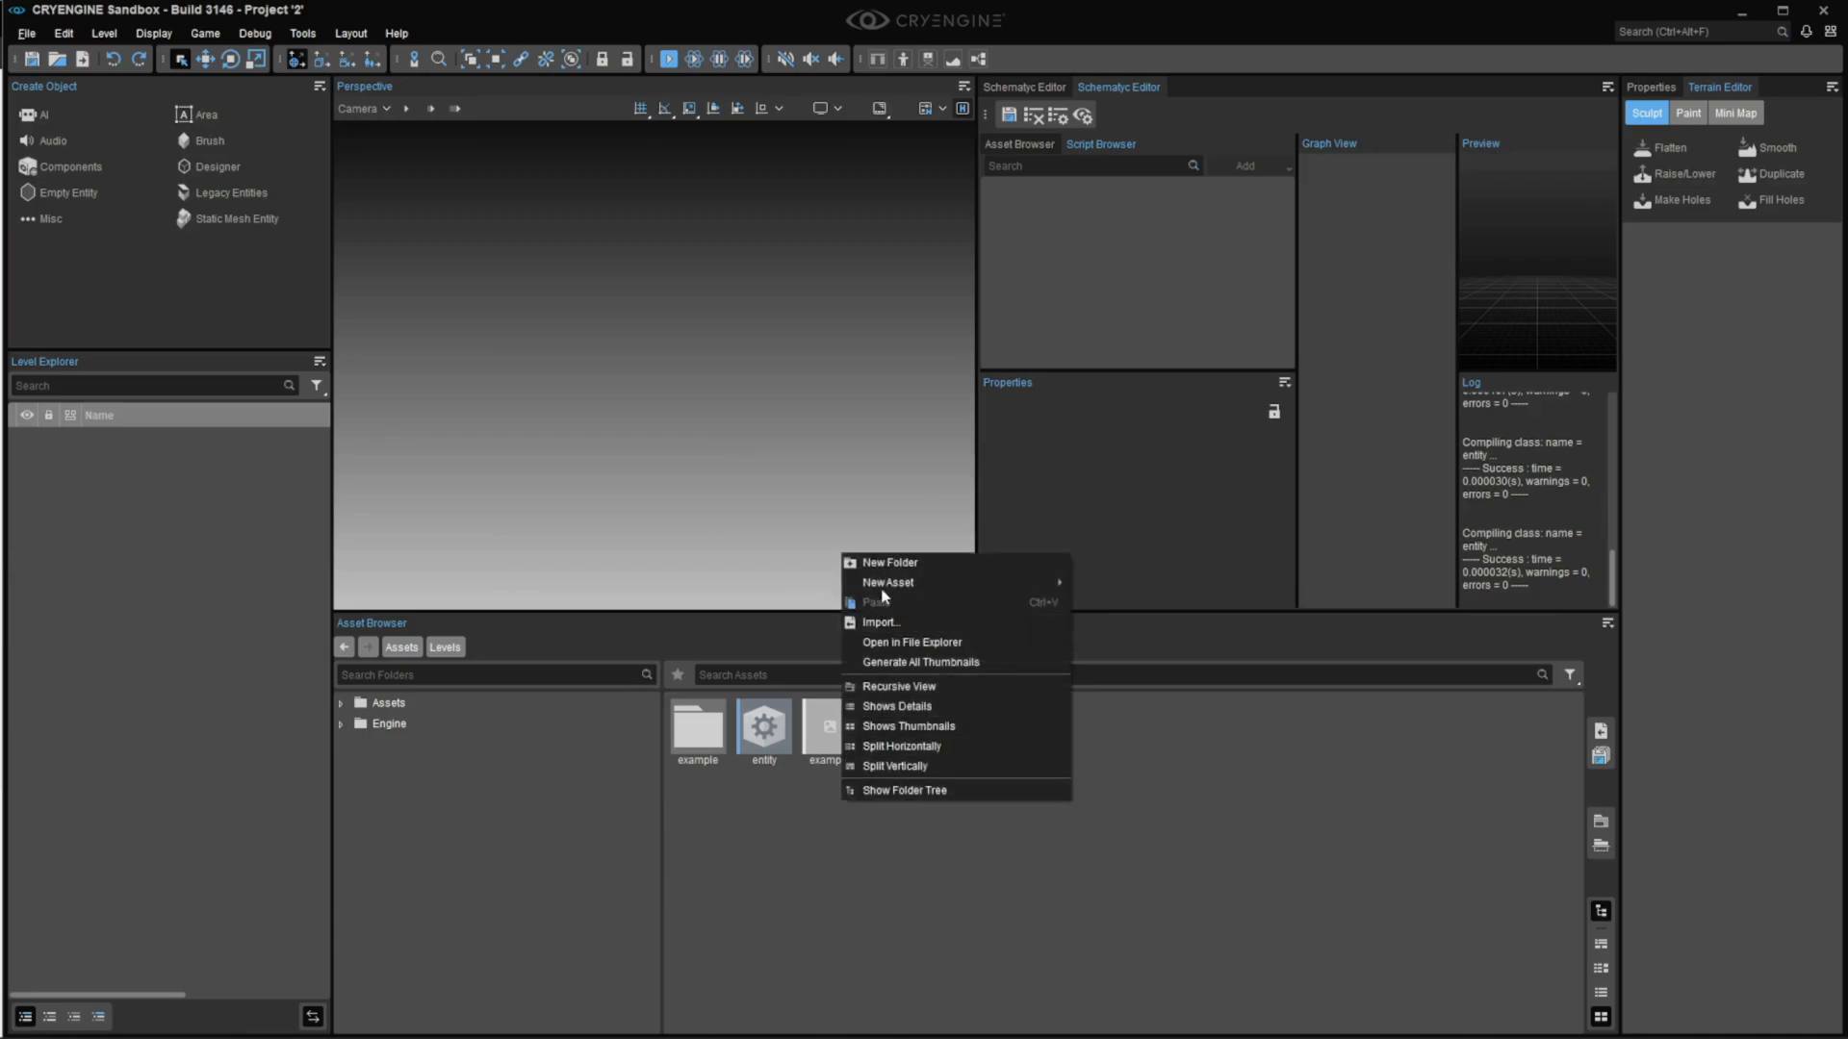
mouse_move(914, 583)
click(1160, 722)
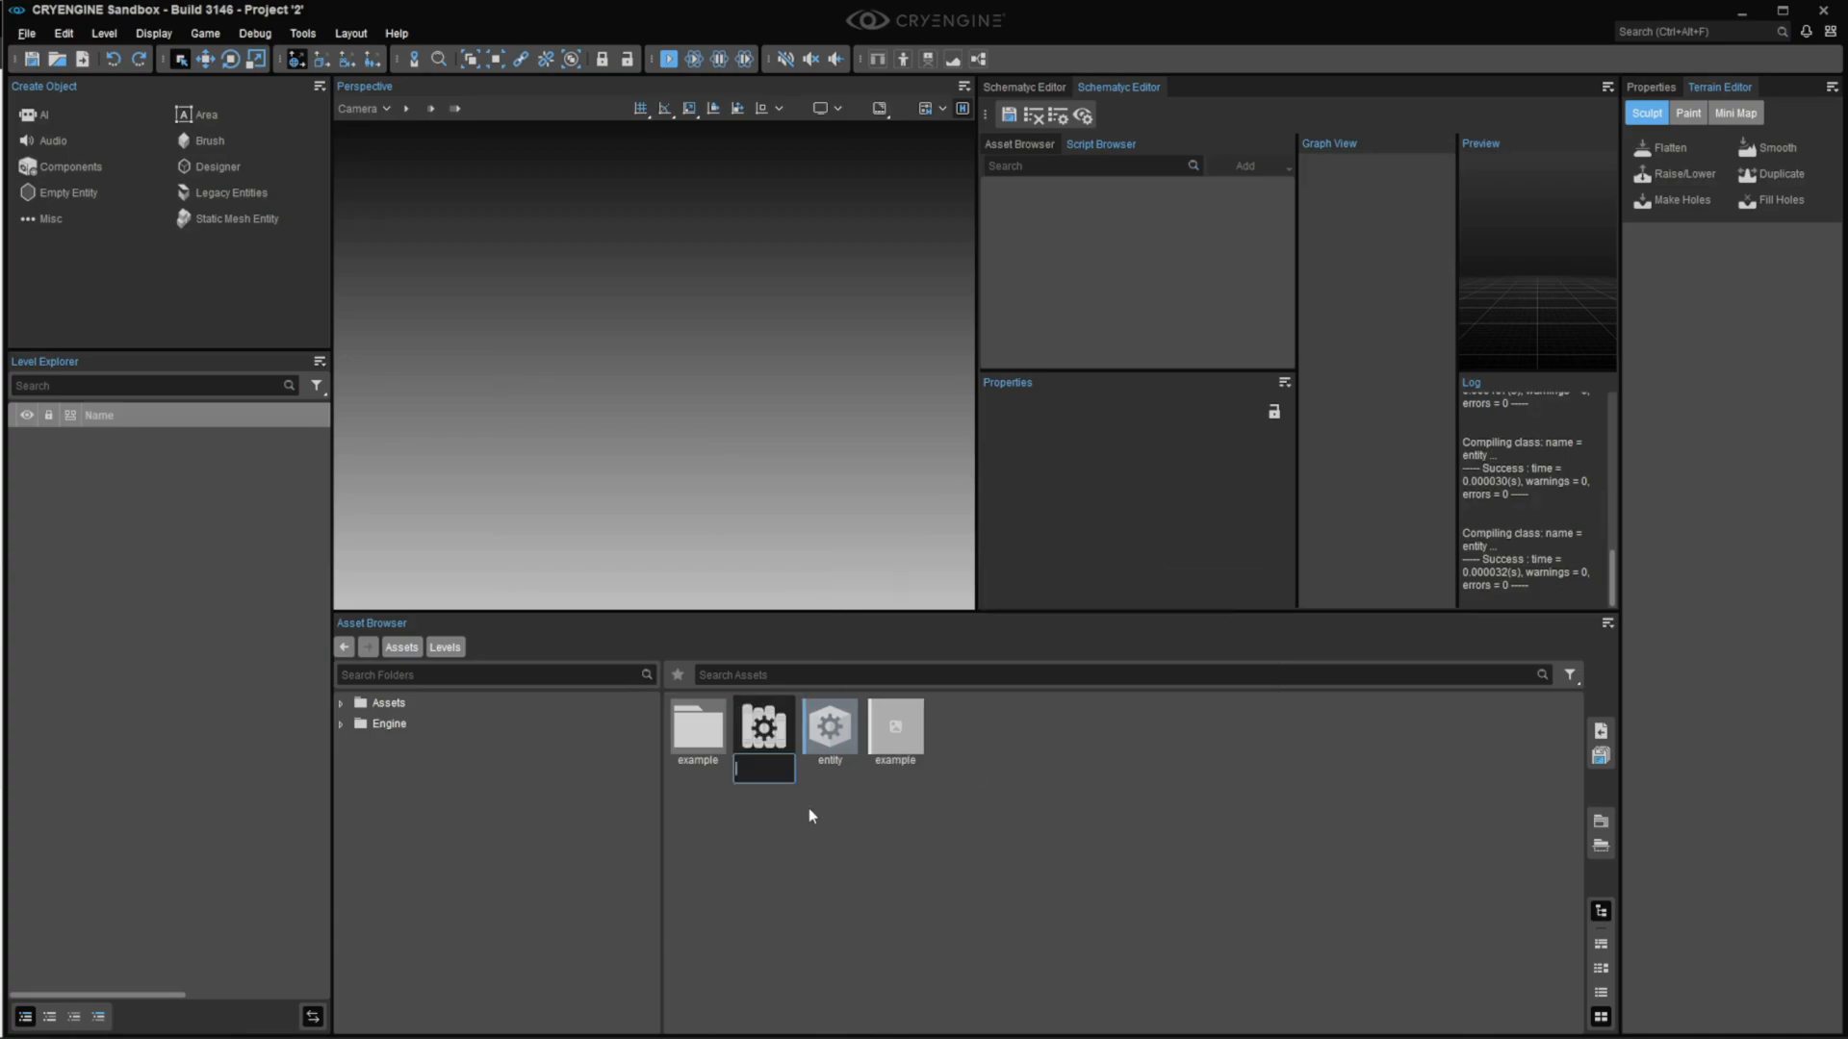
text(Library)
key(Return)
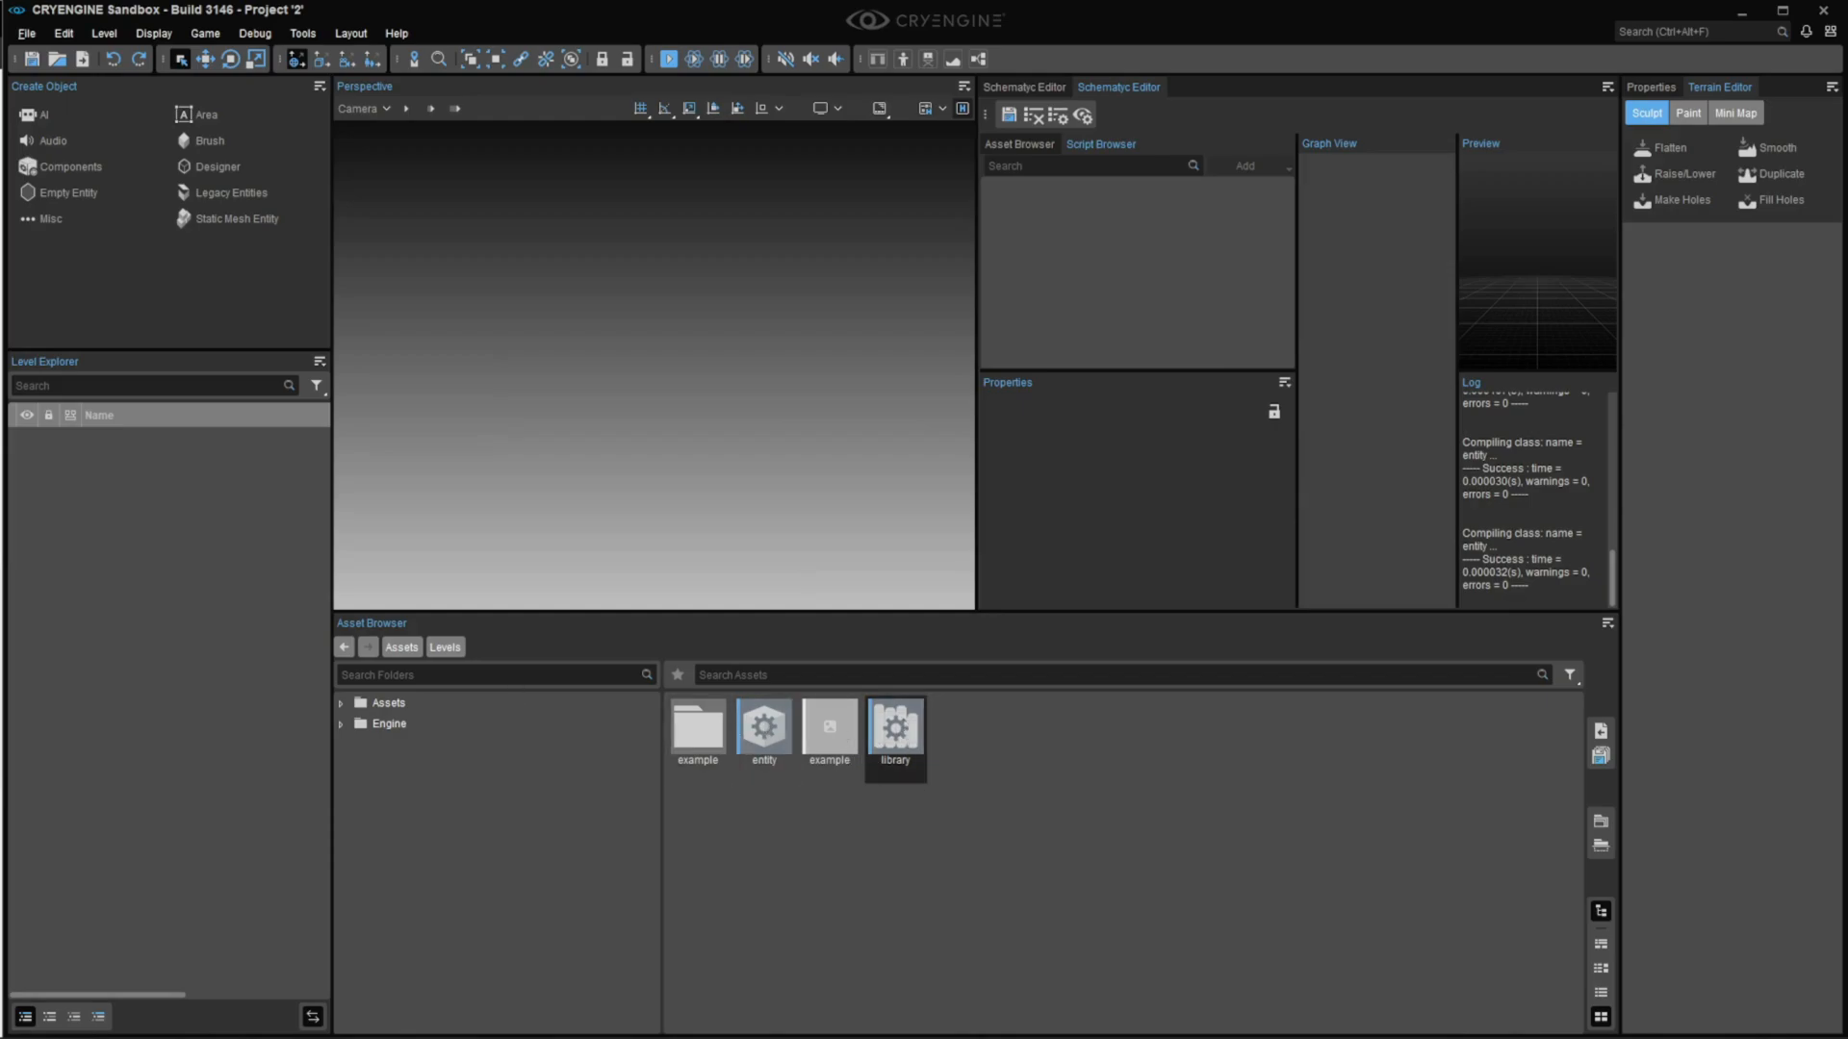
drag(1083, 401, 1295, 341)
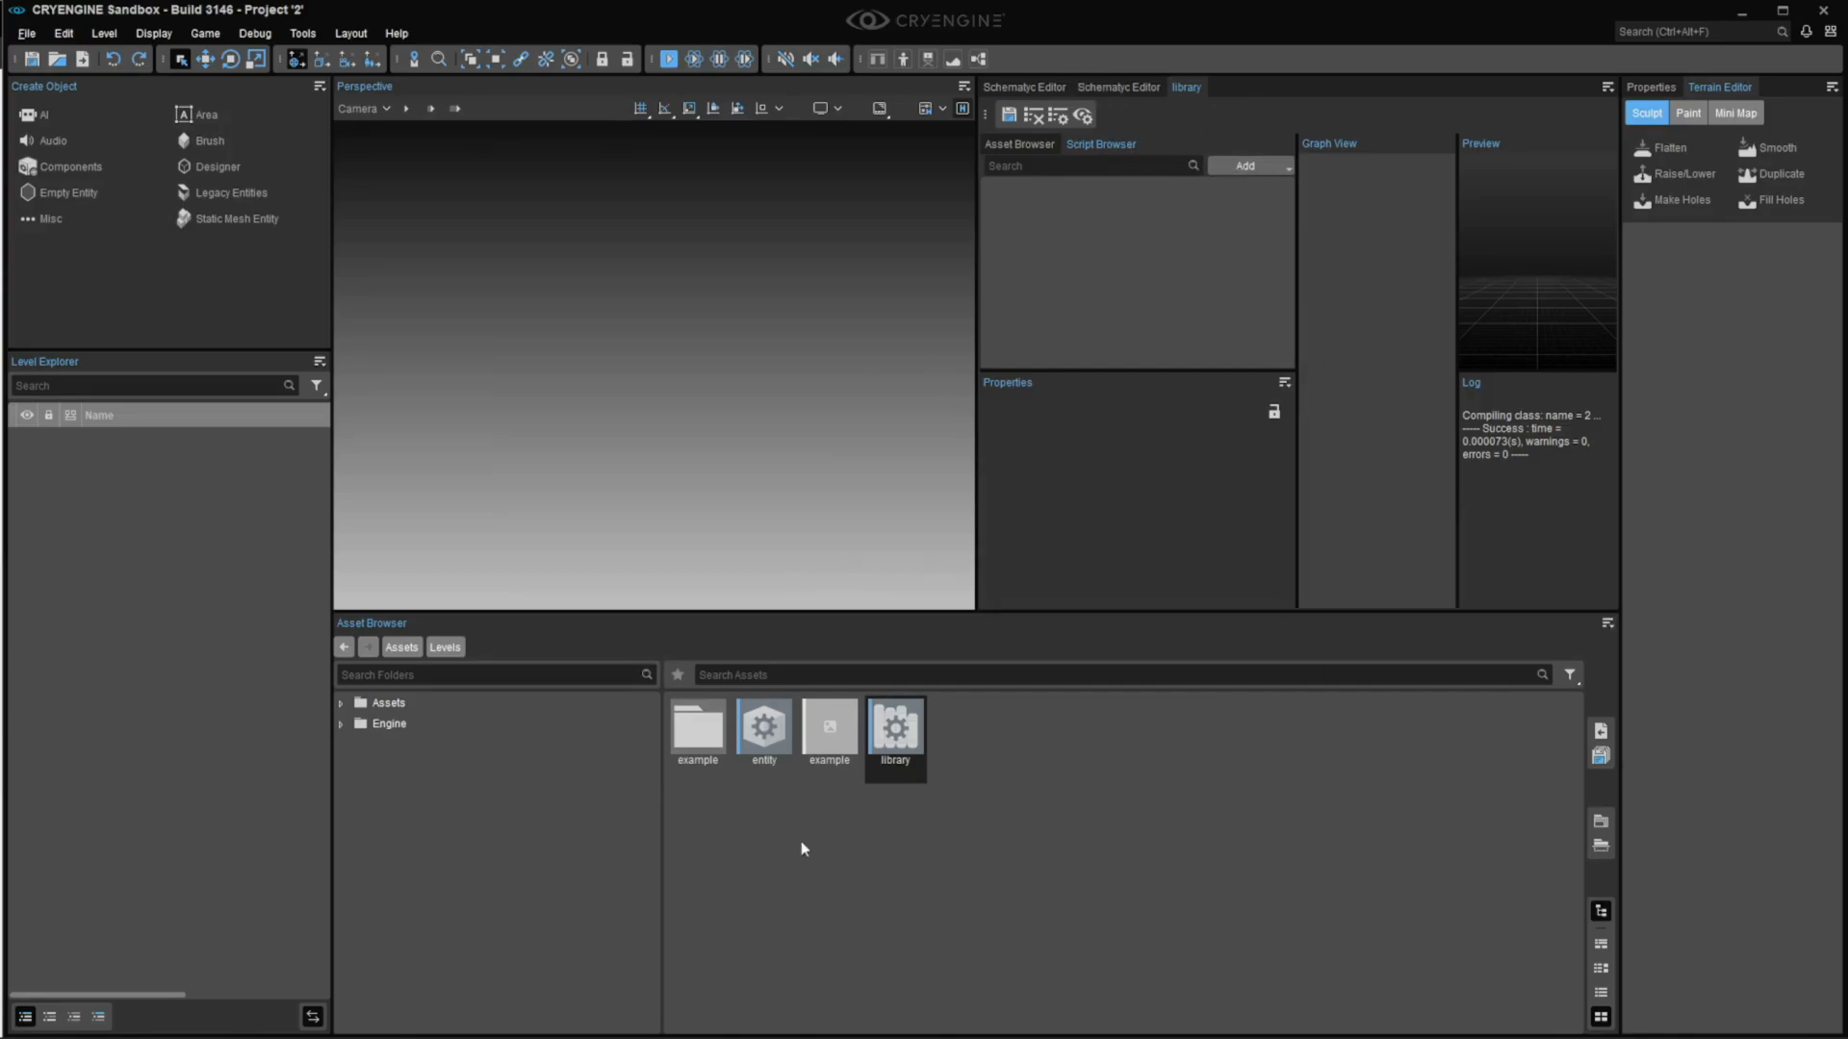
Step: Open the entity asset in the Schematyc Editor and widen both the editor and its graph view
mouse_move(767, 739)
mouse_down()
mouse_move(794, 774)
mouse_move(777, 733)
mouse_up()
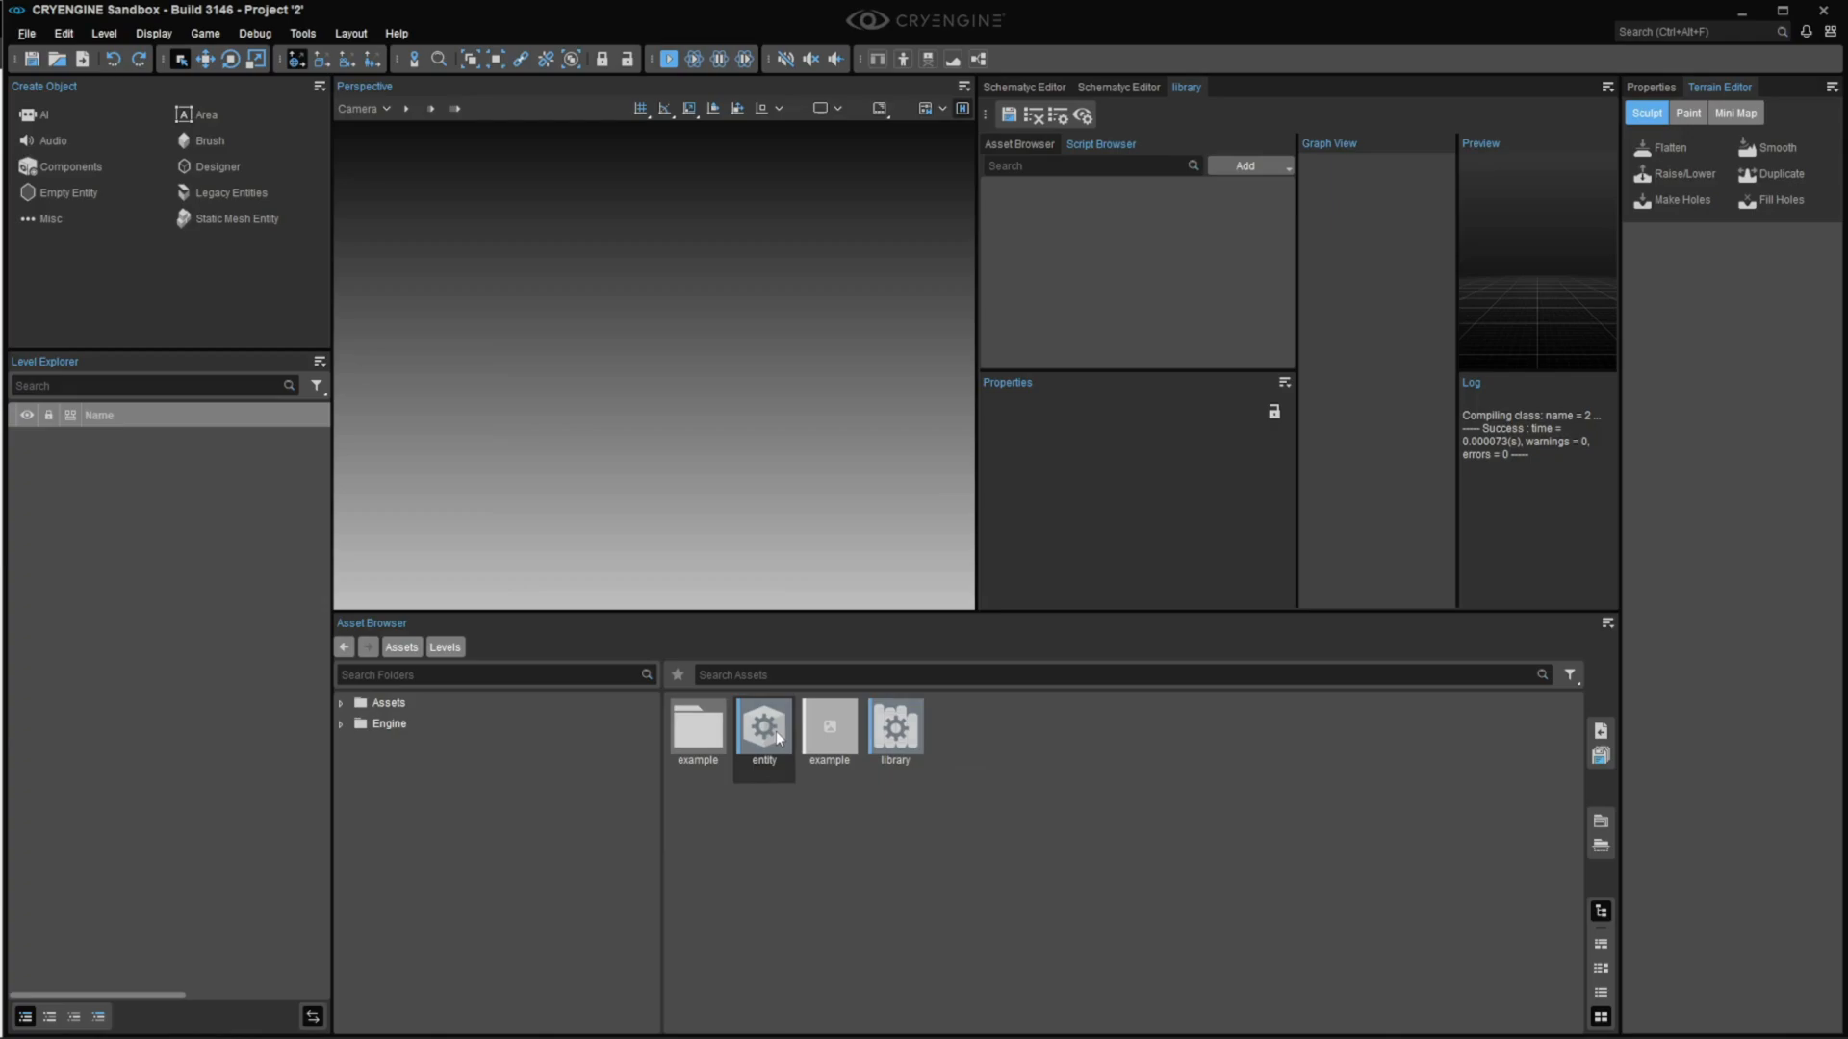
double_click(775, 730)
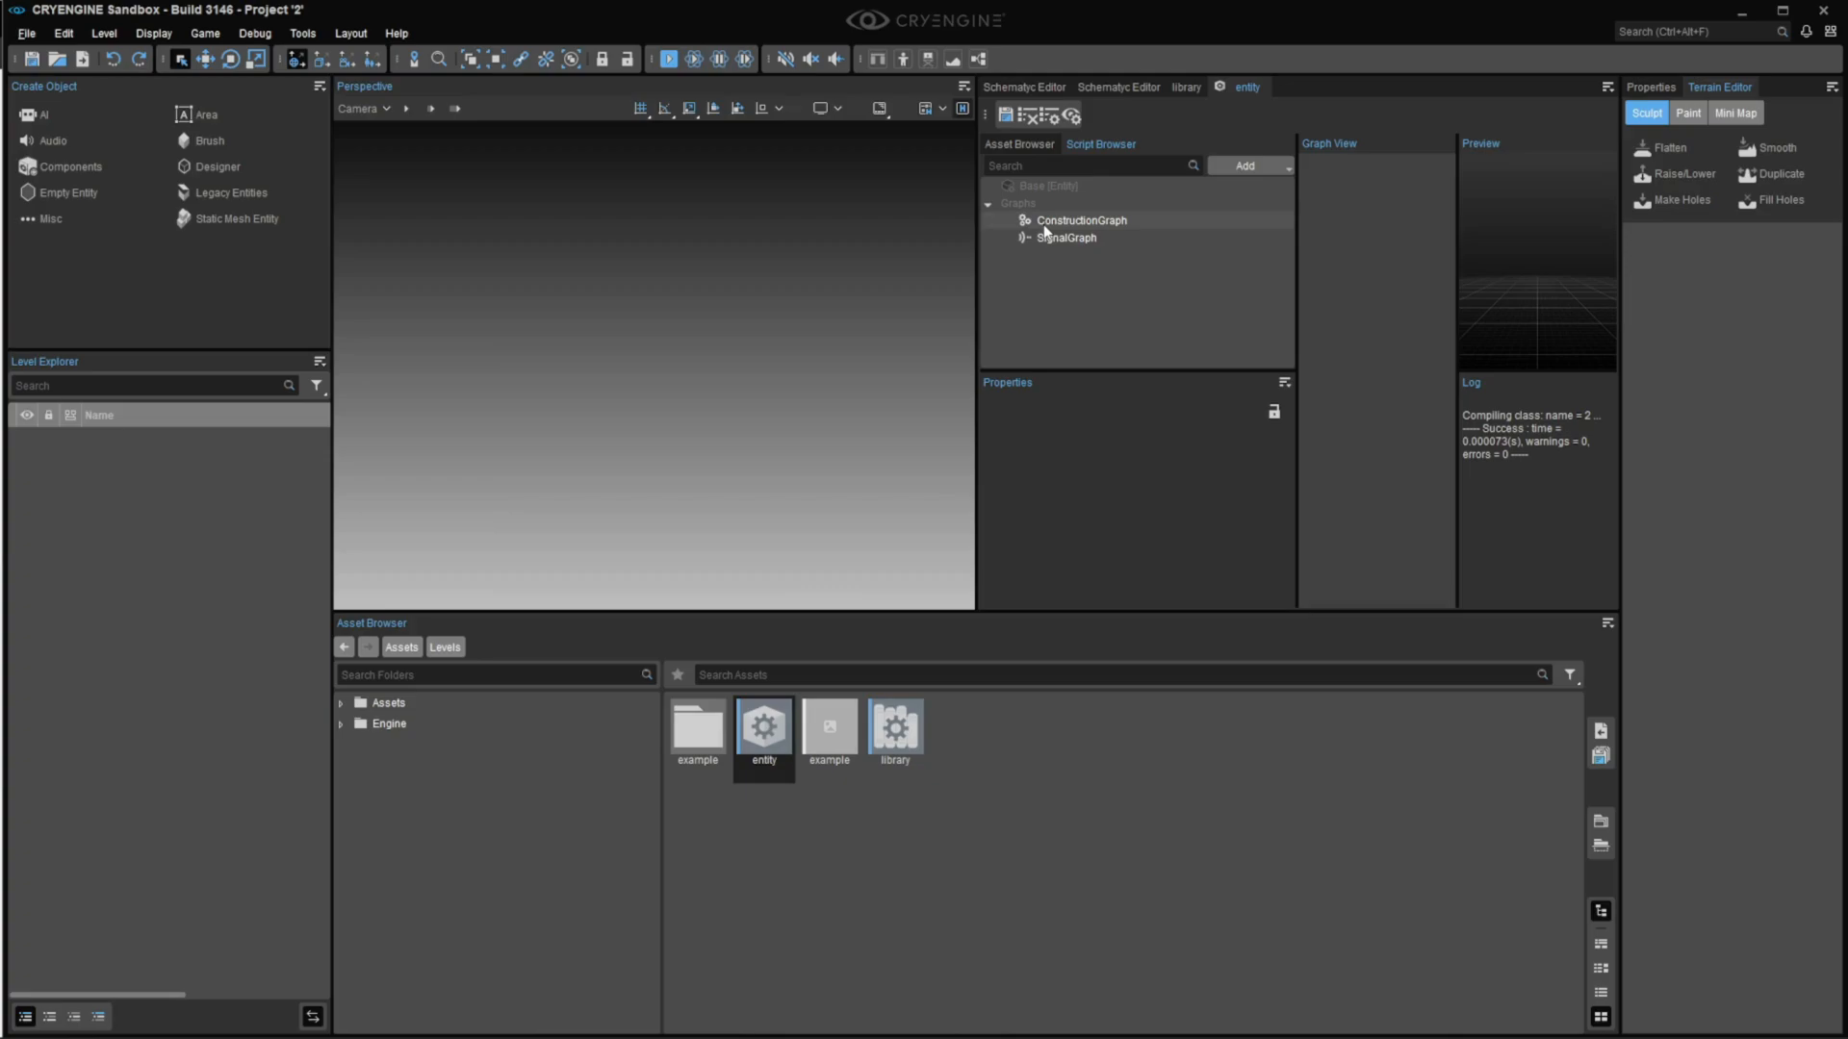
drag(978, 189, 623, 198)
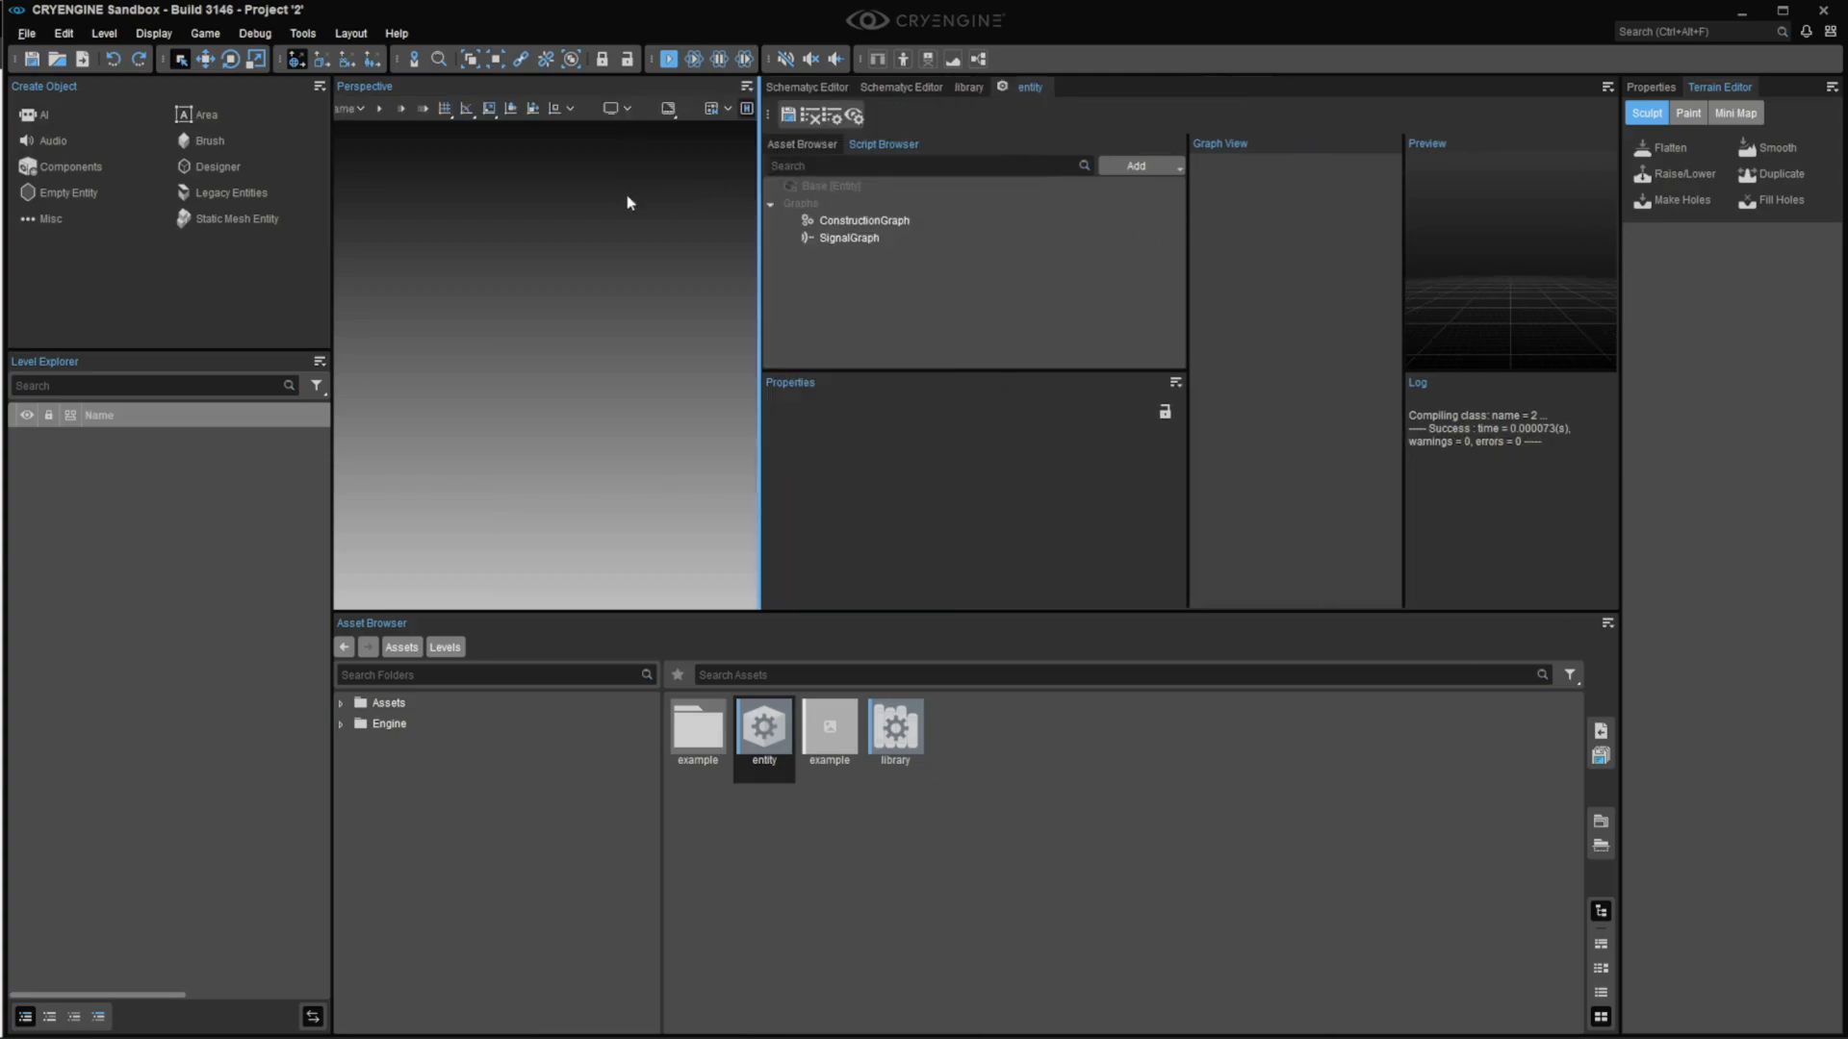
drag(1186, 301, 975, 279)
Step: Examine the entity's ConstructionGraph and SignalGraph, including the node types that can be added to the SignalGraph
click(859, 220)
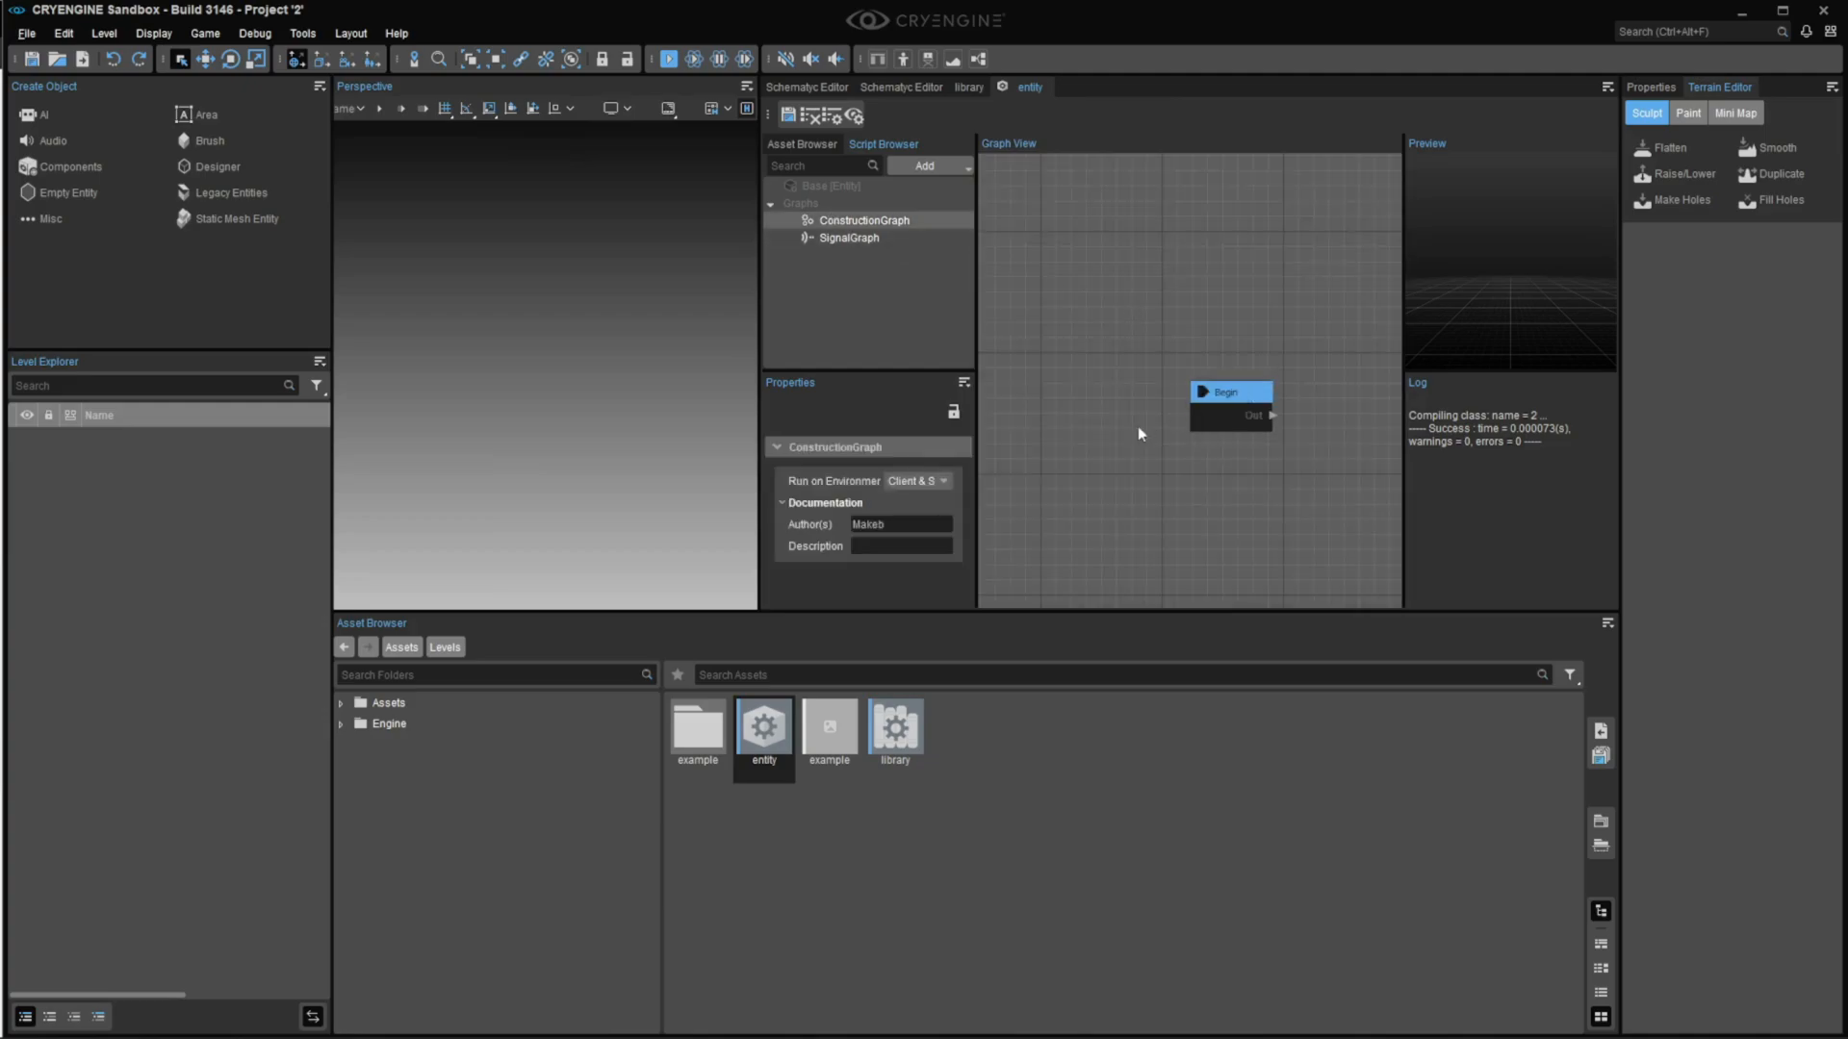
click(868, 238)
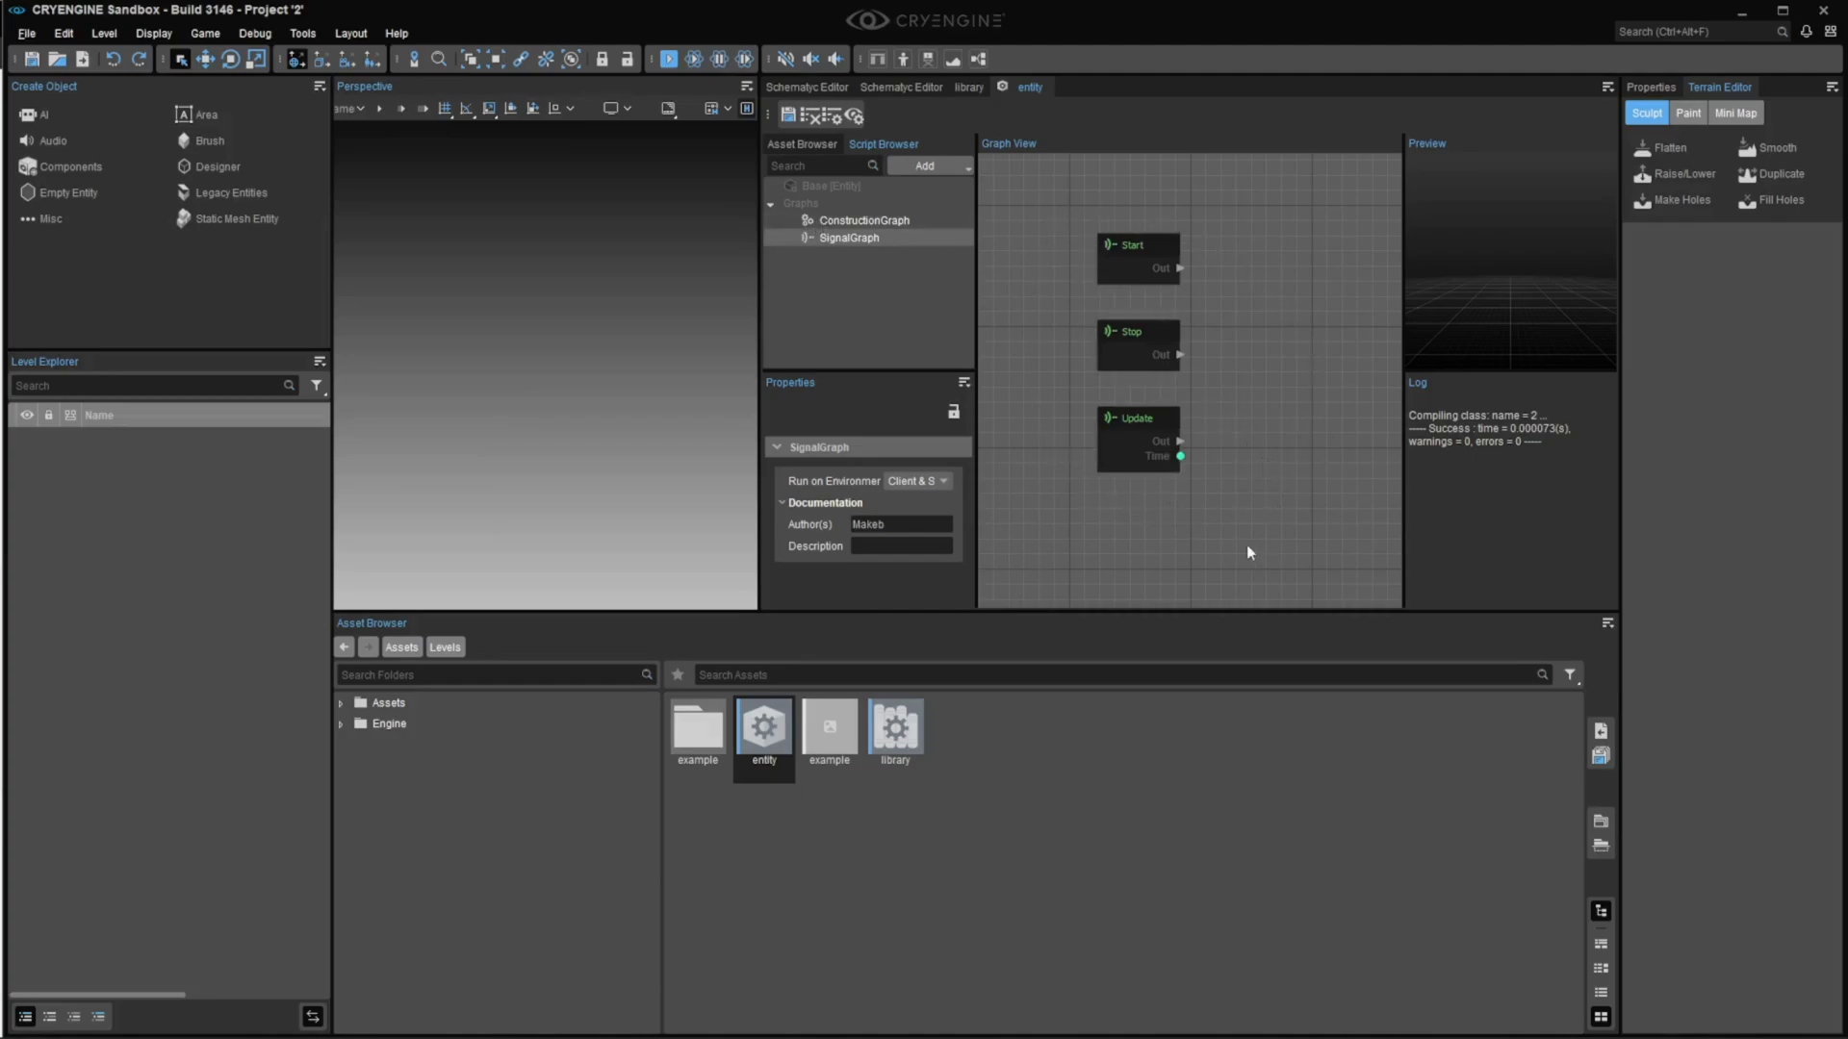
right_click(1241, 443)
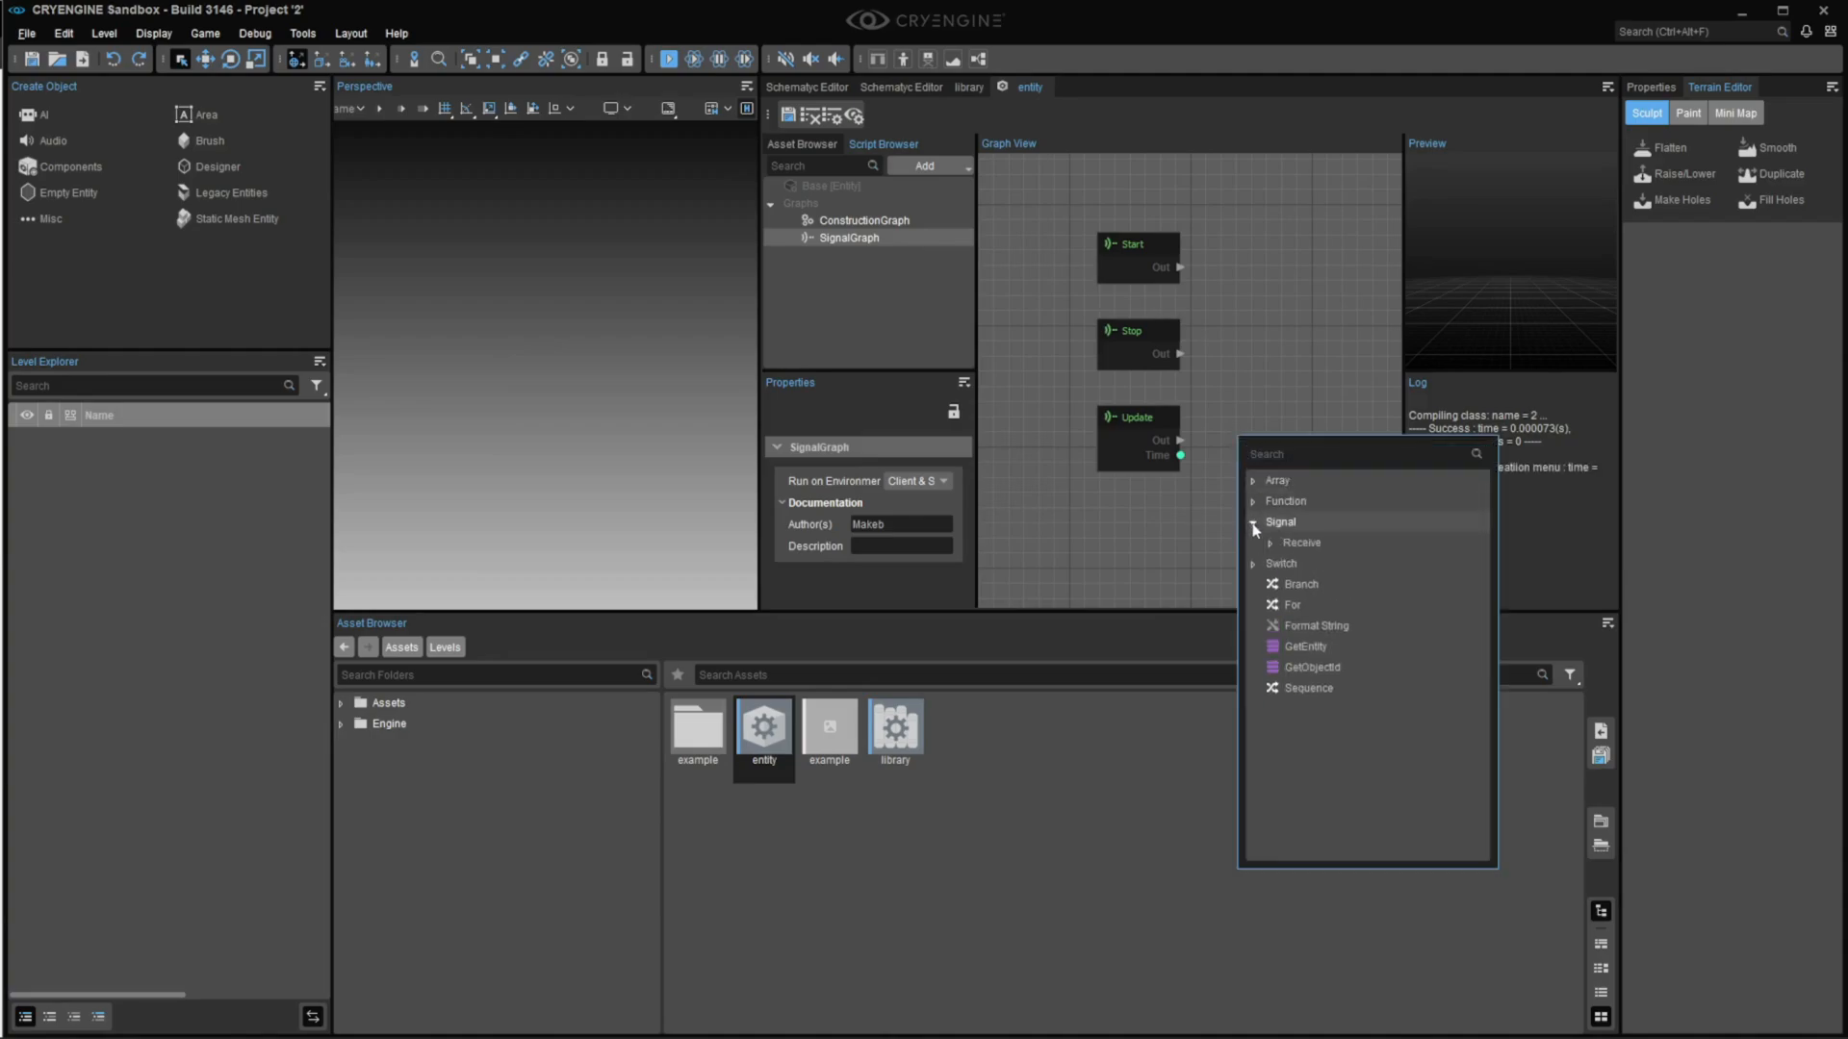
click(1097, 522)
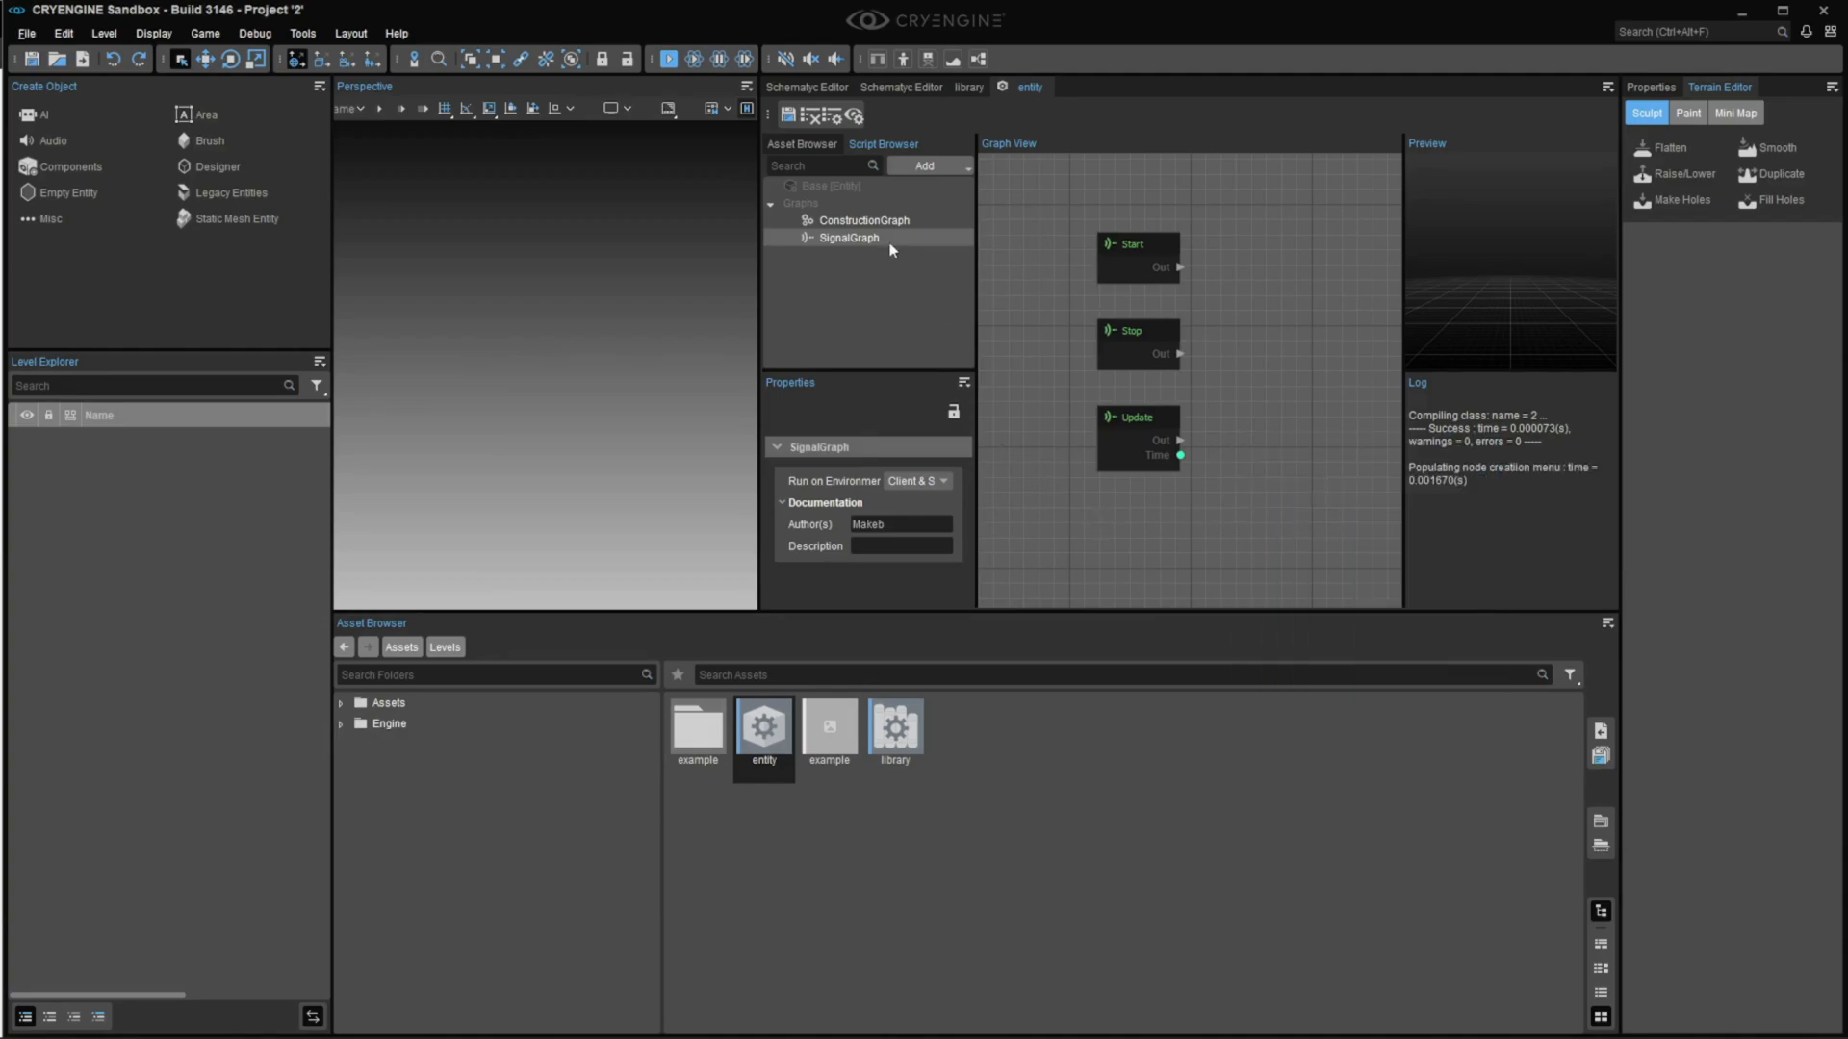
click(886, 222)
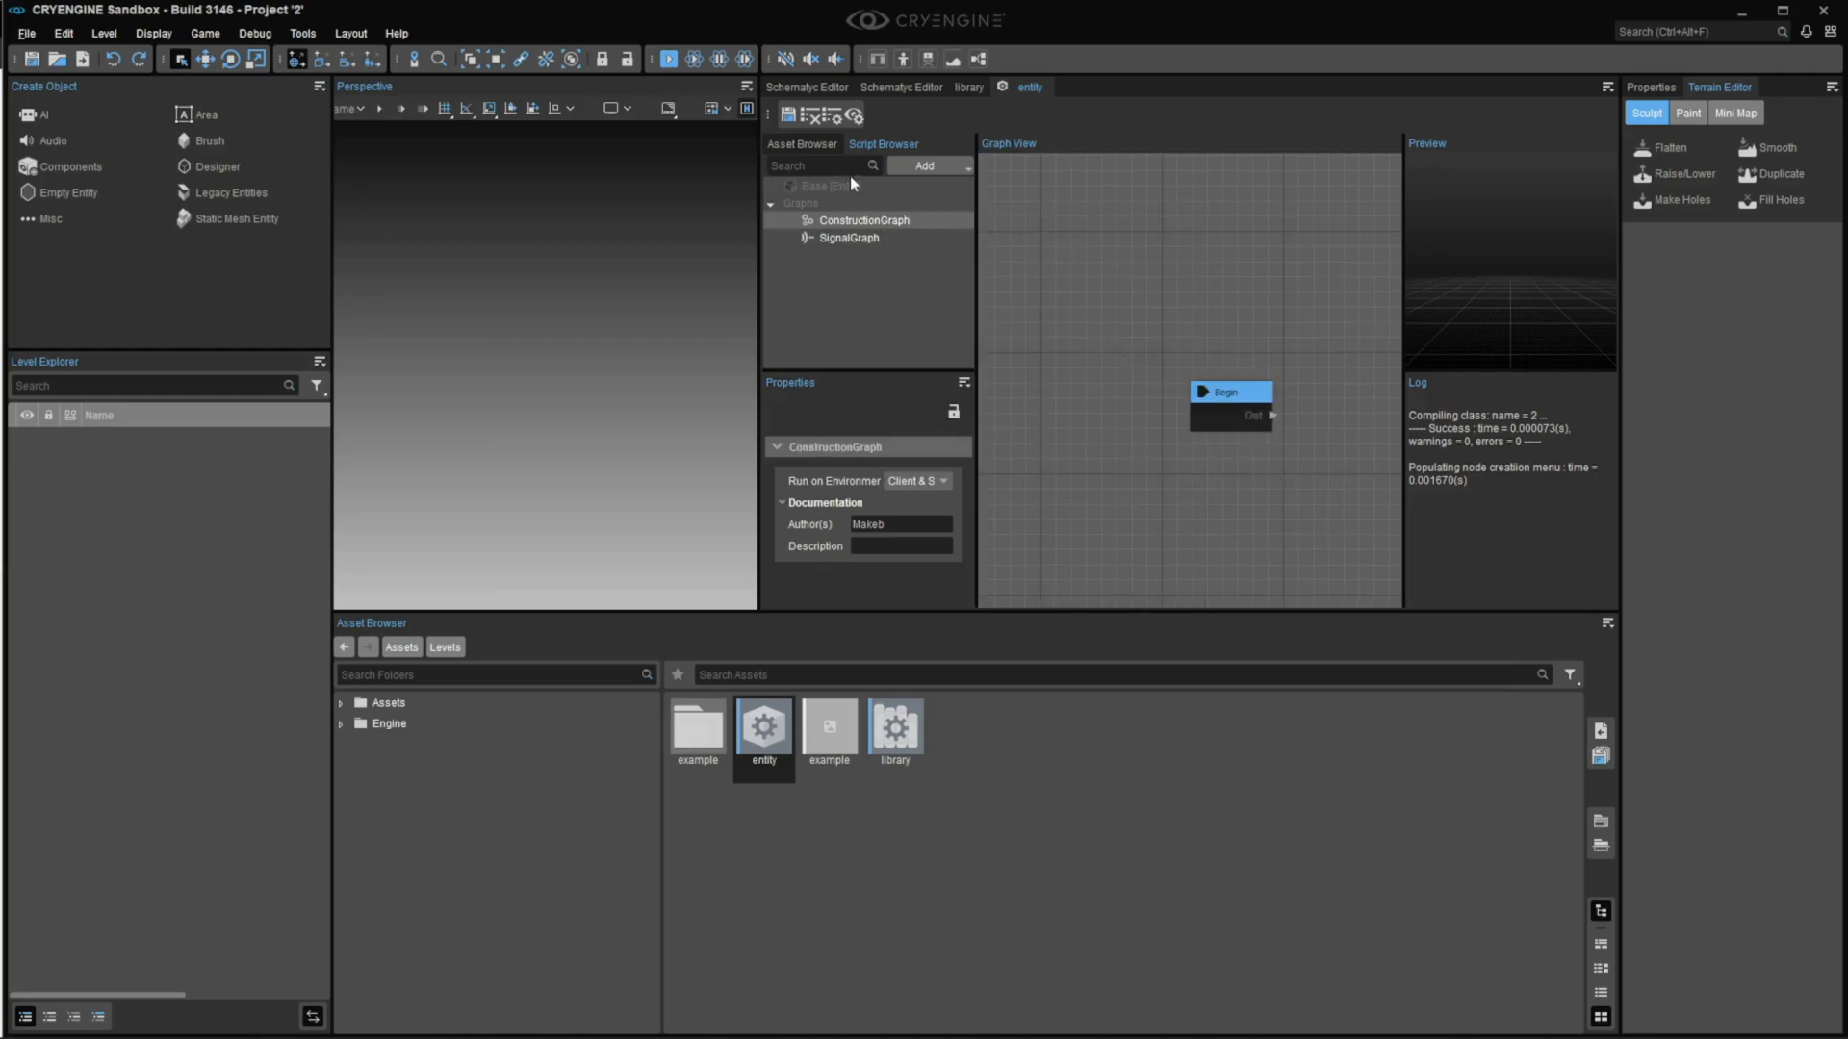
Step: Examine the element types that can be added to the entity and look through its list of available components
click(919, 168)
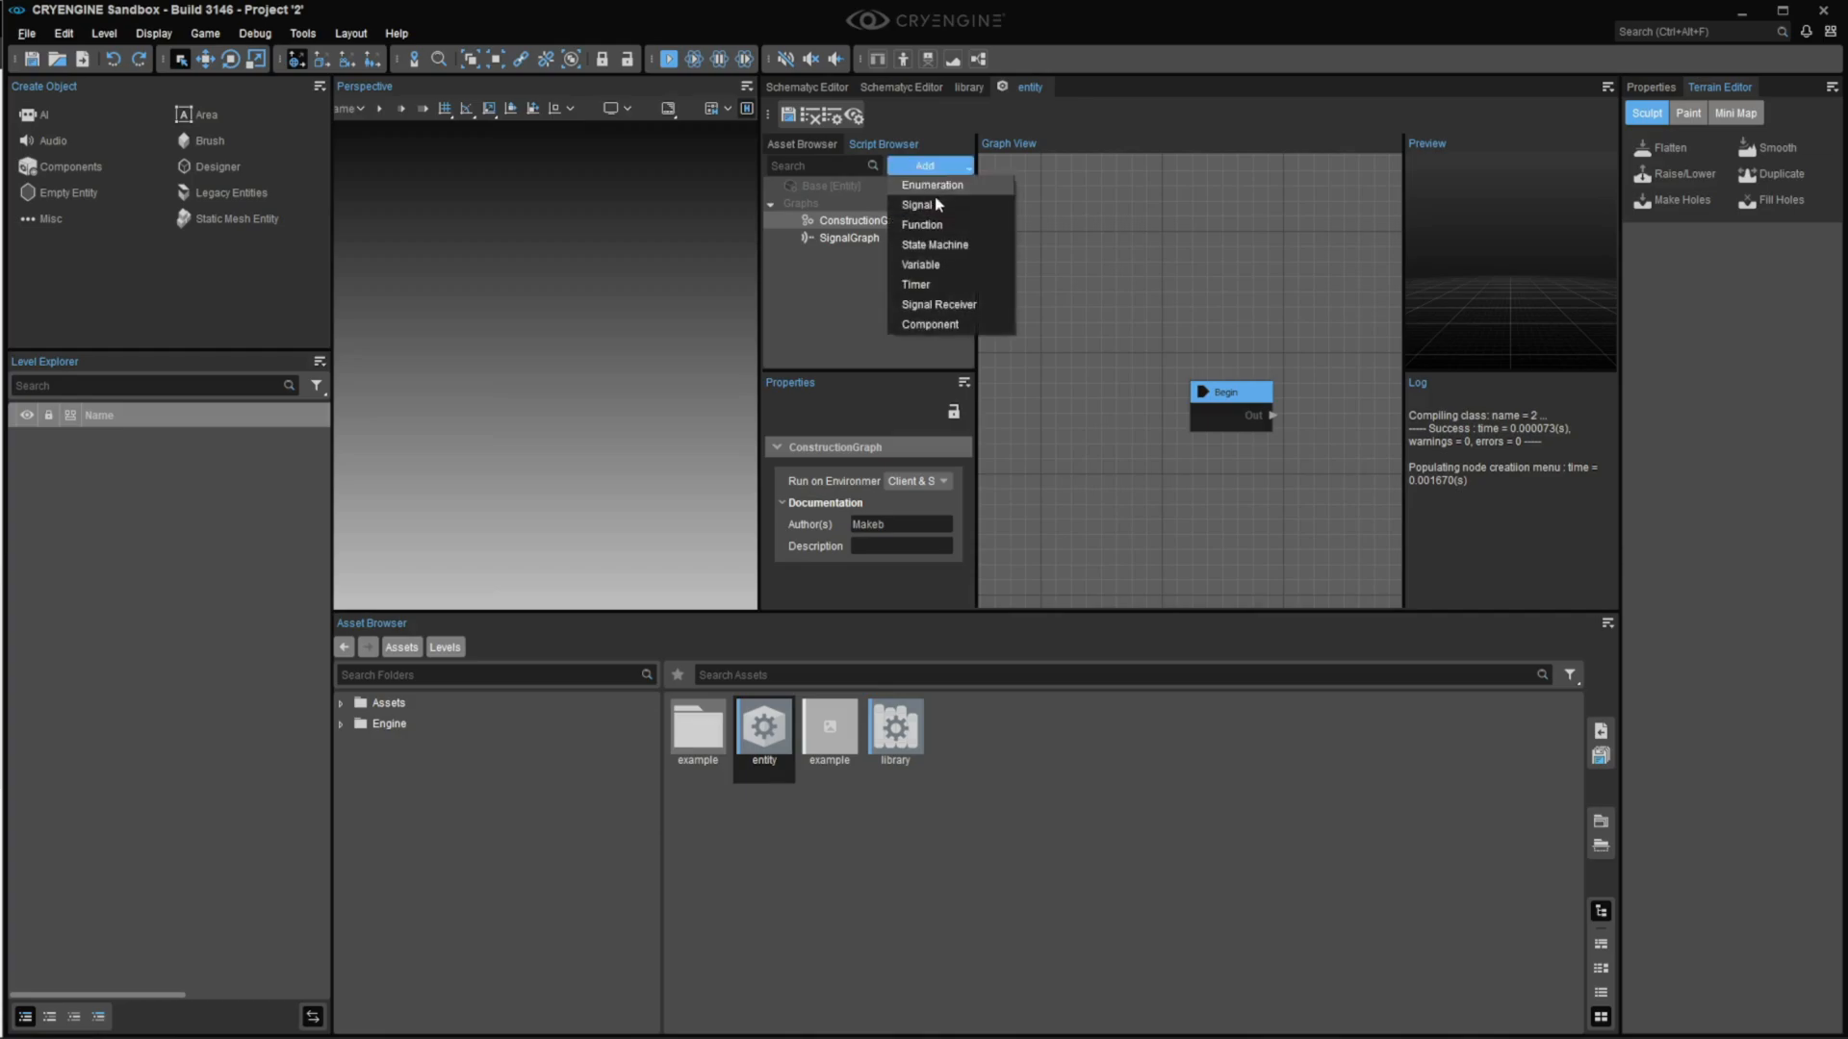
click(956, 322)
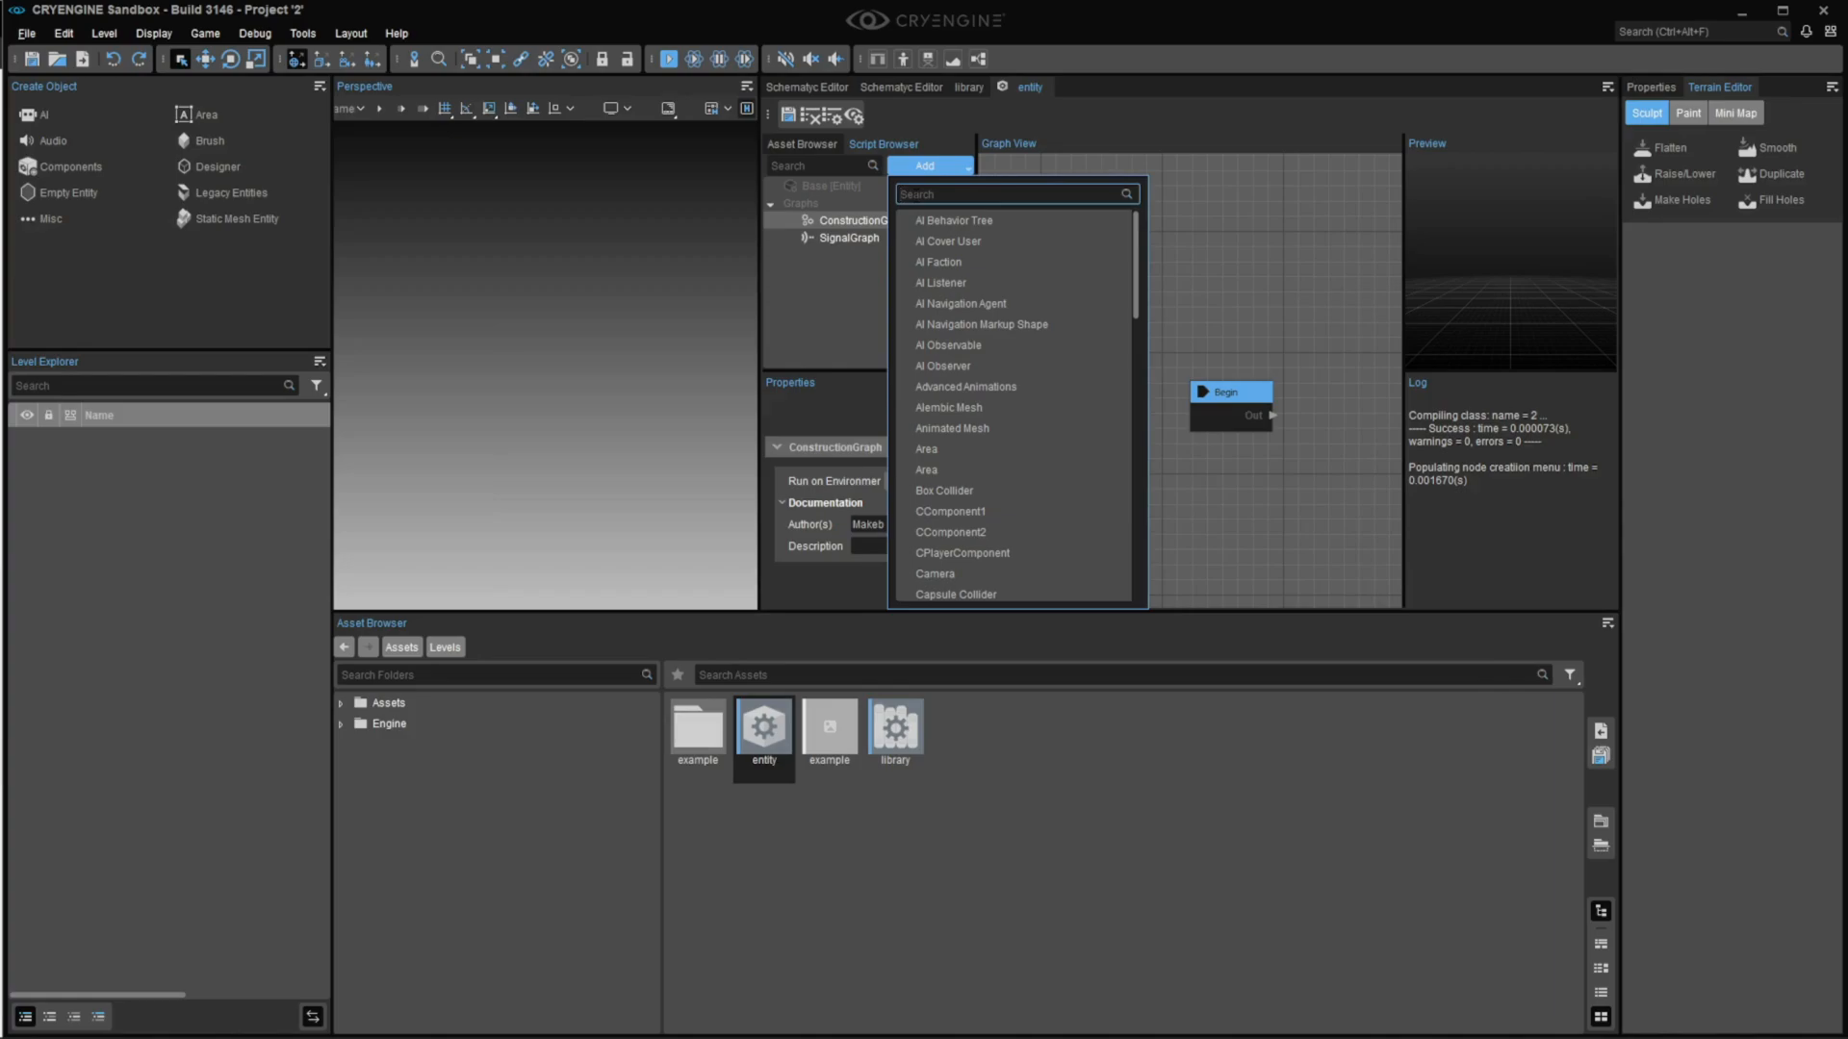
scroll(974, 514, down, 6)
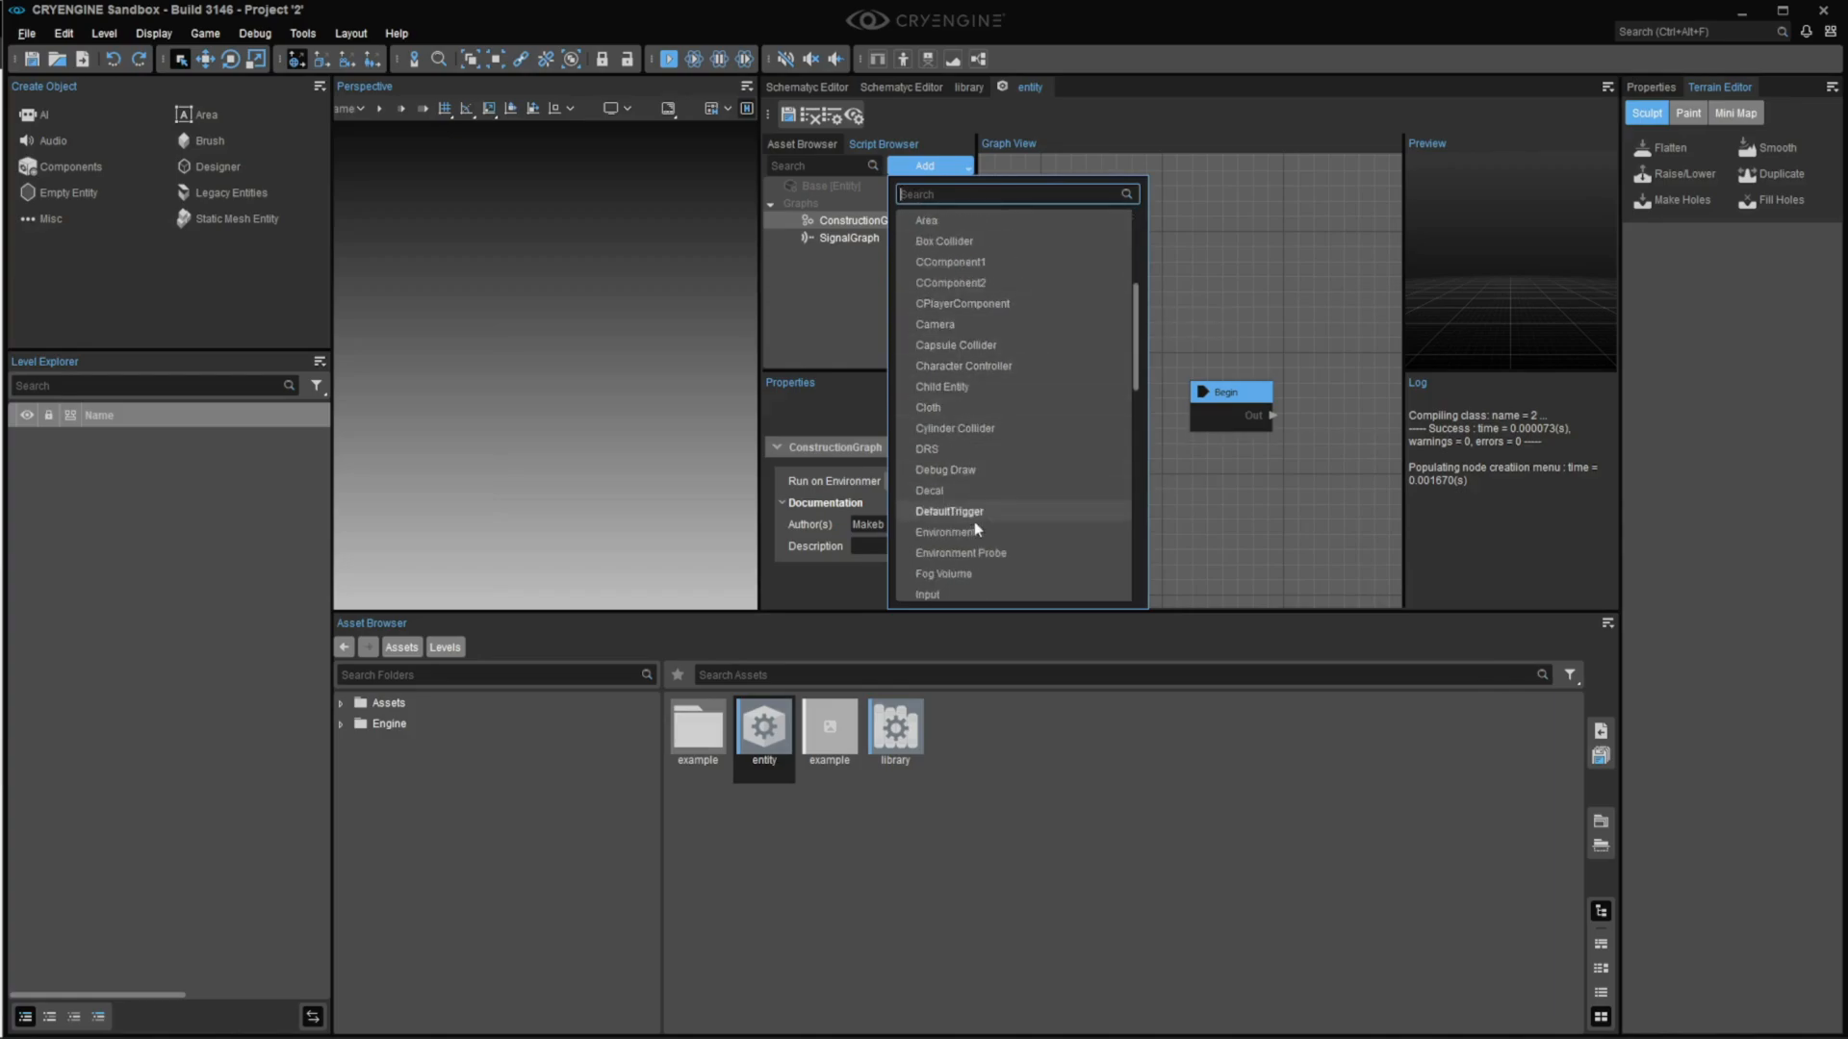
scroll(973, 525, down, 4)
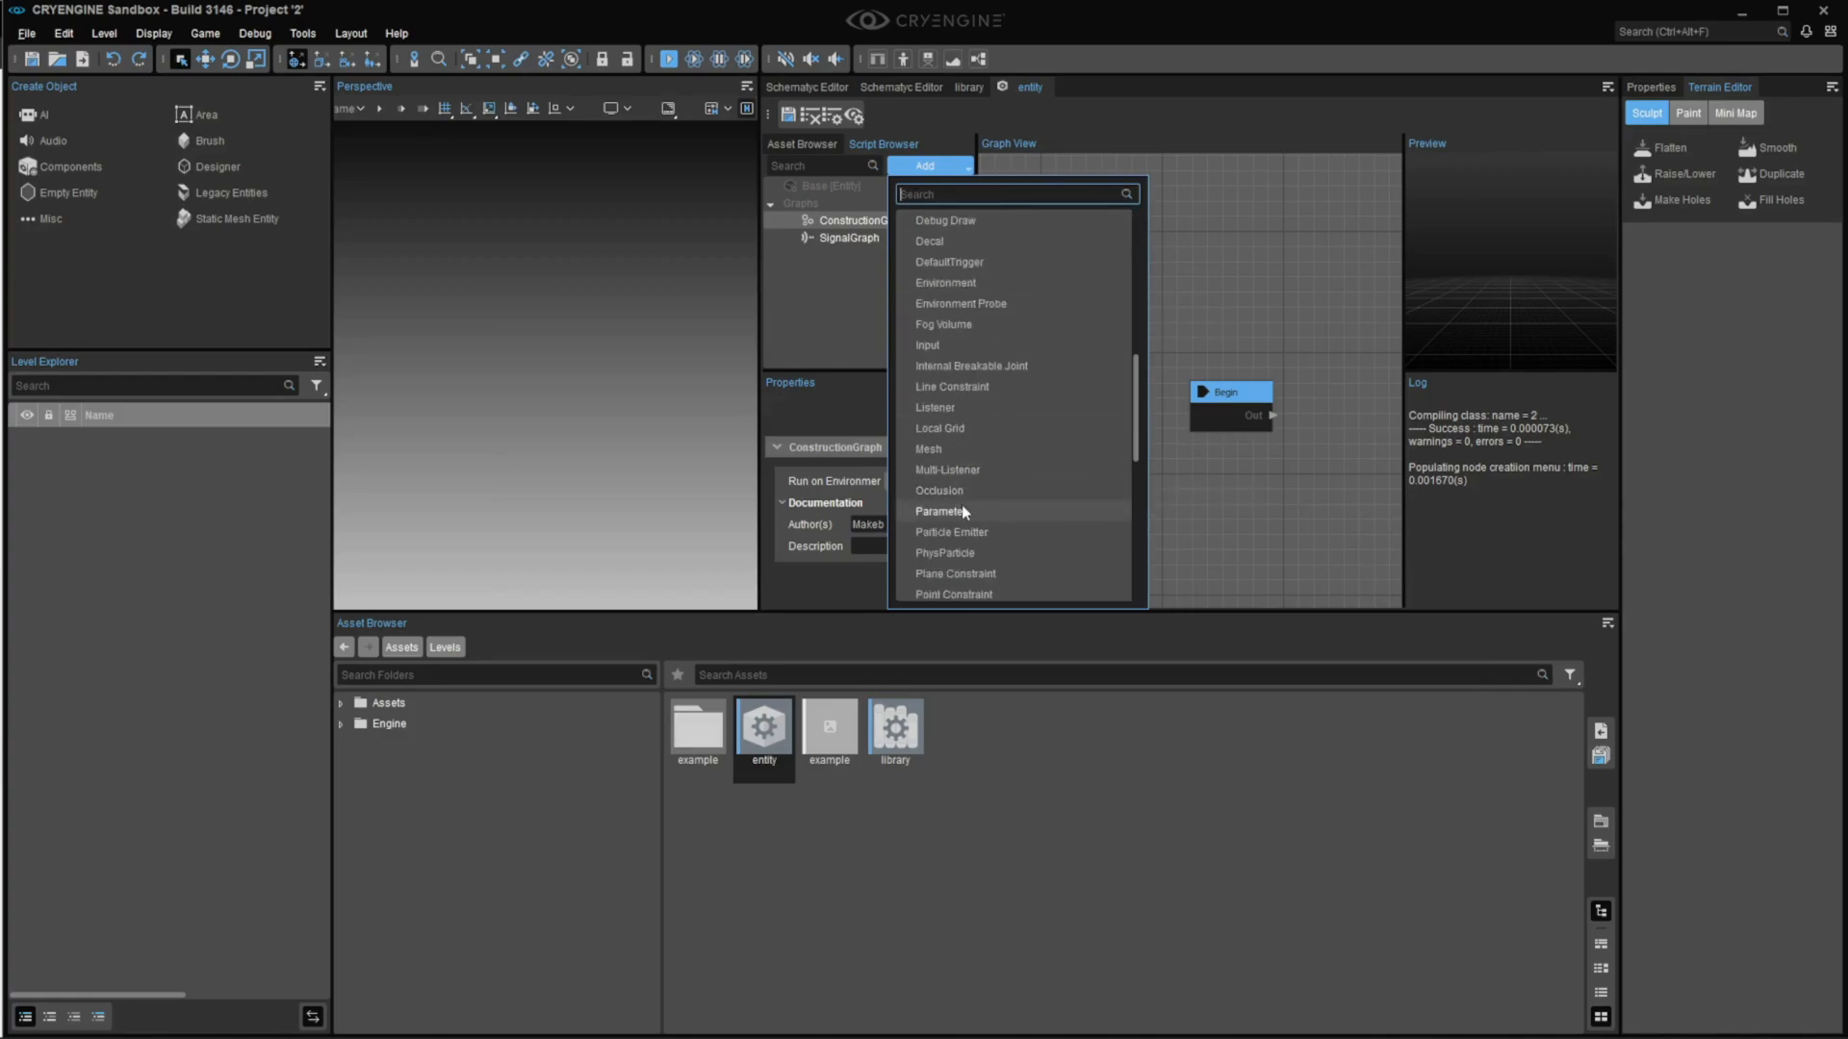
scroll(956, 523, down, 1)
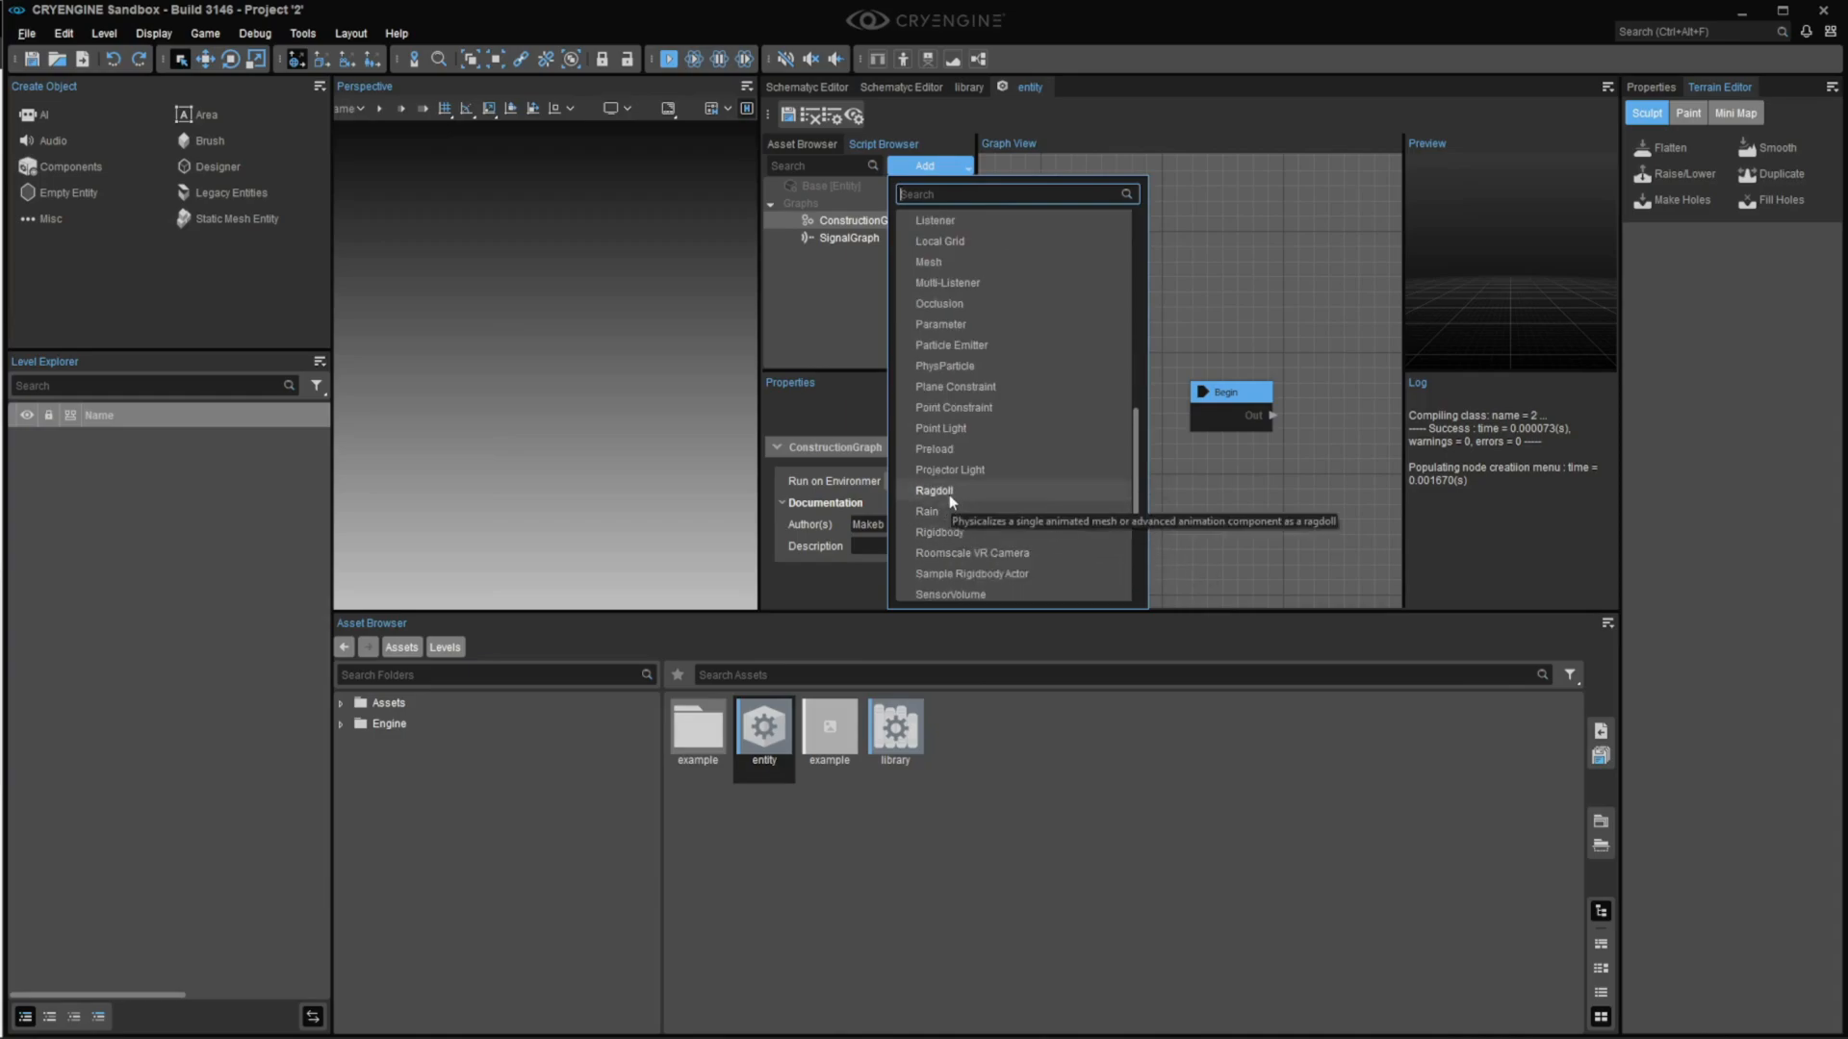
scroll(953, 478, down, 1)
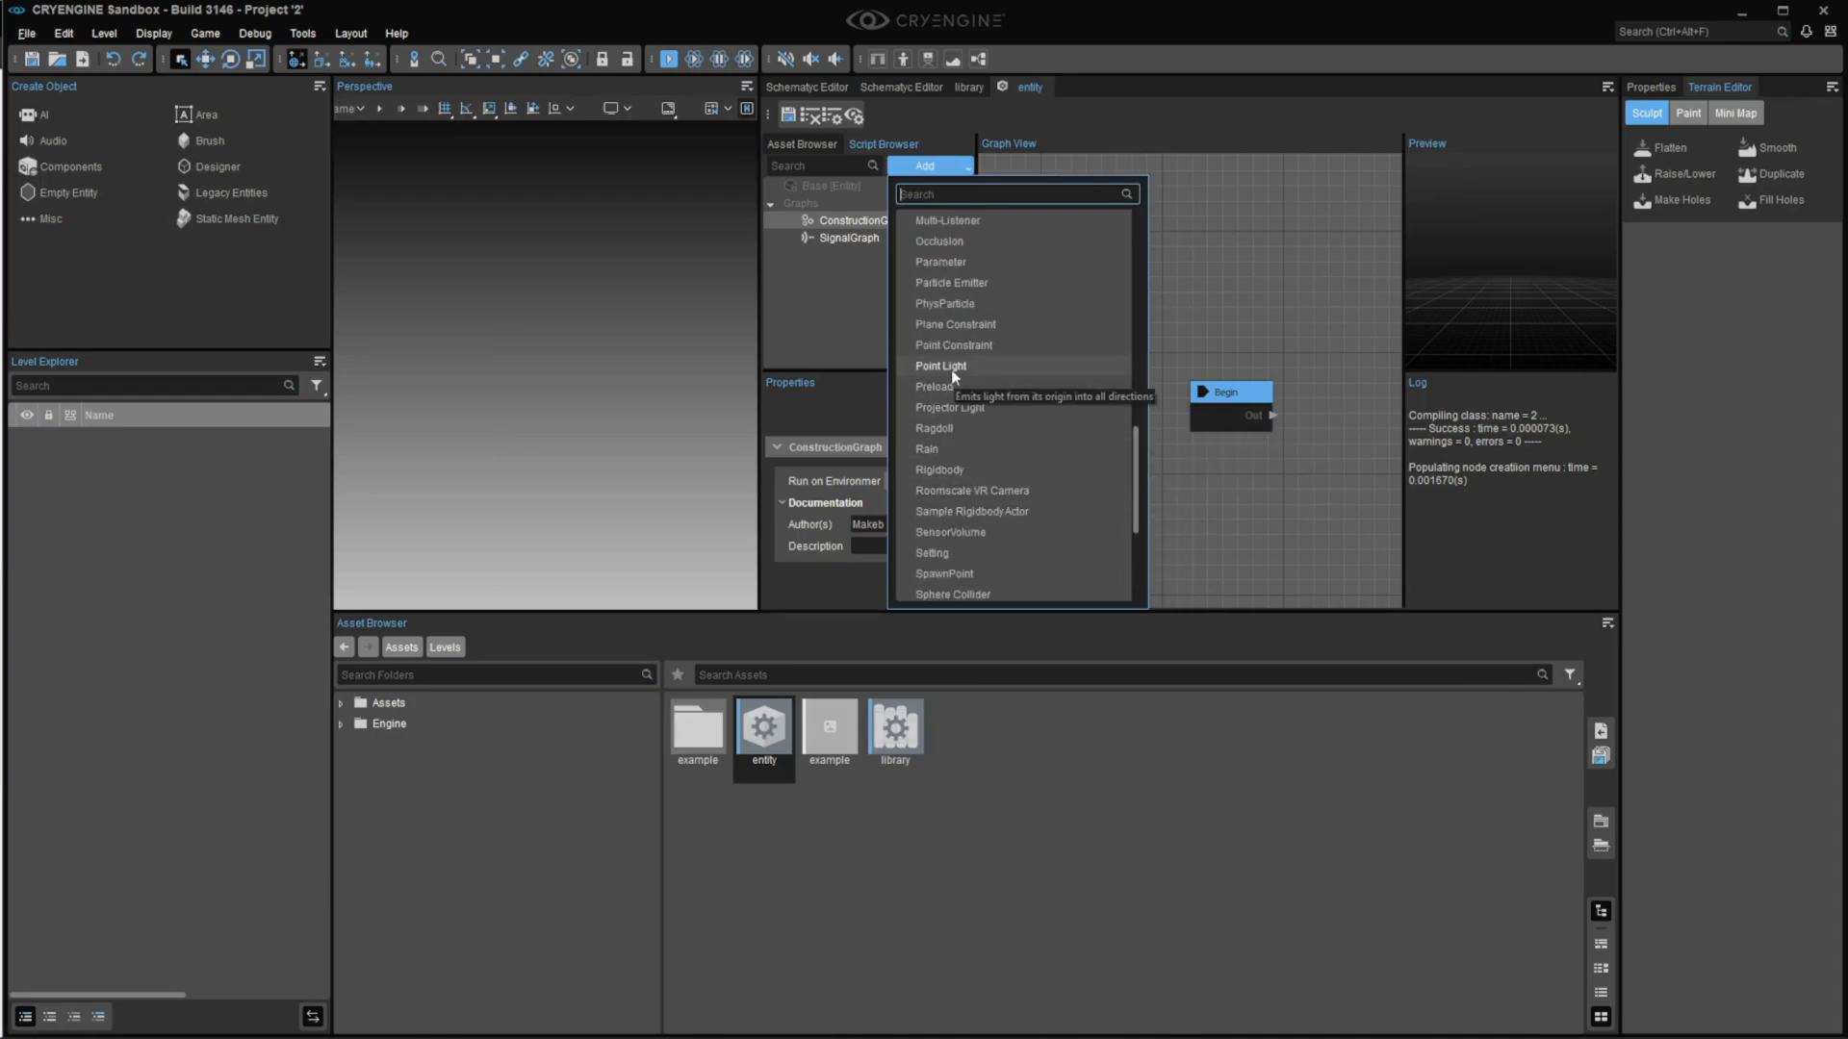
click(852, 308)
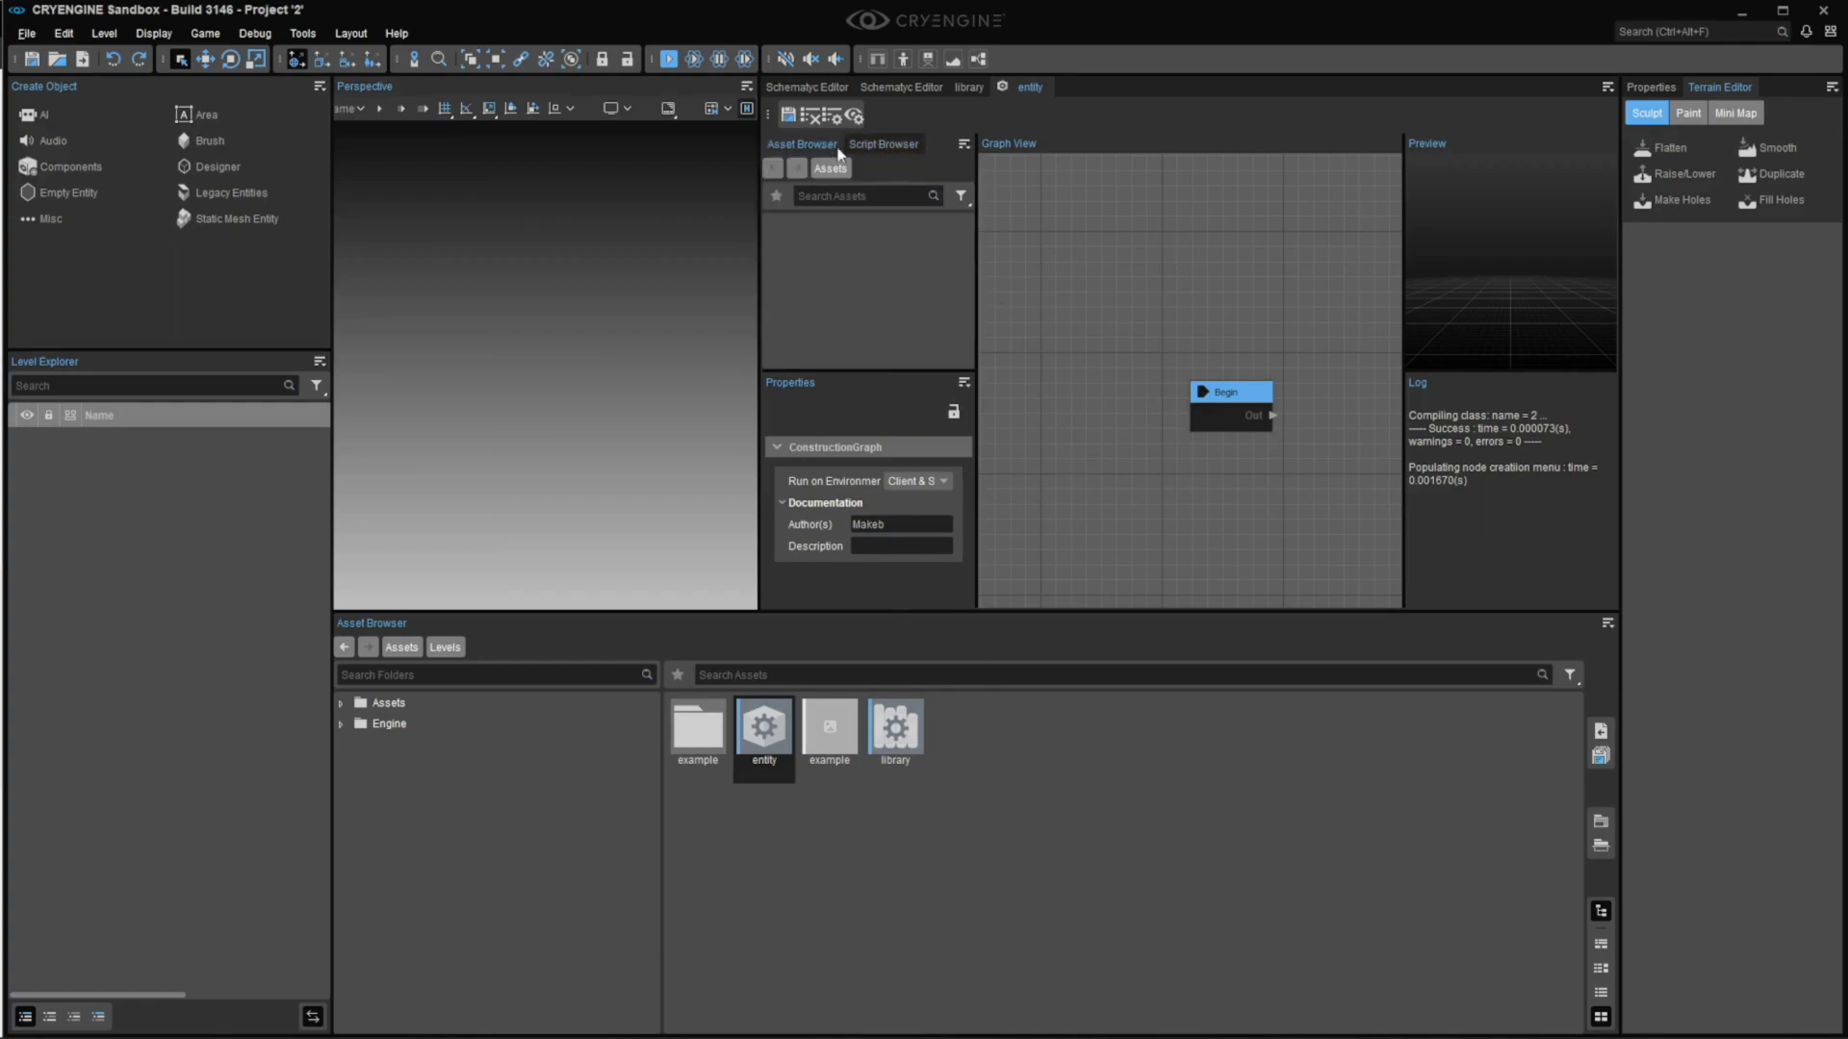
Step: Show the library script, examine which element types can be added to it, and return to the entity script
click(979, 90)
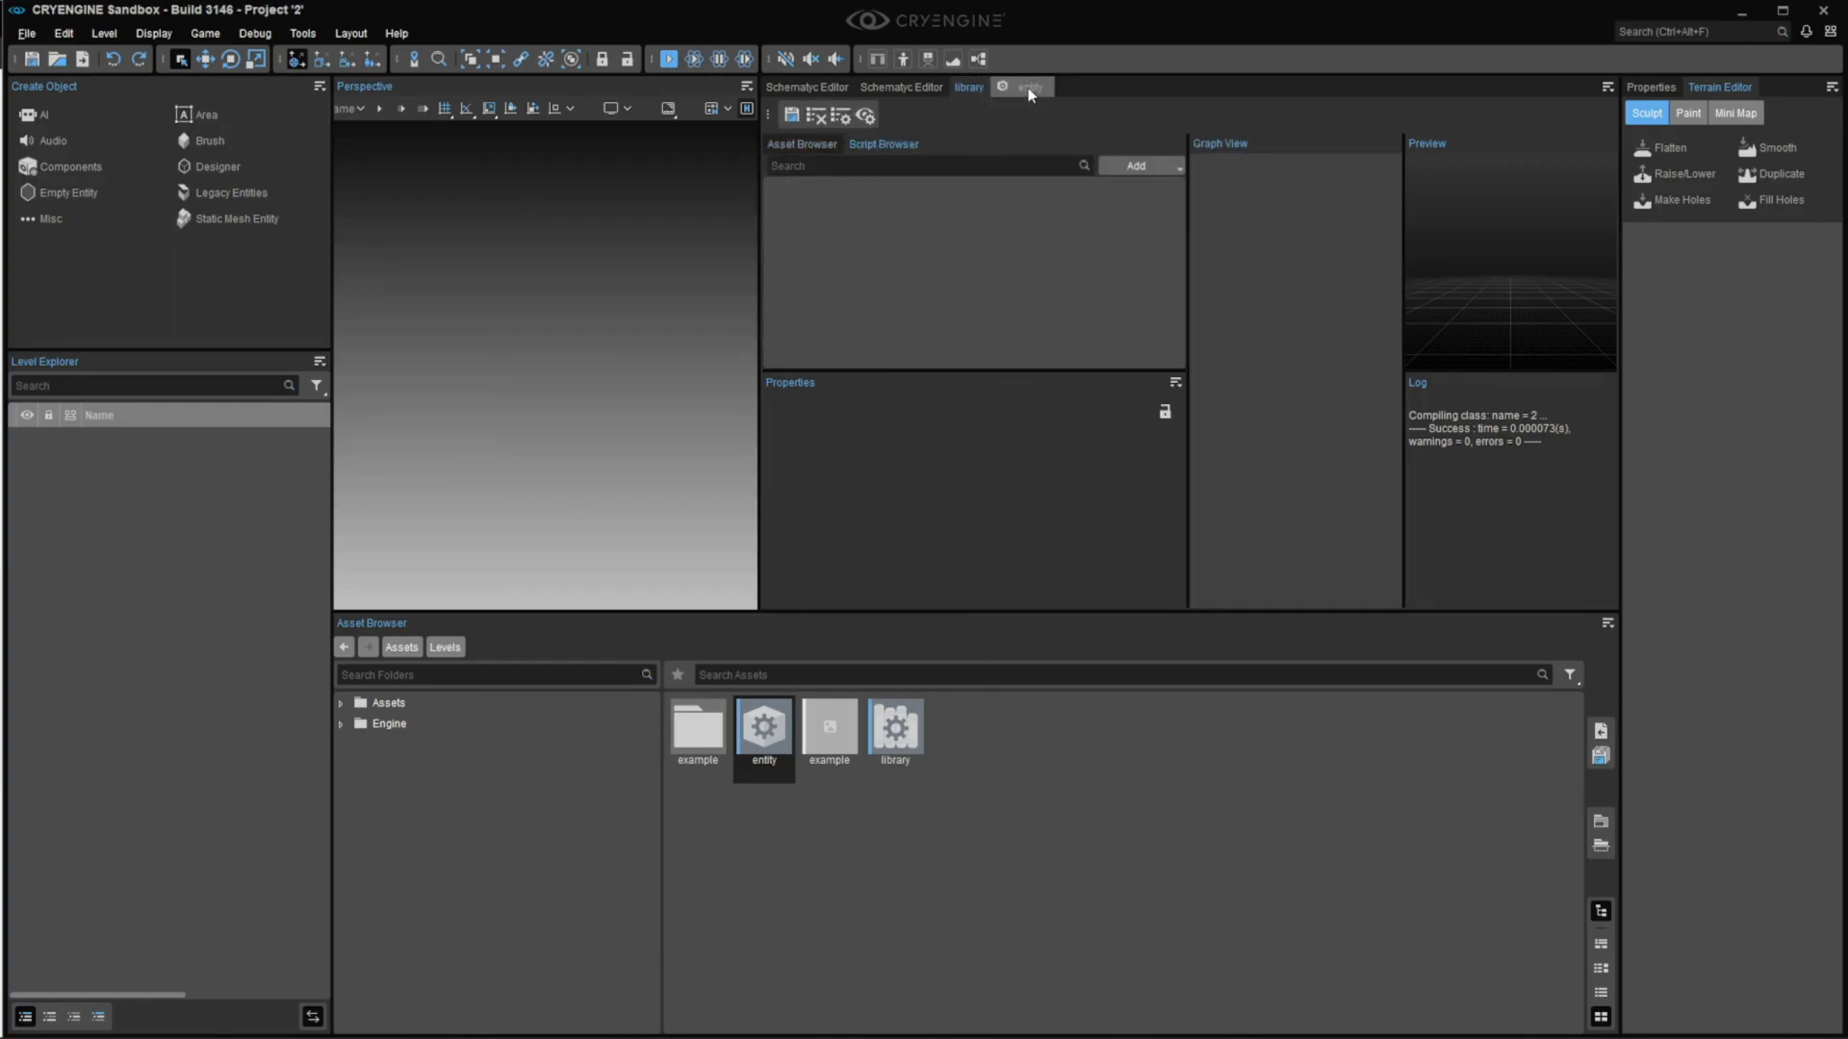
click(1137, 165)
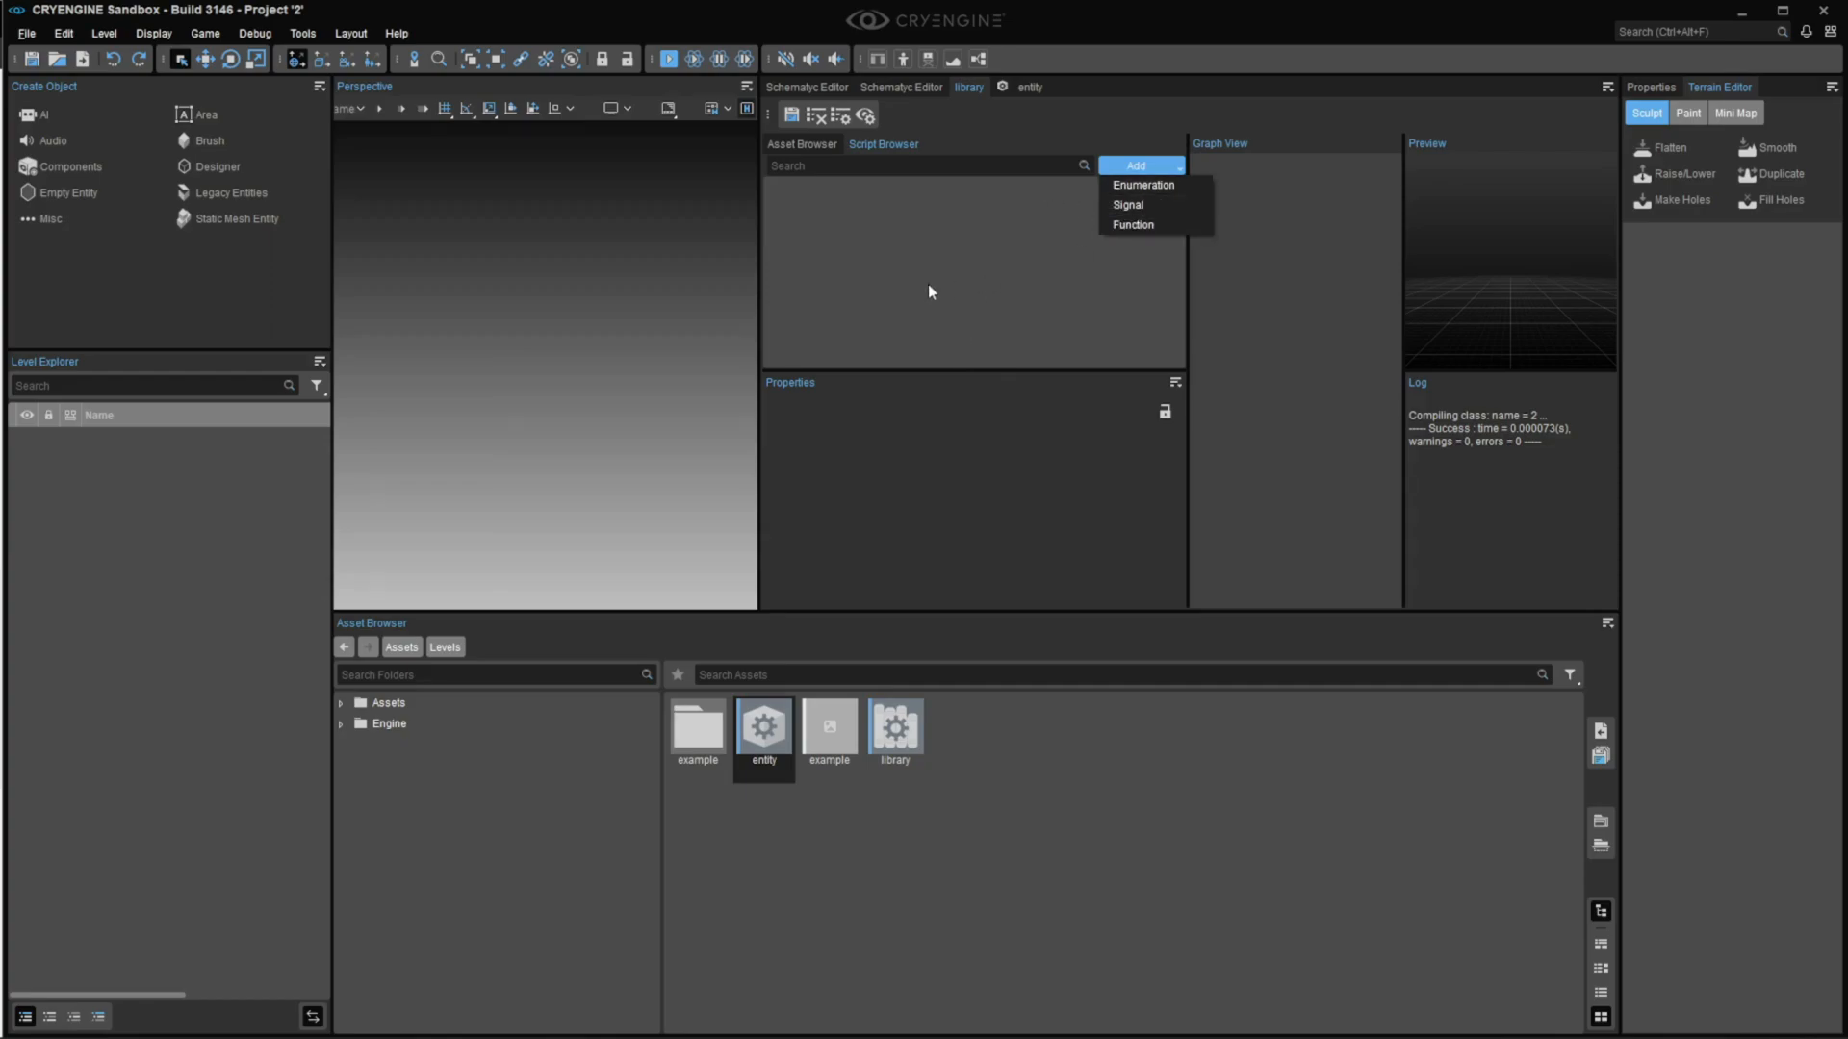
click(1028, 86)
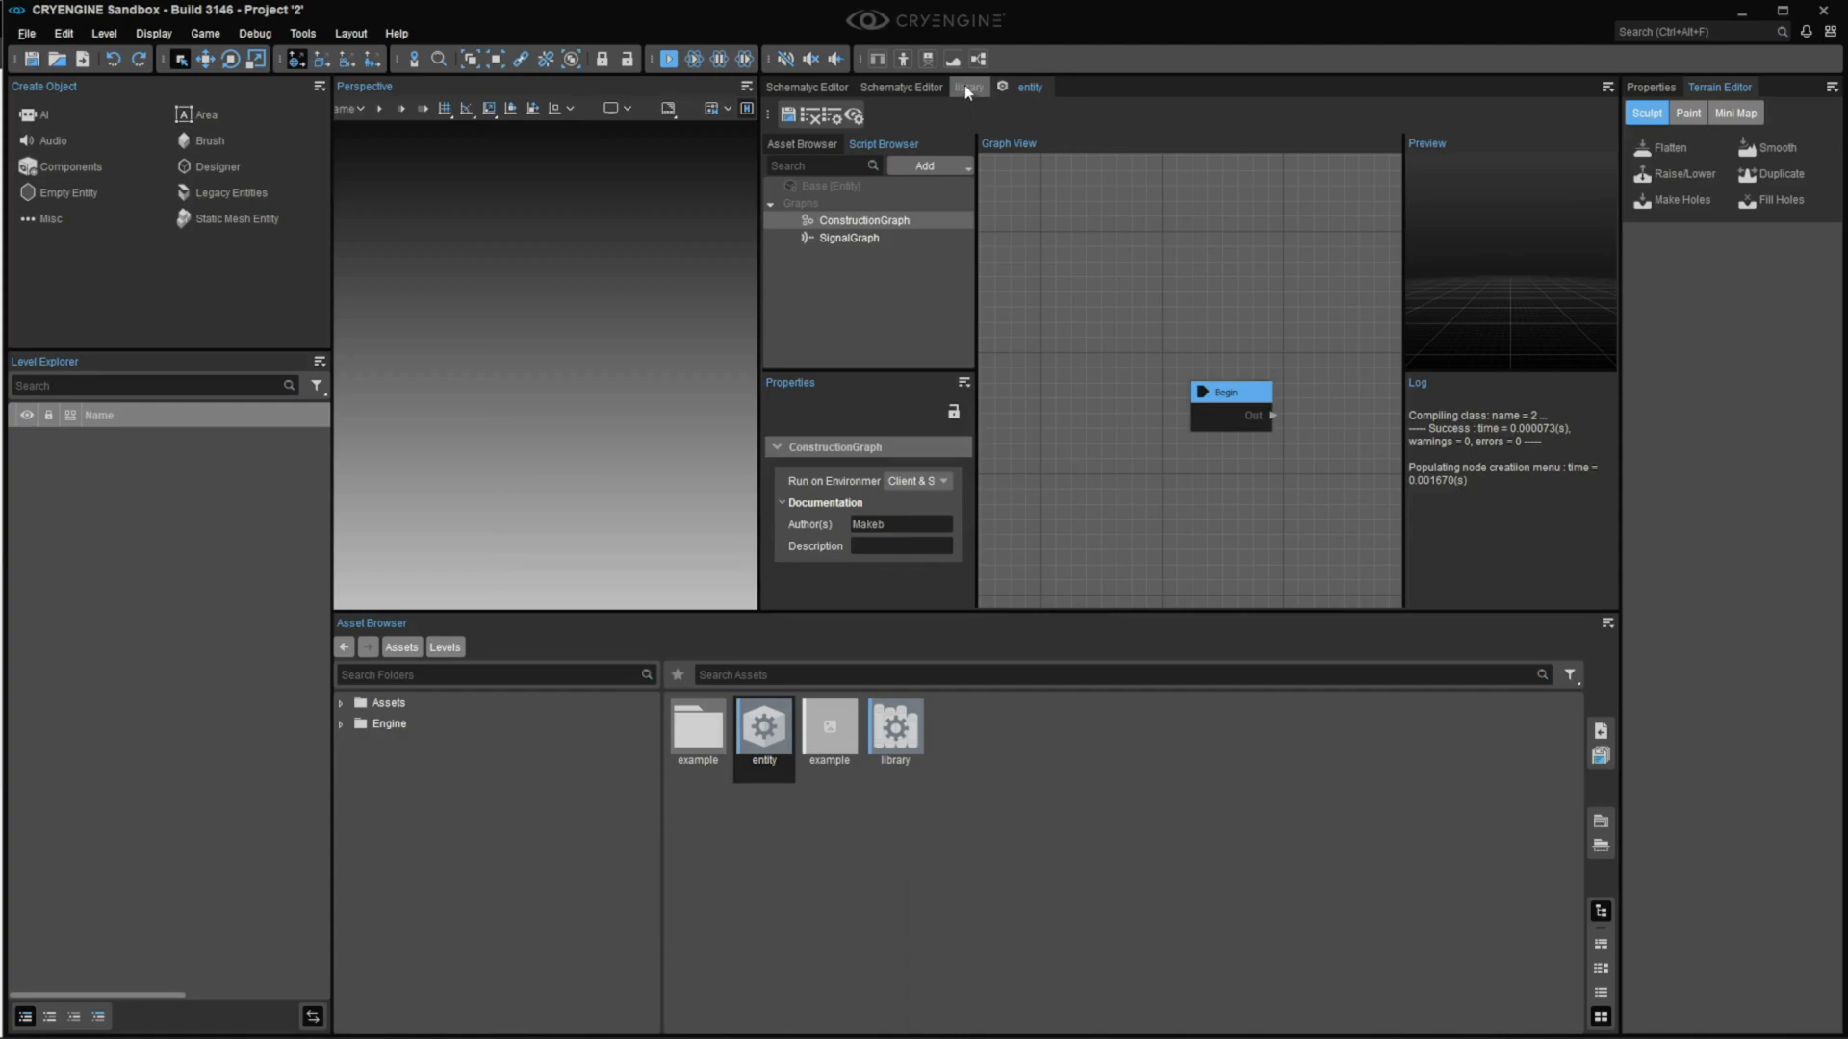
Step: Show the Base (Entity) properties and look through the components available for the entity again
click(834, 188)
click(924, 165)
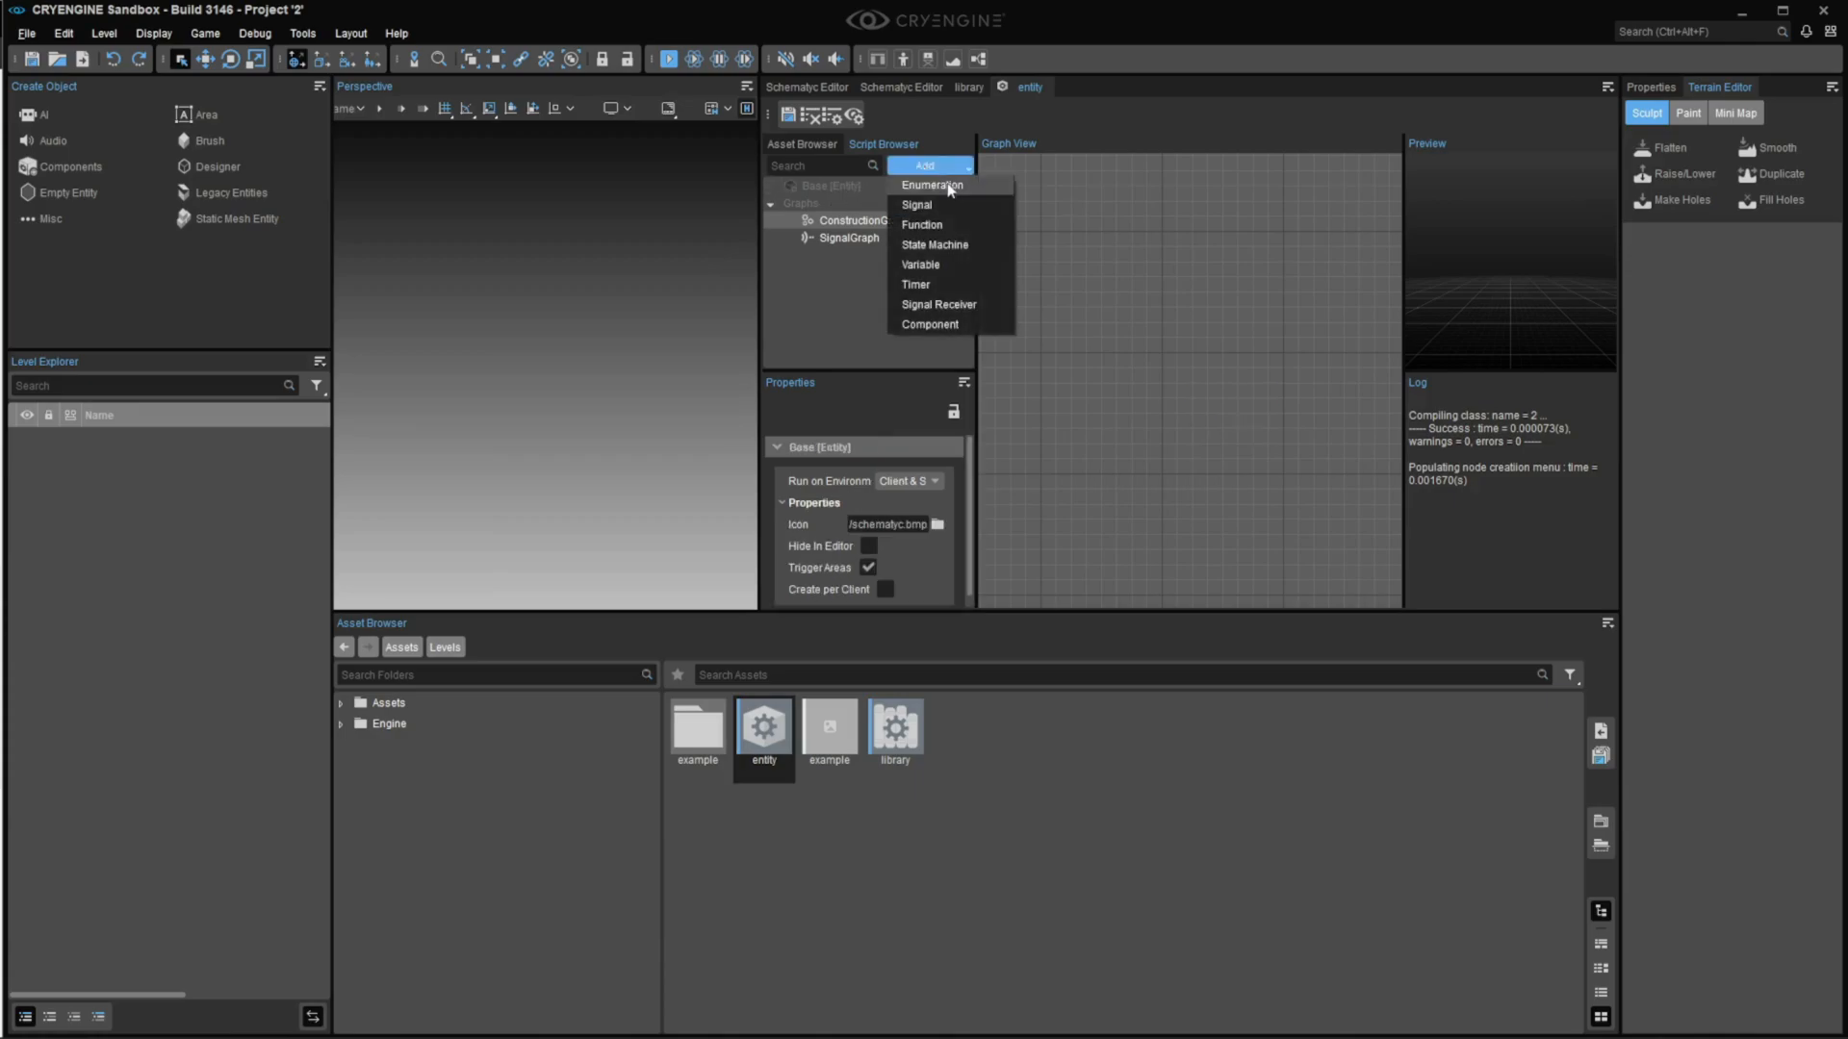
click(941, 337)
click(924, 165)
scroll(955, 296, down, 5)
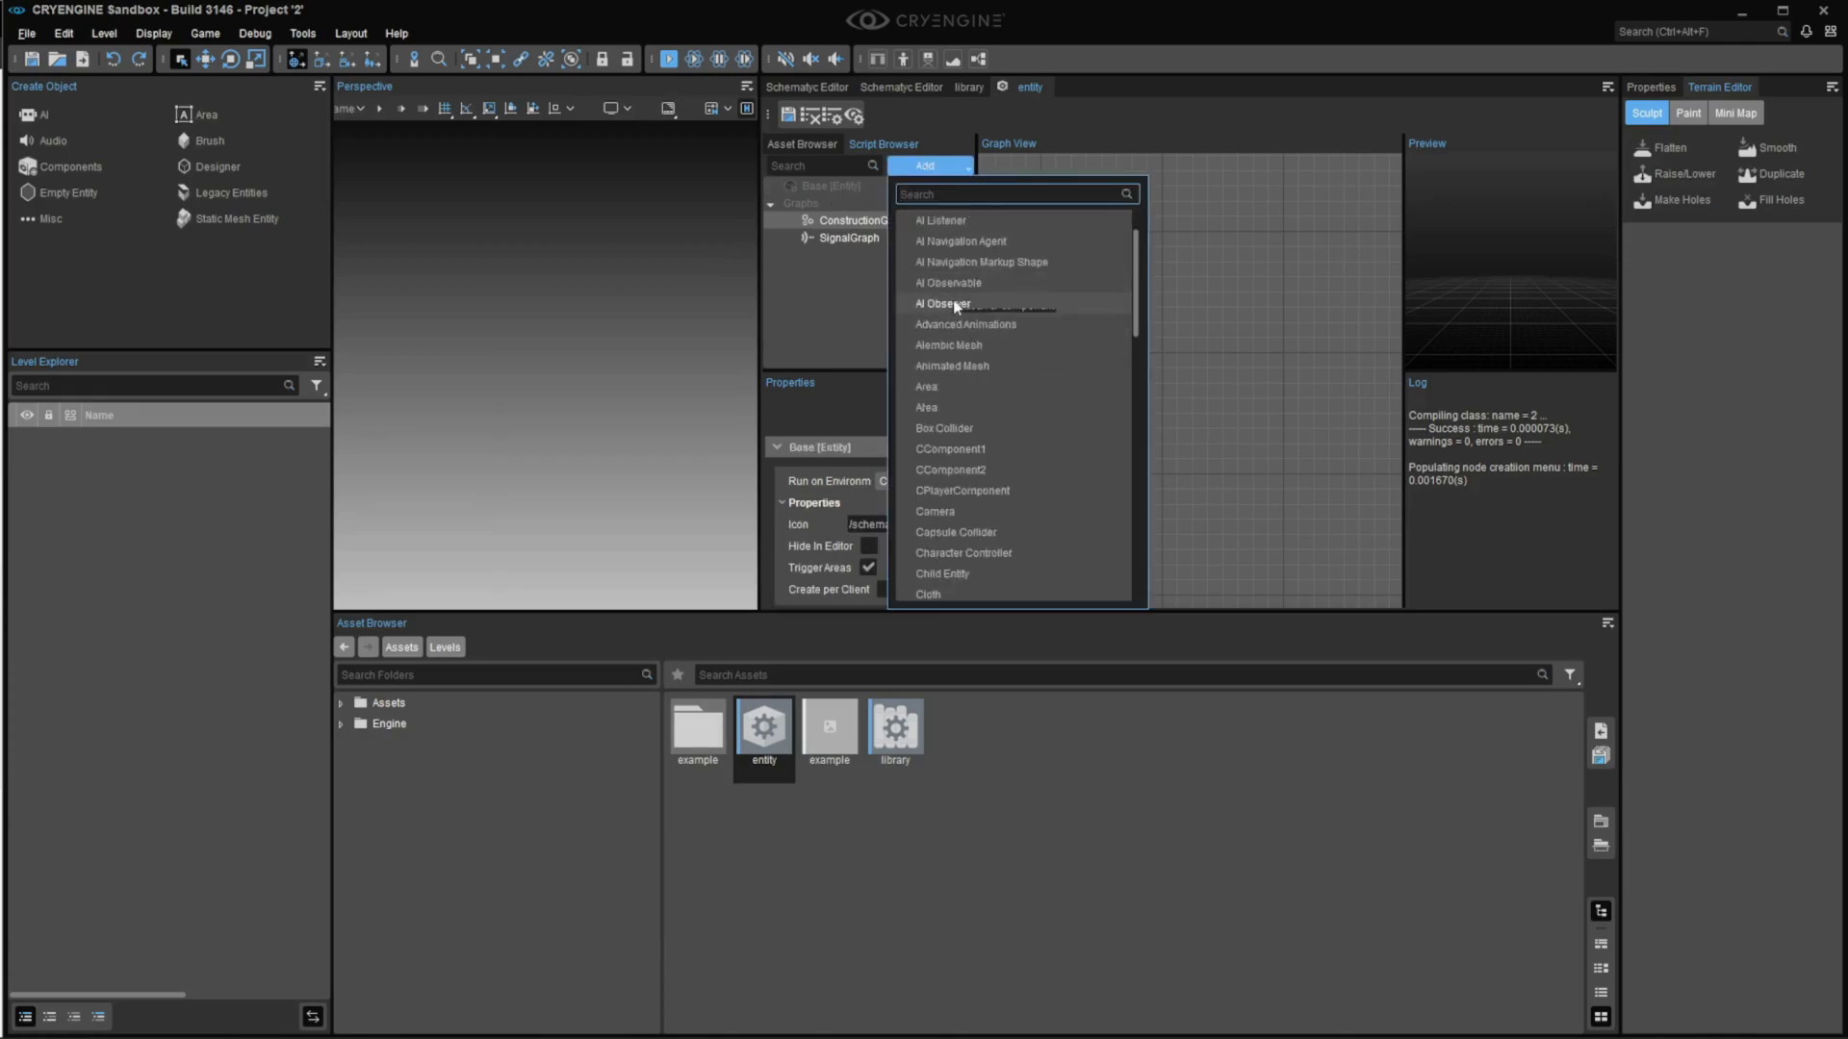
scroll(968, 539, down, 5)
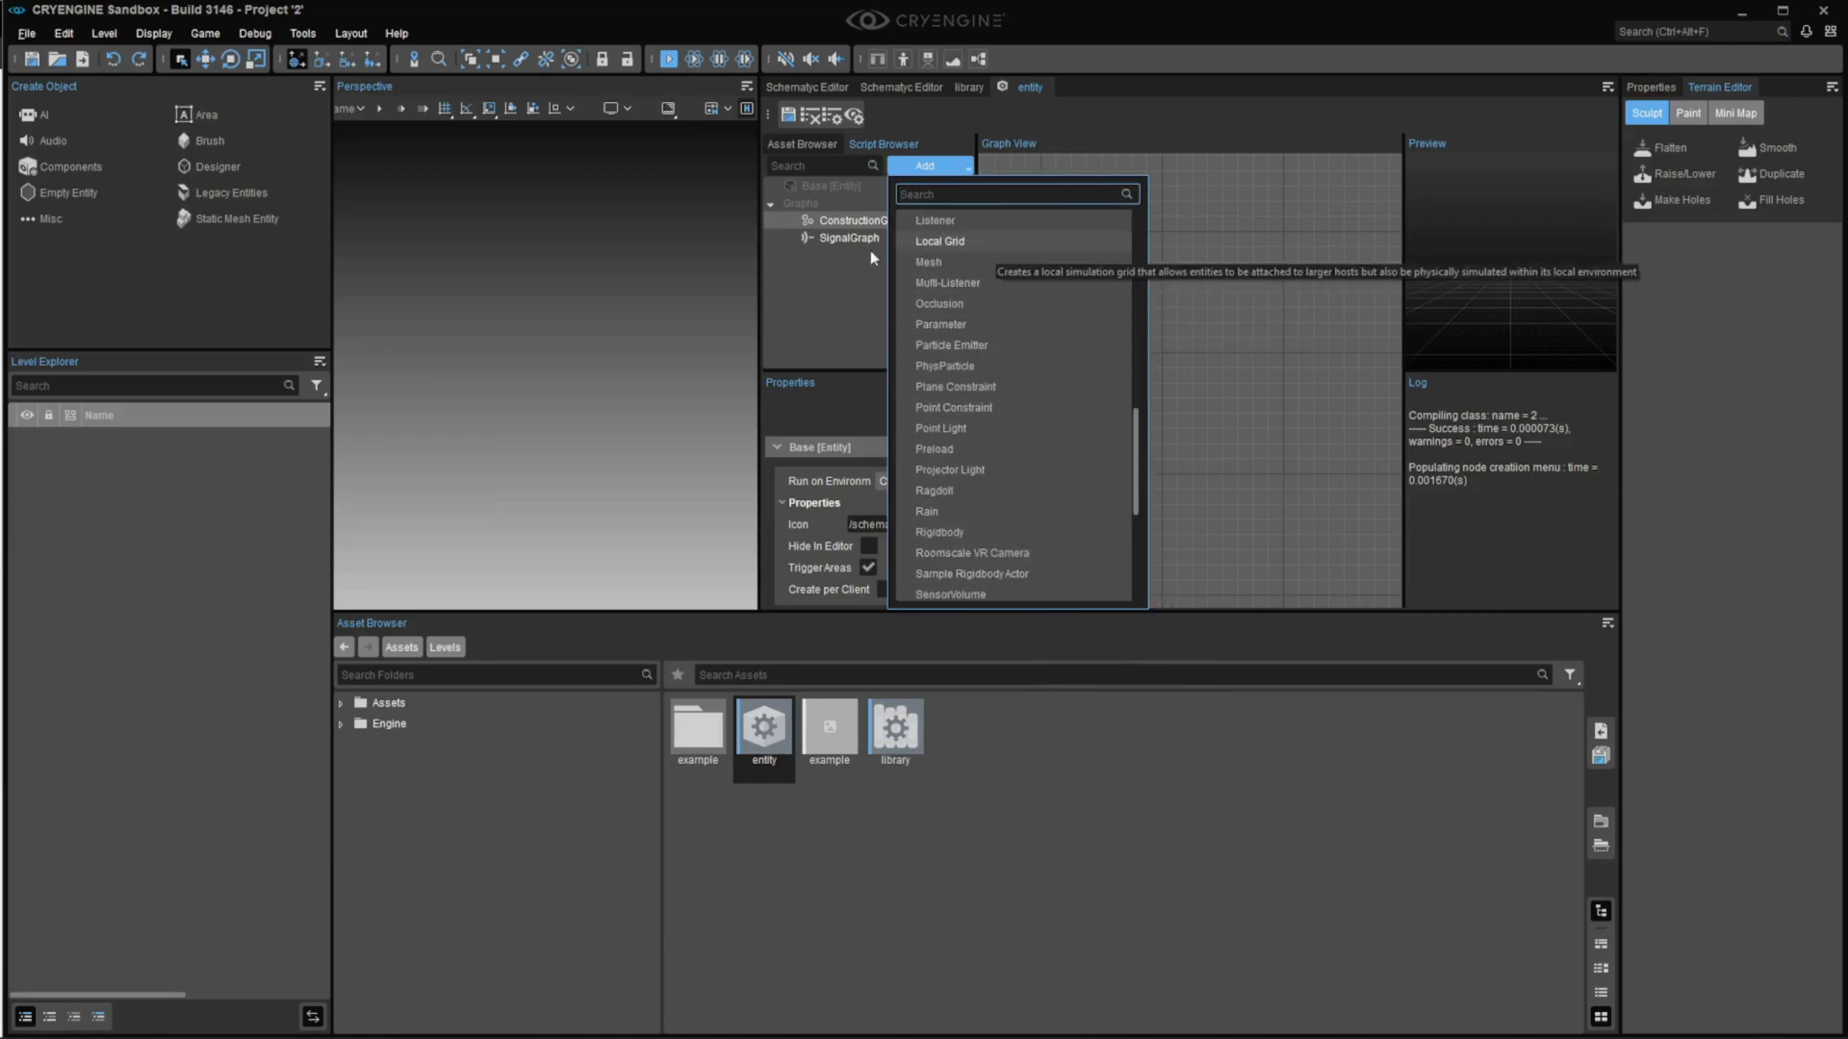
click(783, 281)
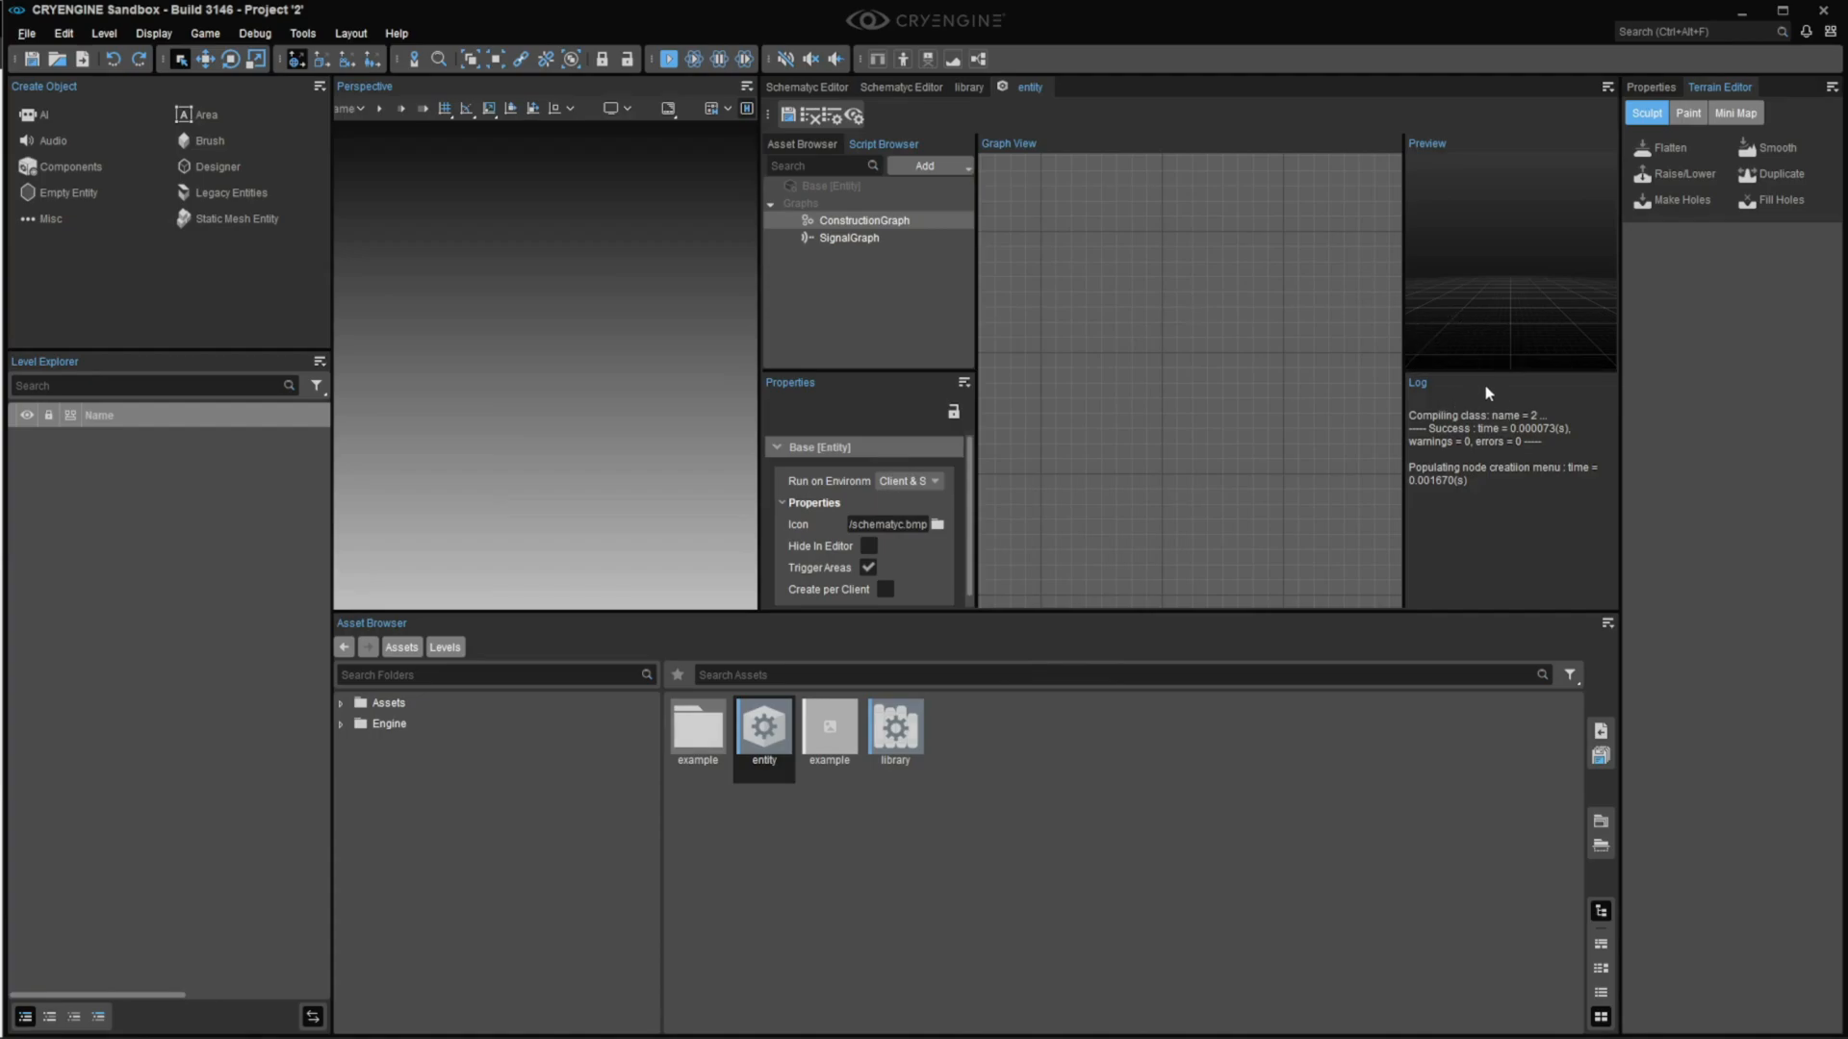
Step: Review the entity's addable element types and compare the entity script with the library script, ending on the library
click(924, 166)
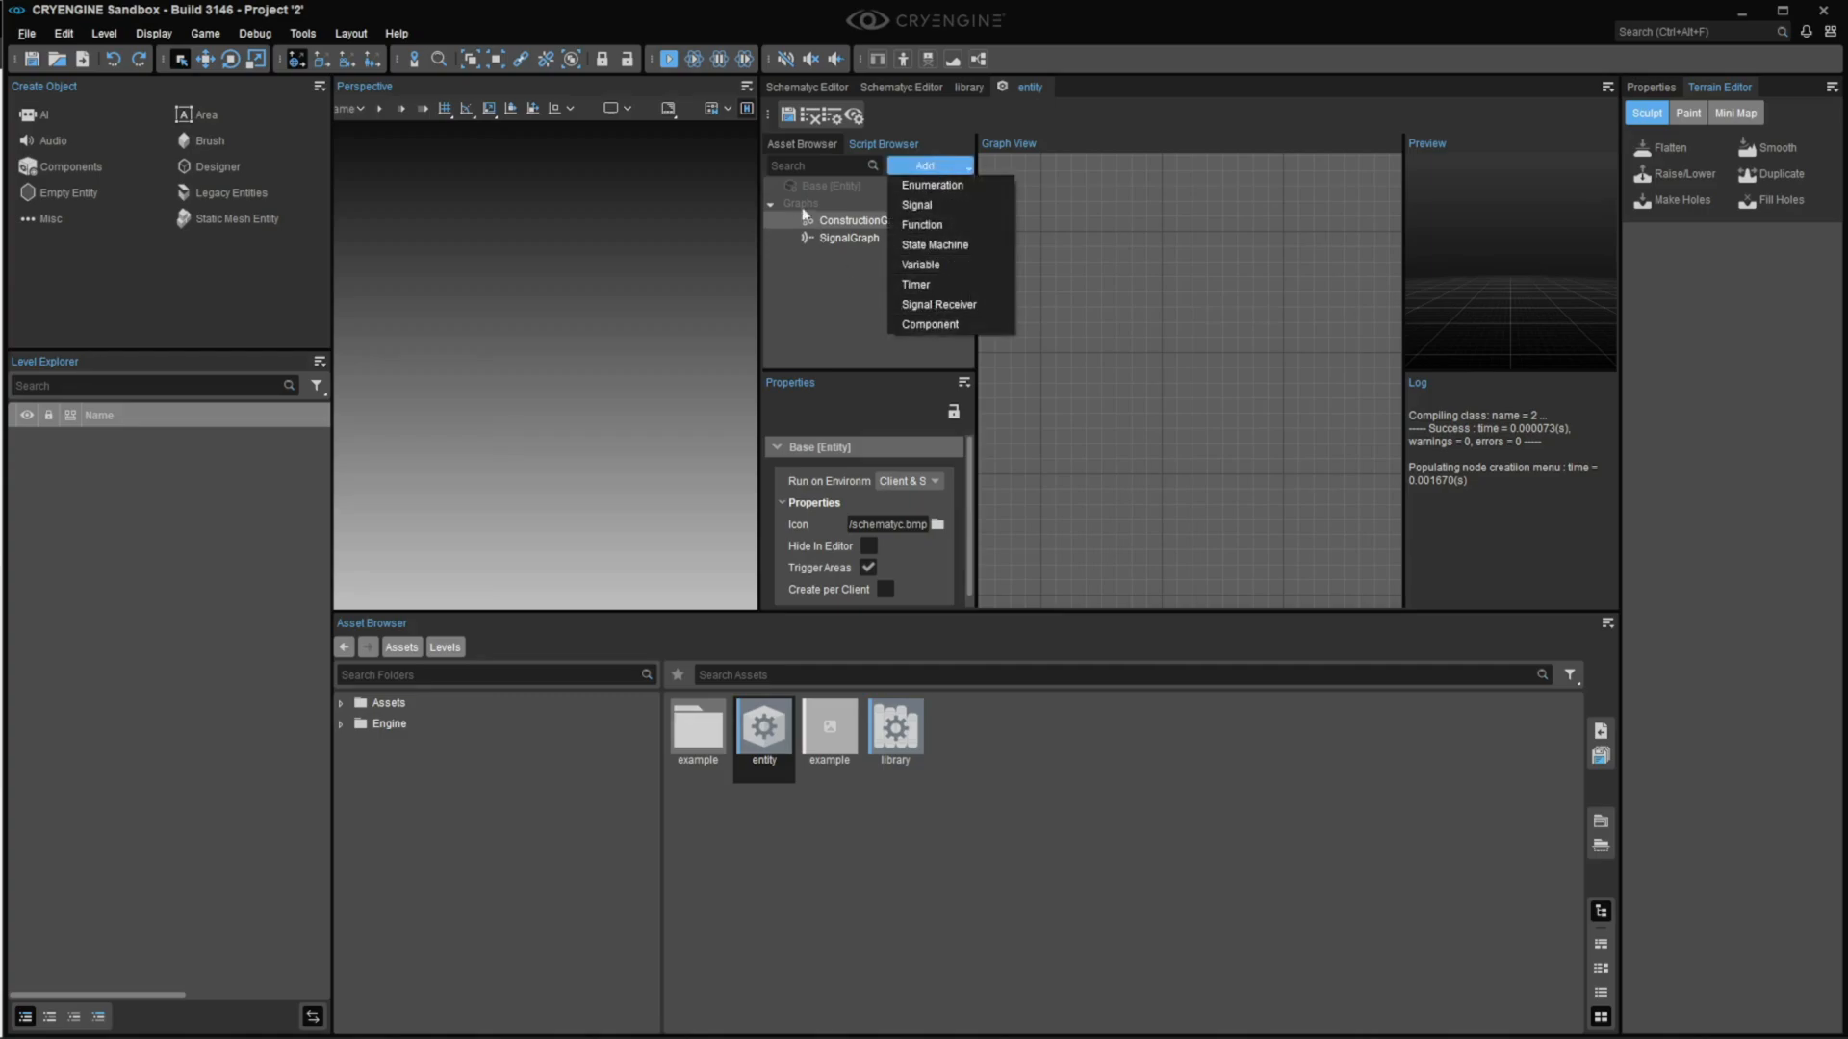
click(814, 303)
click(968, 87)
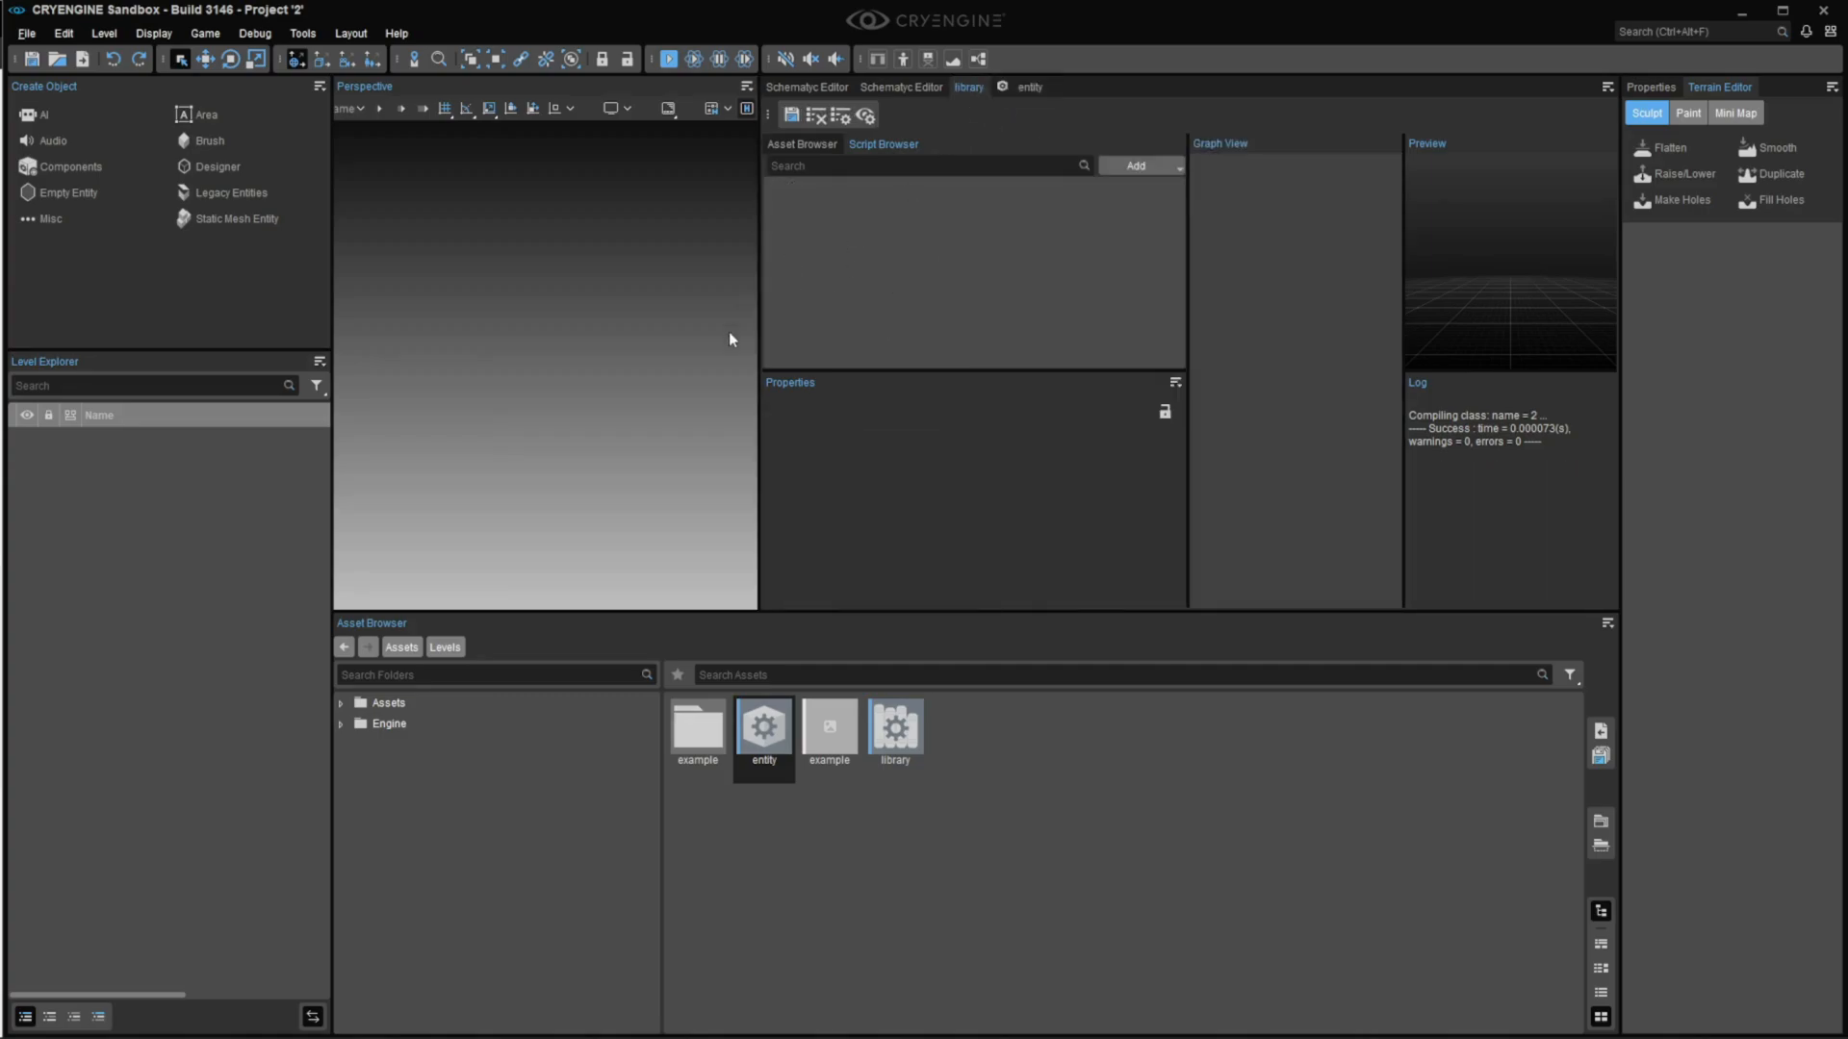
click(1018, 88)
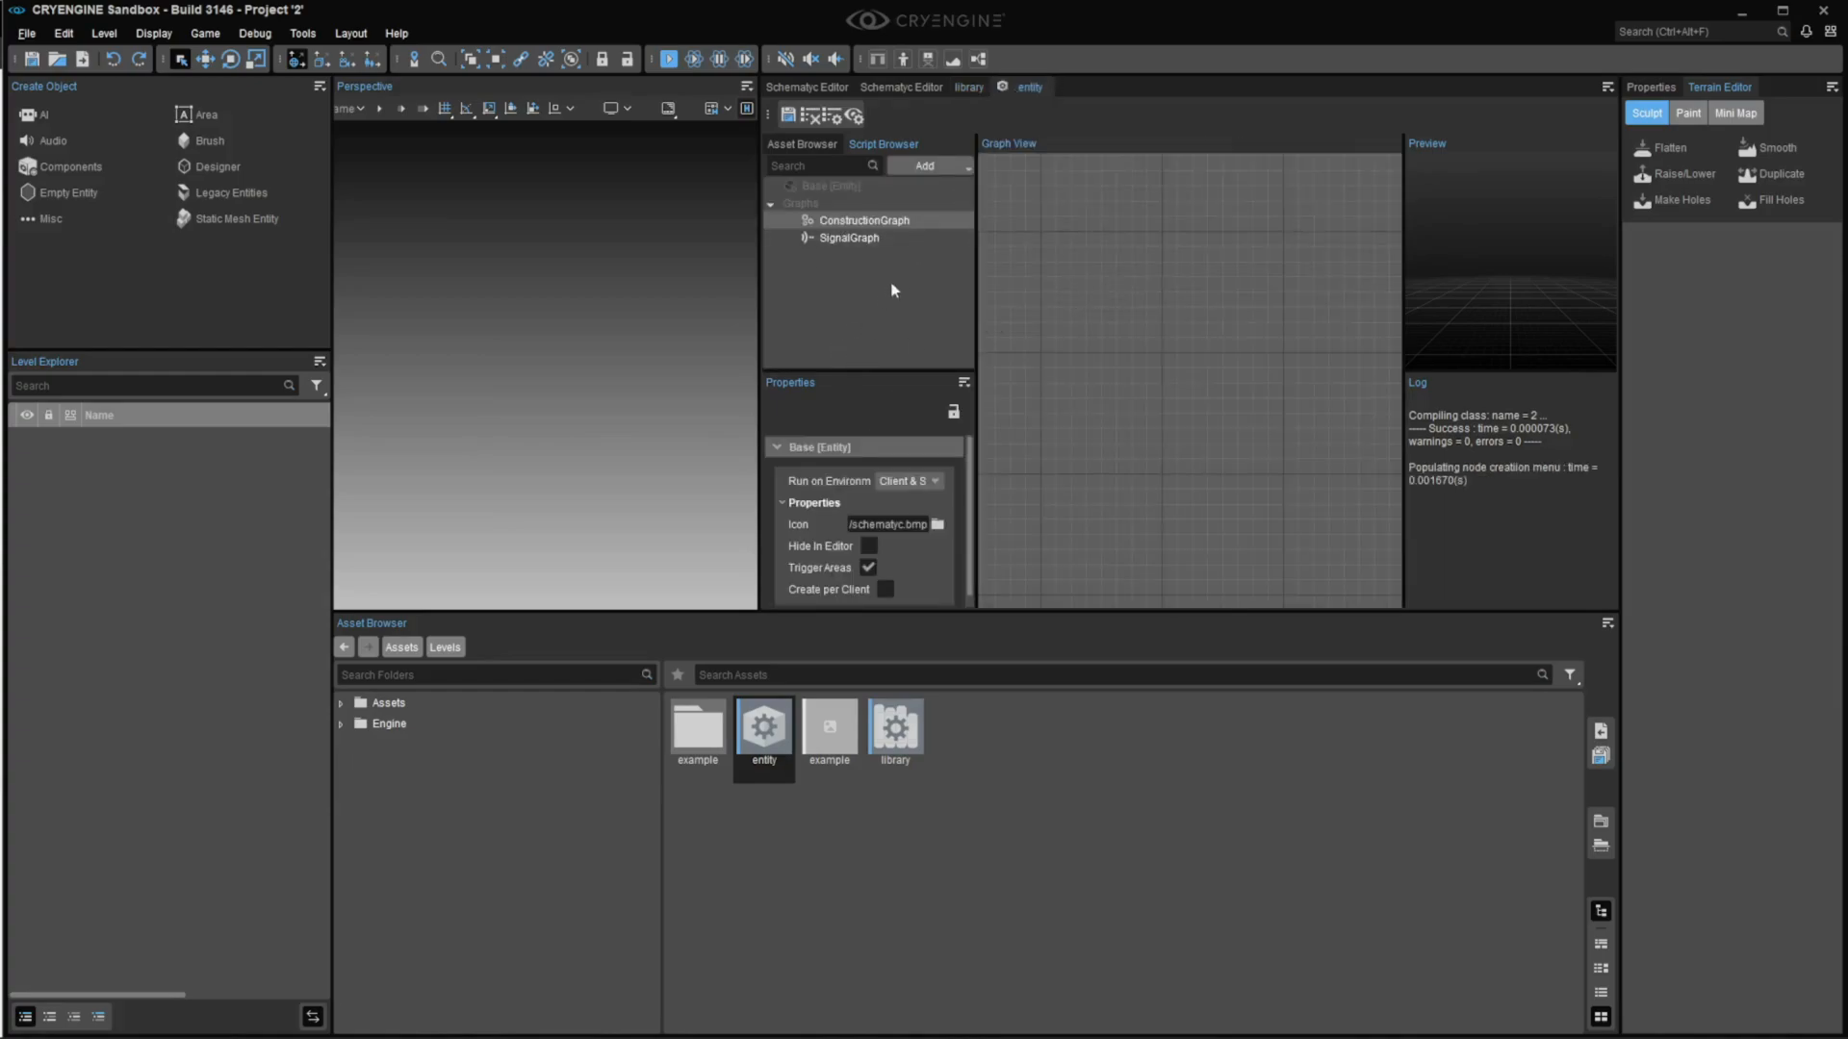
click(968, 88)
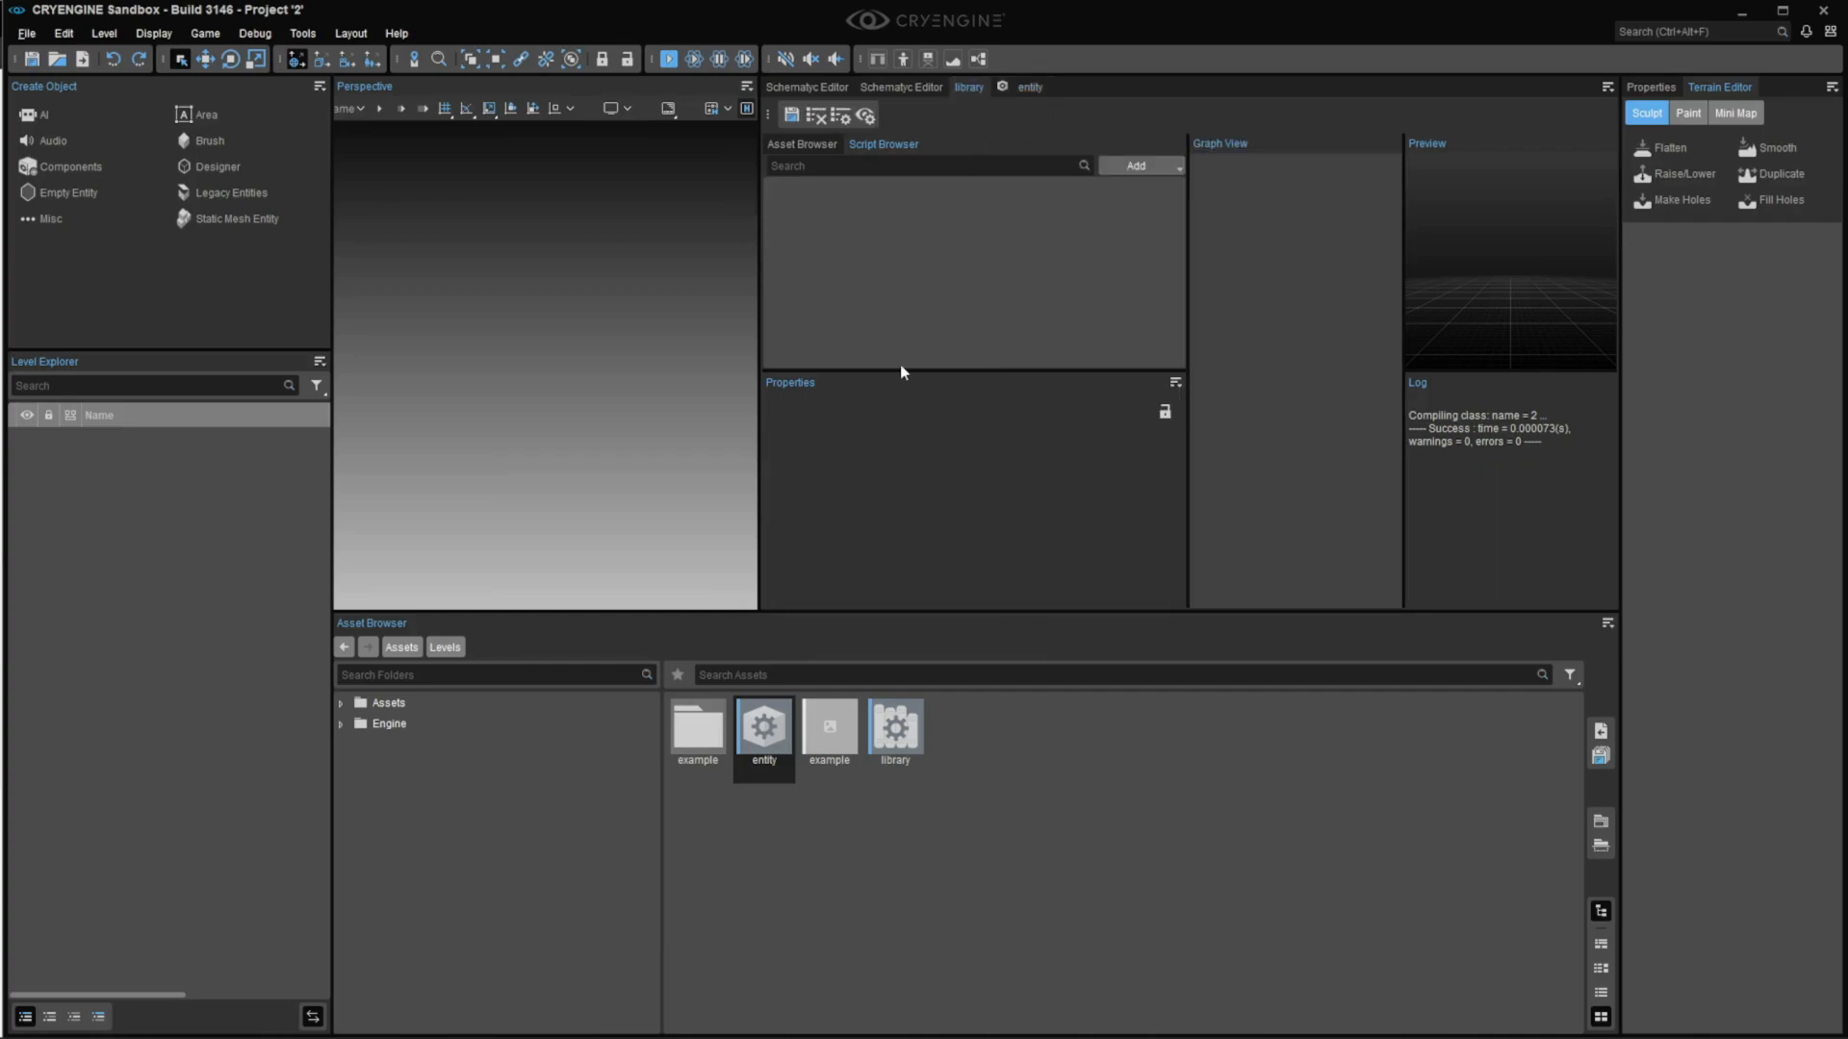